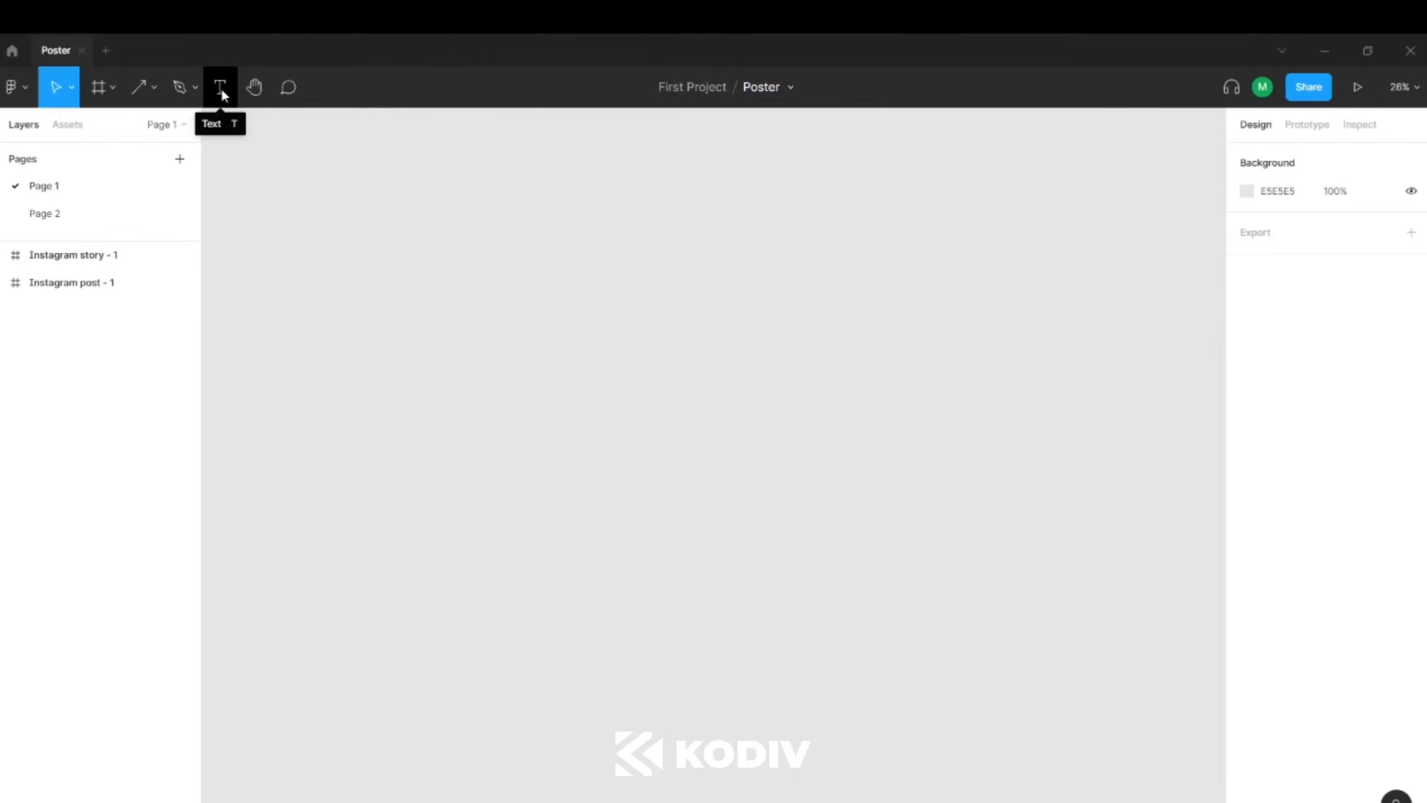
Step: Create a new Instagram post frame of 1080 × 1080 from the social media presets
left_click(100, 84)
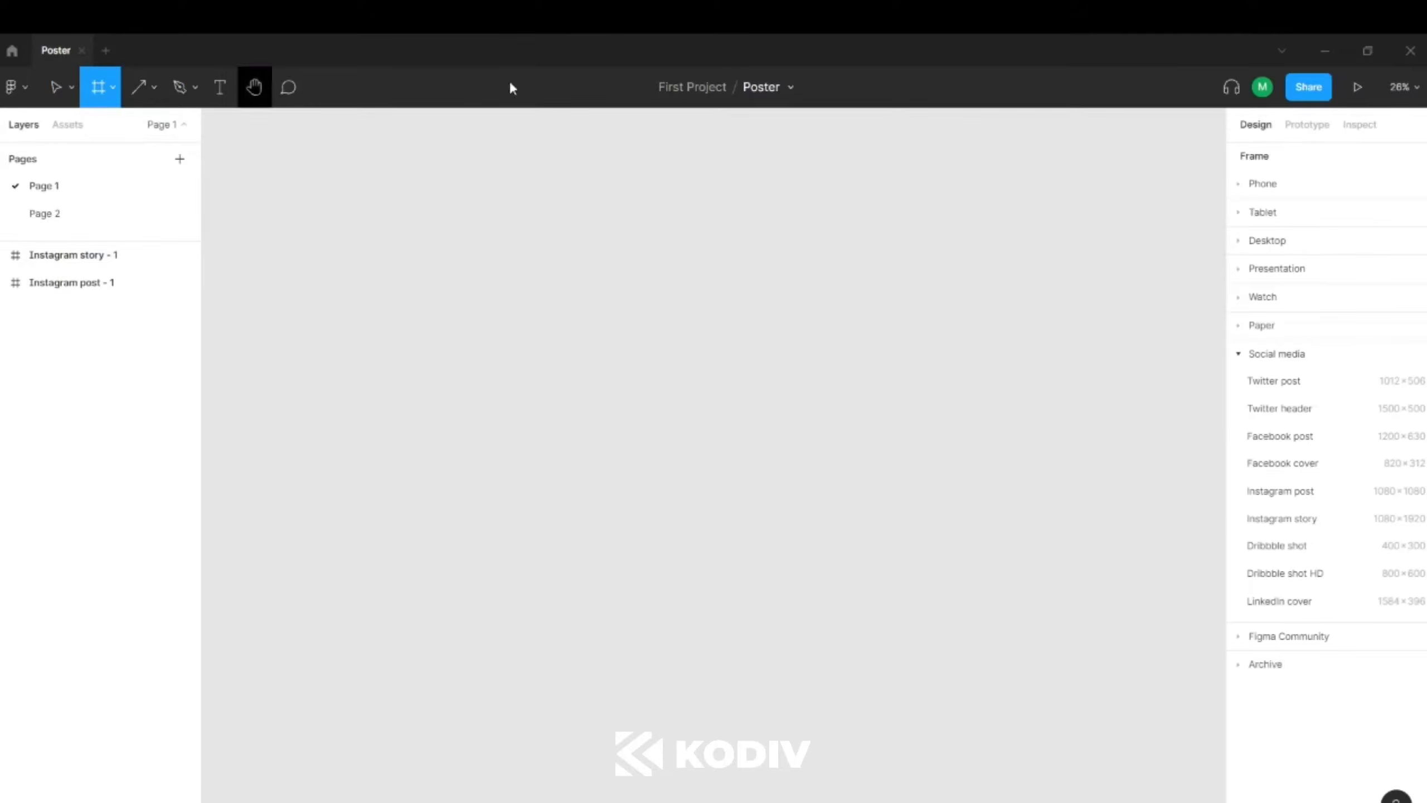
left_click(1309, 500)
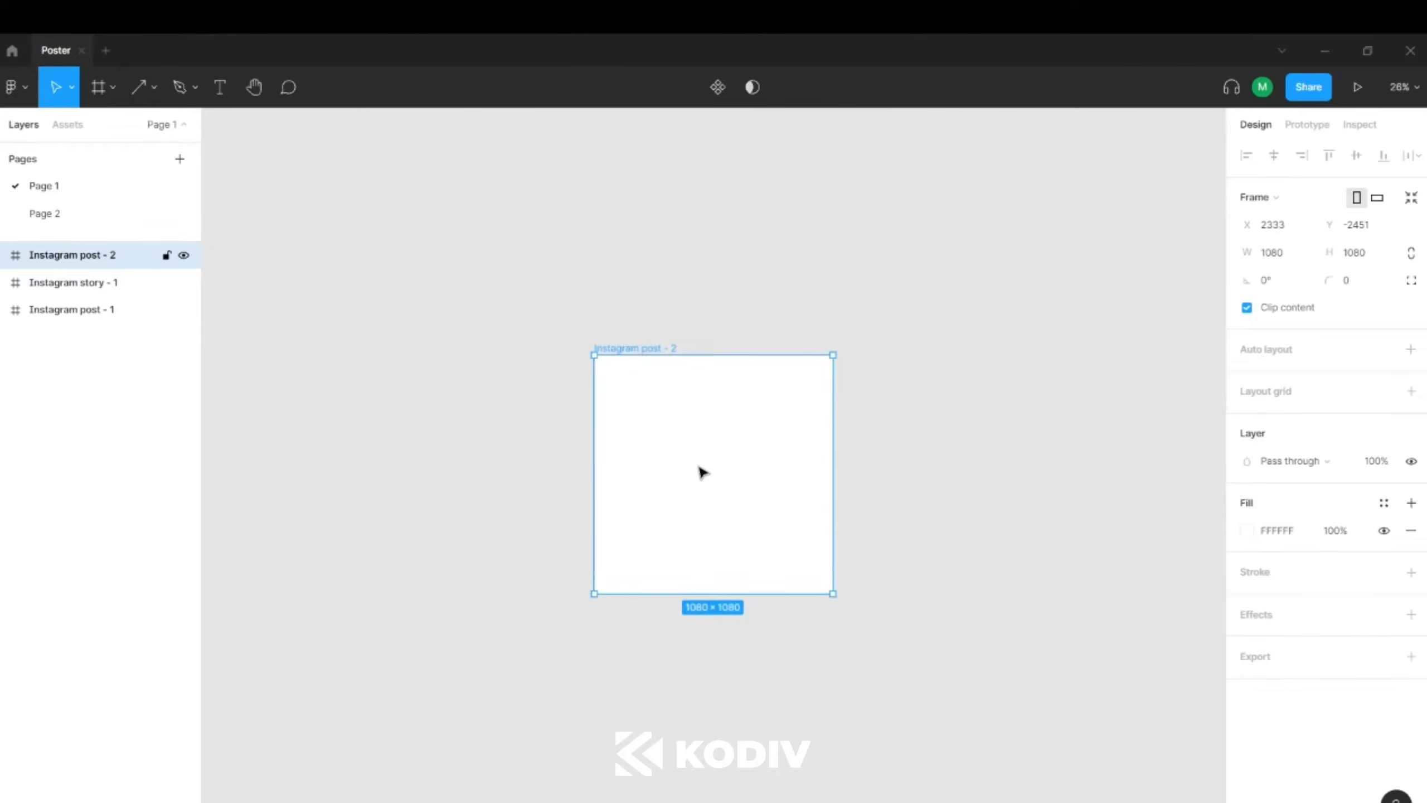
left_click(391, 277)
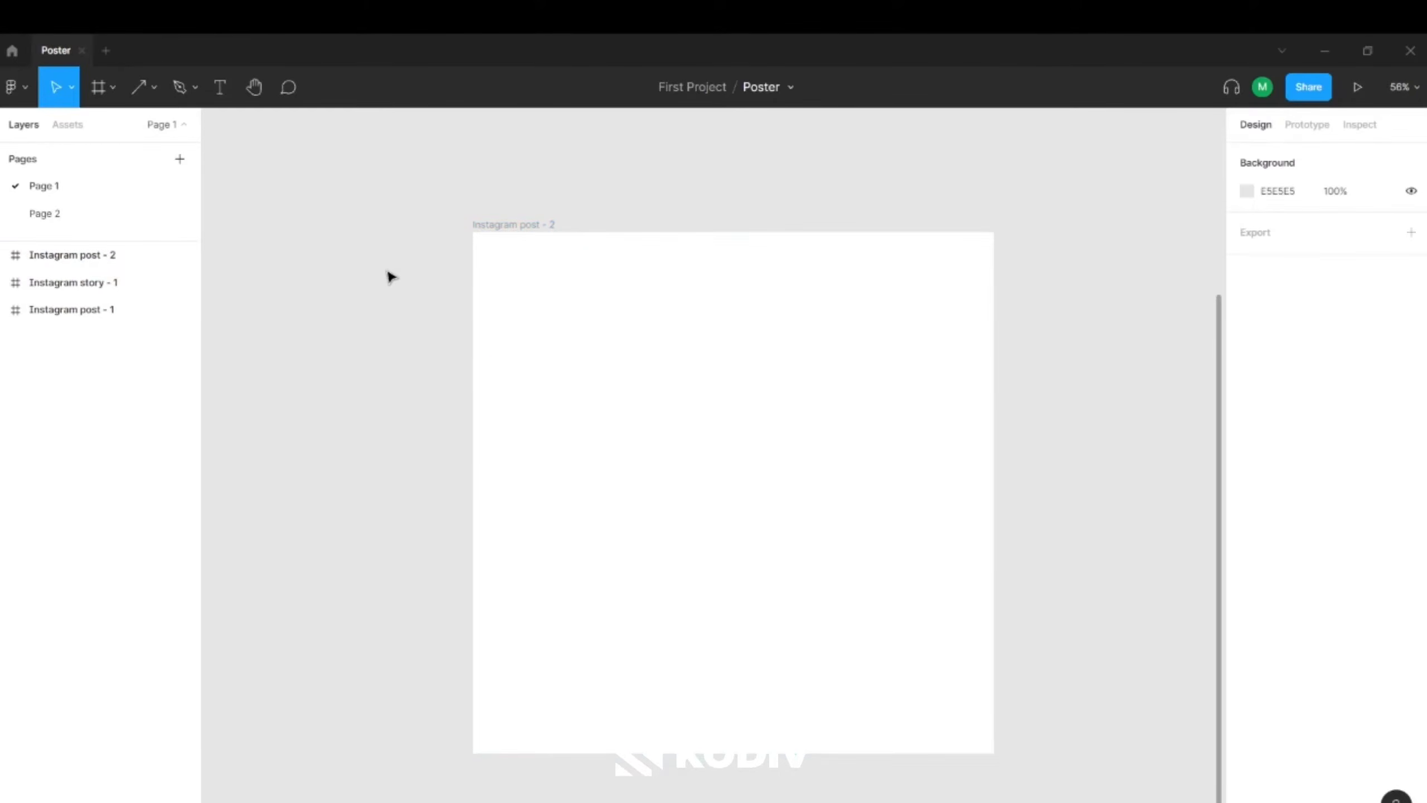
Step: Add the text "Bersabar dalam belajar" in a box about 843 × 281 in the upper part of the new frame
left_click(220, 89)
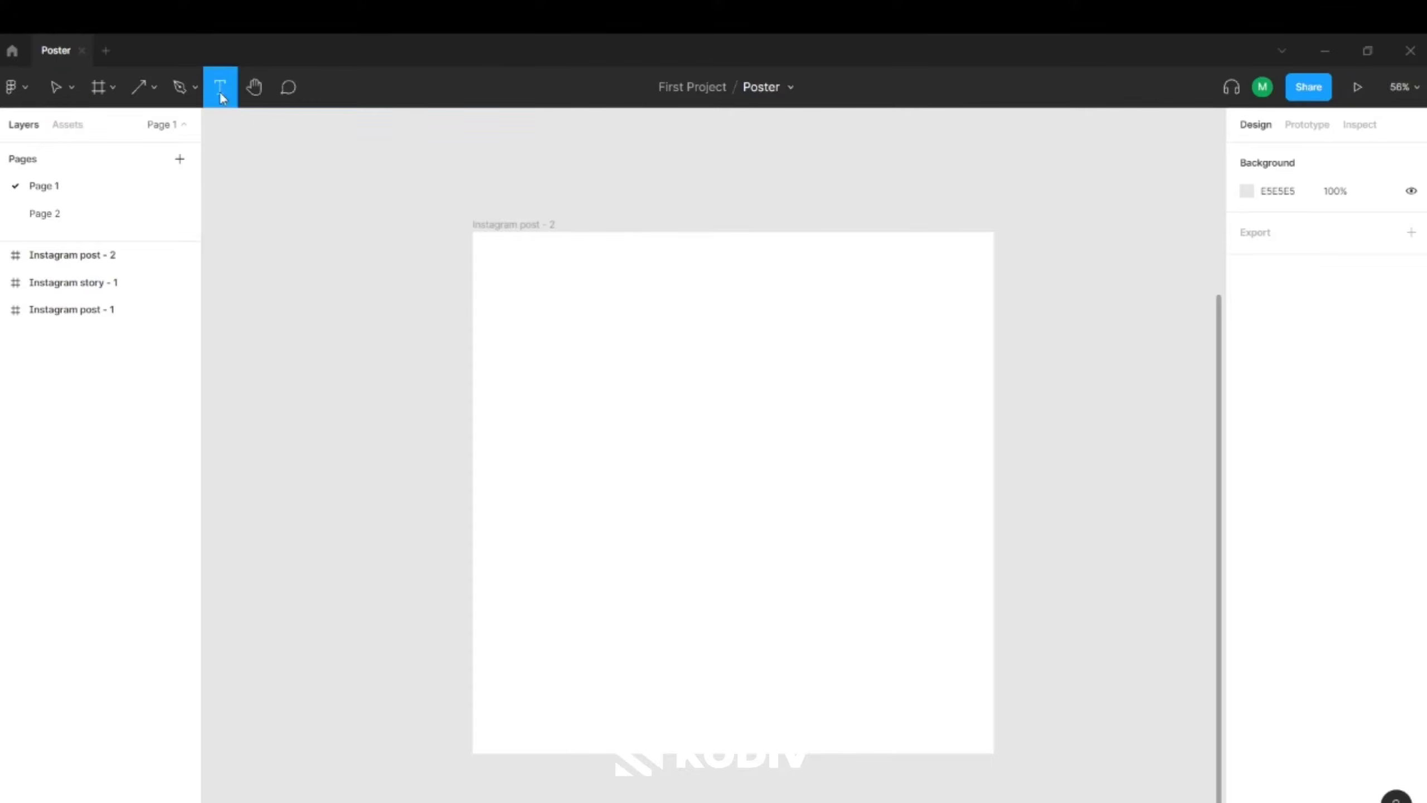
mouse_move(519, 310)
left_mouse_down()
mouse_move(774, 366)
mouse_move(933, 460)
mouse_move(899, 362)
mouse_move(818, 343)
mouse_move(793, 389)
mouse_move(911, 429)
mouse_move(928, 453)
left_mouse_up()
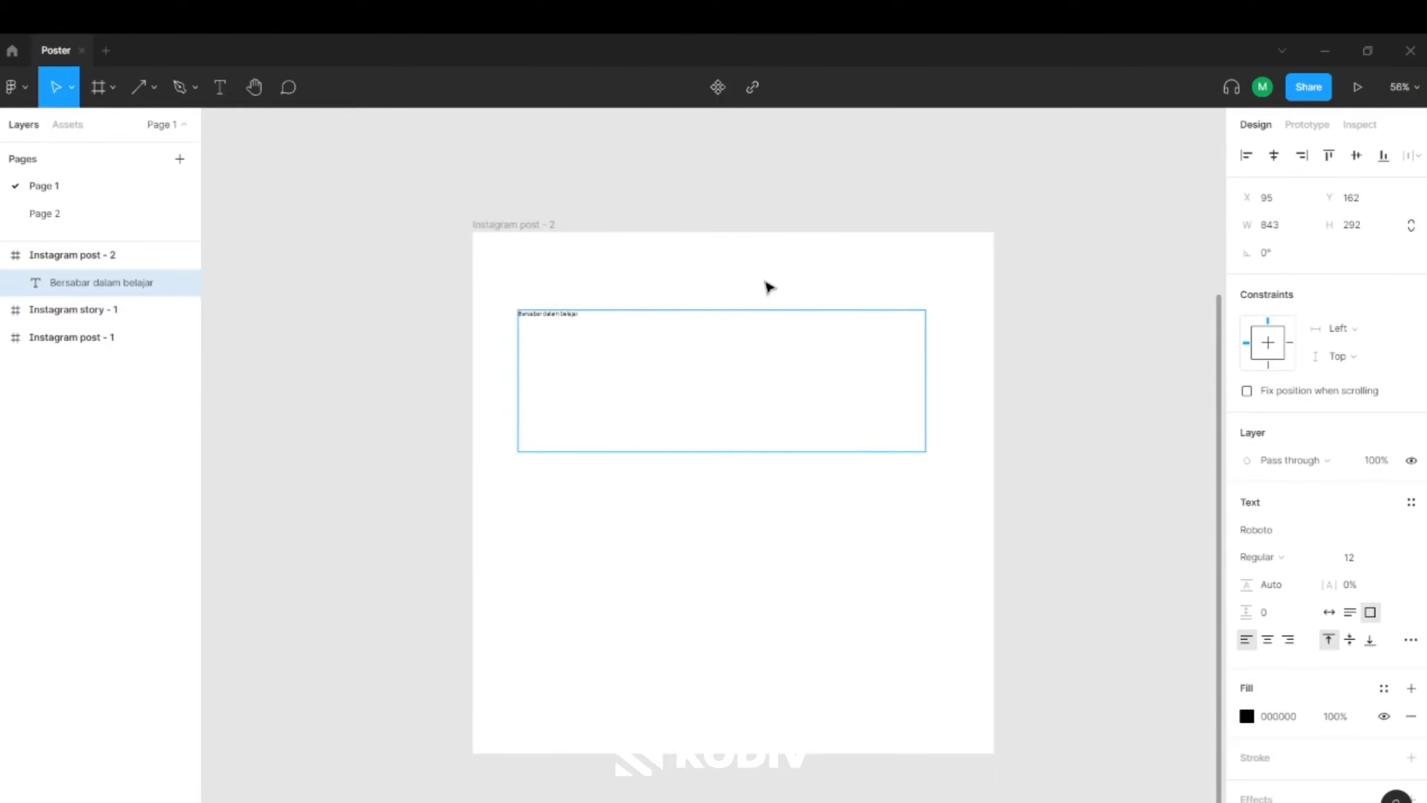
key("Escape")
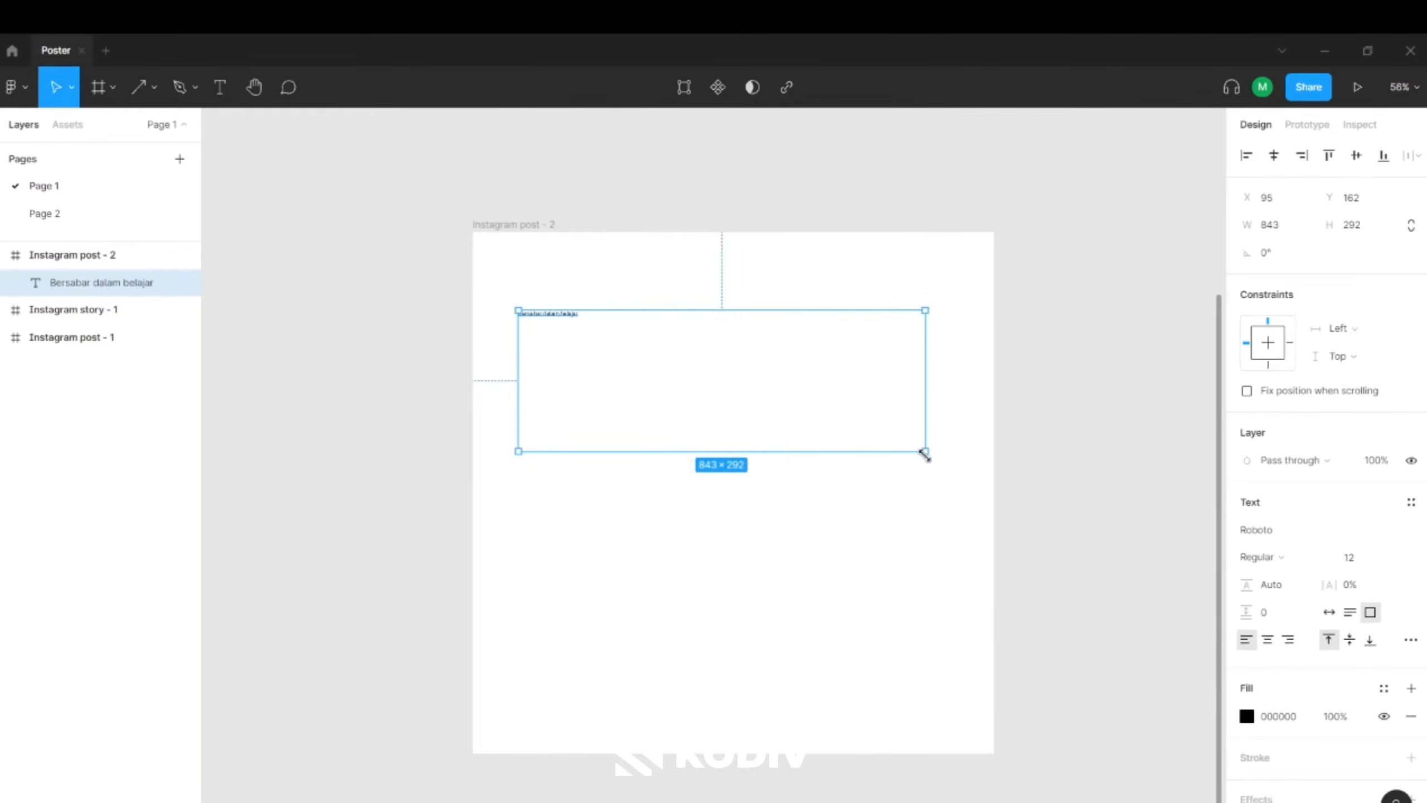
mouse_move(924, 452)
left_mouse_down()
mouse_move(815, 376)
mouse_move(926, 445)
left_mouse_up()
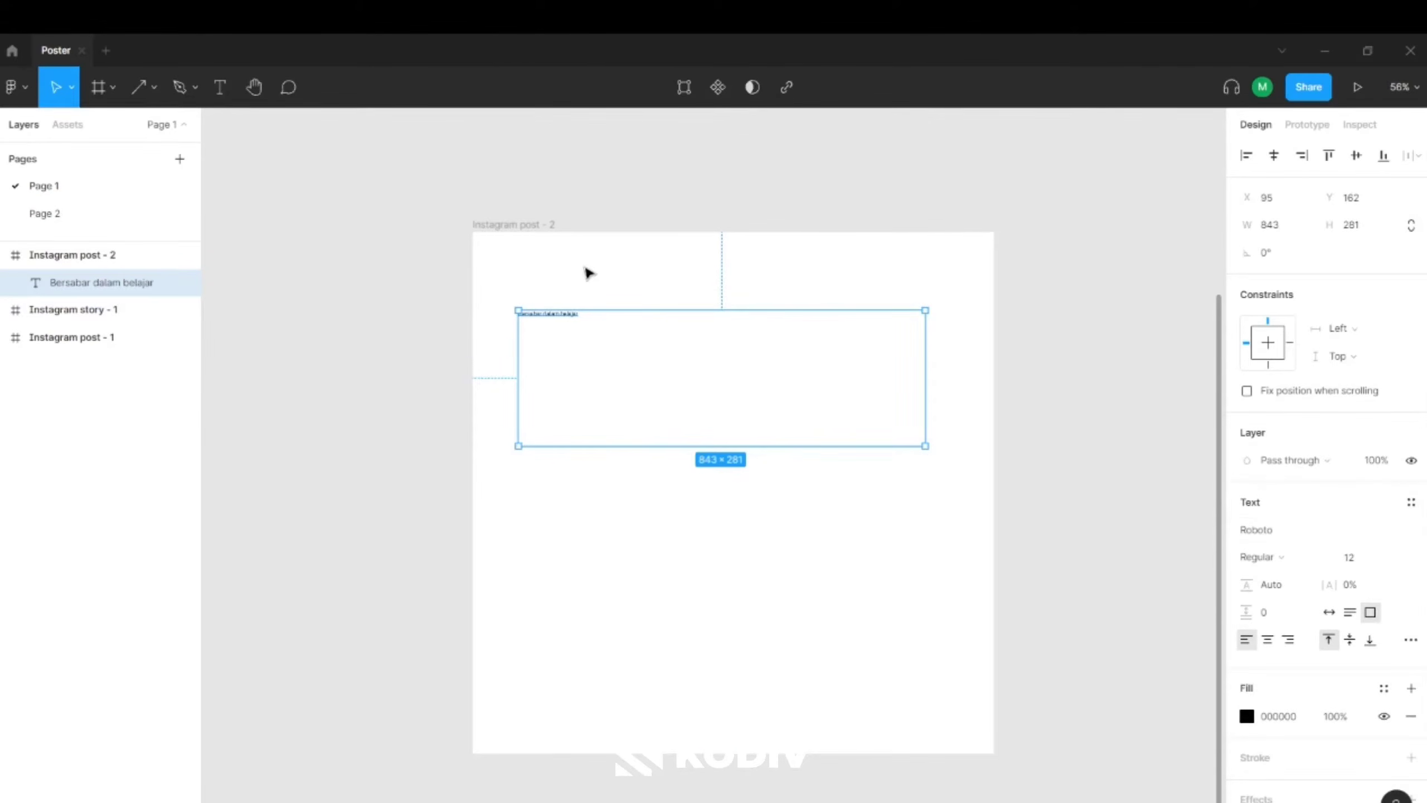
scroll(567, 318, "up", 5)
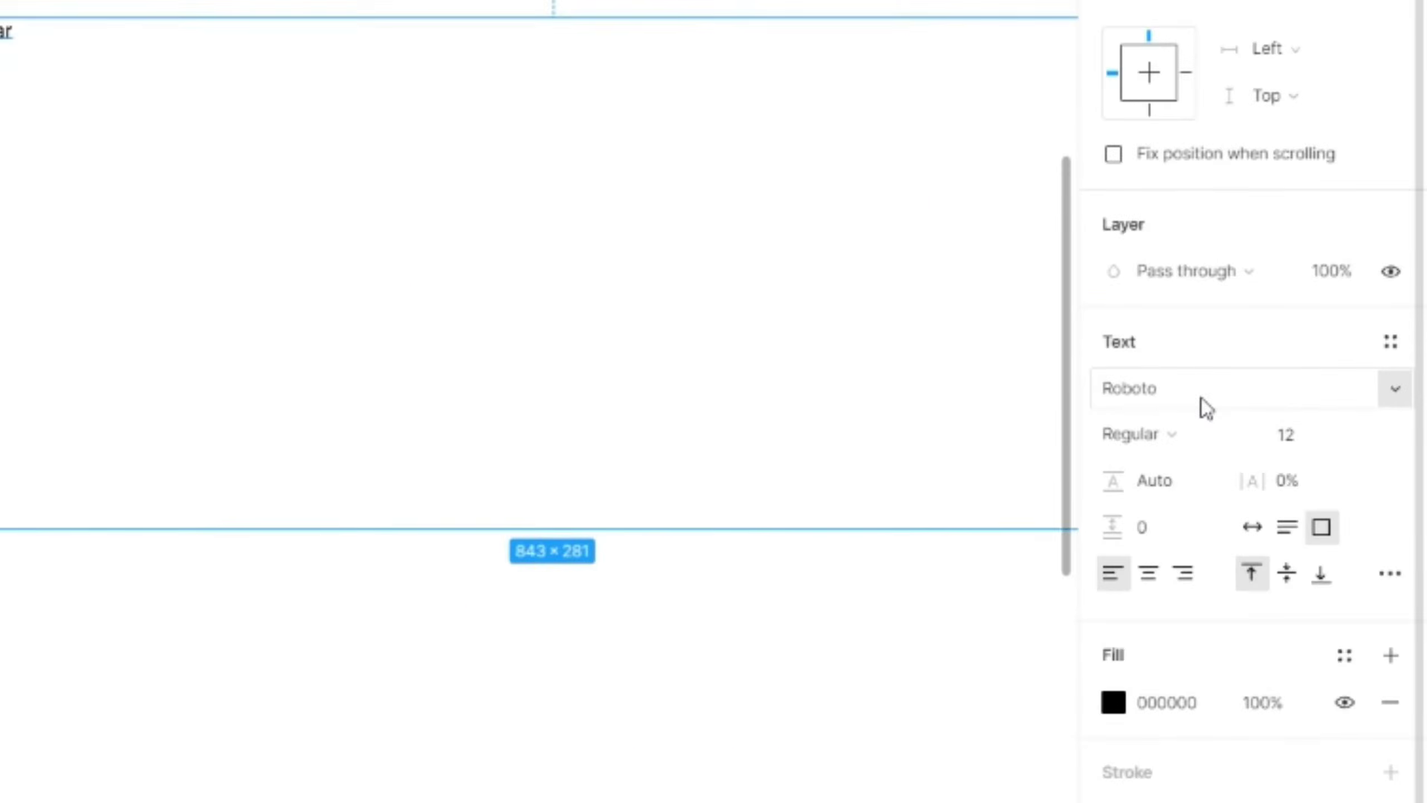
left_click(1204, 434)
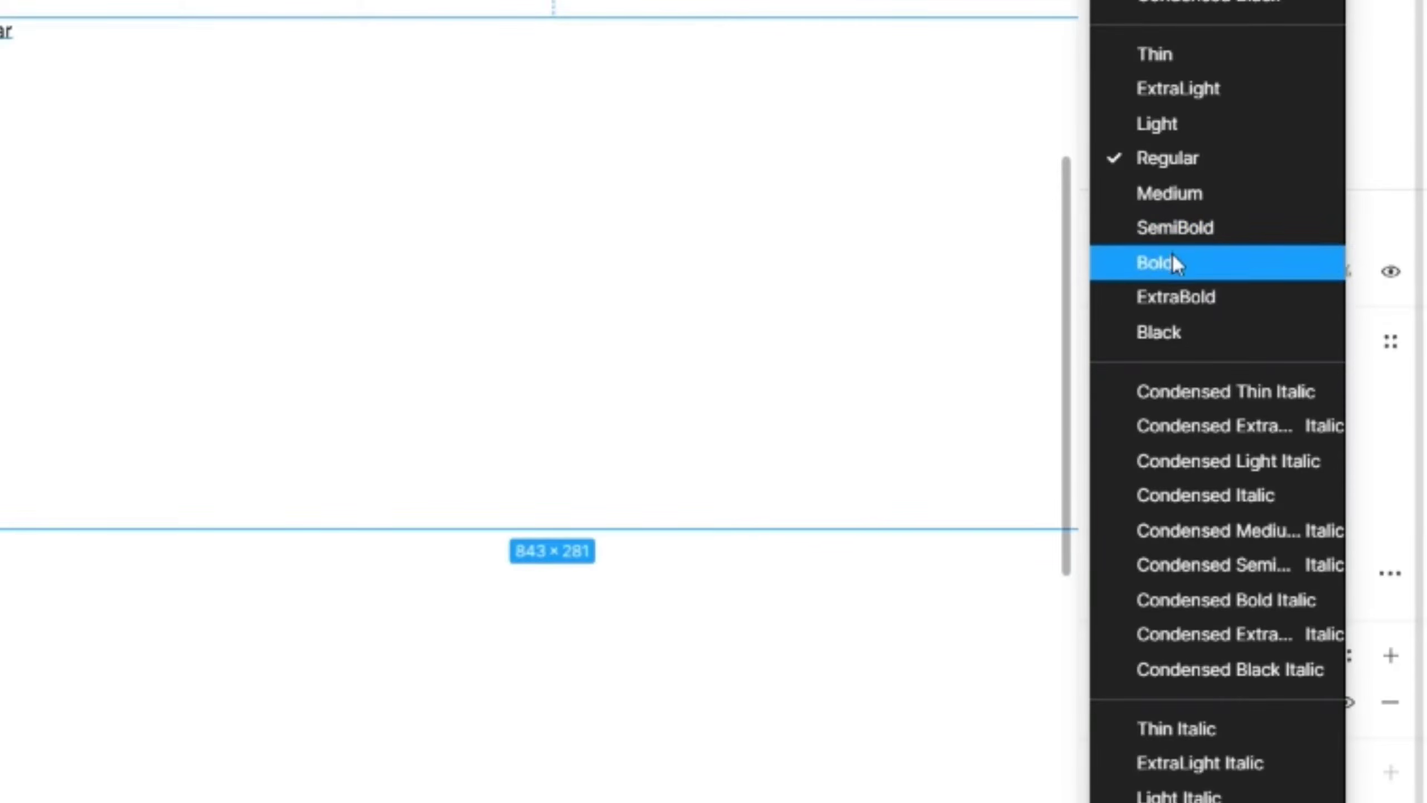
left_click(978, 237)
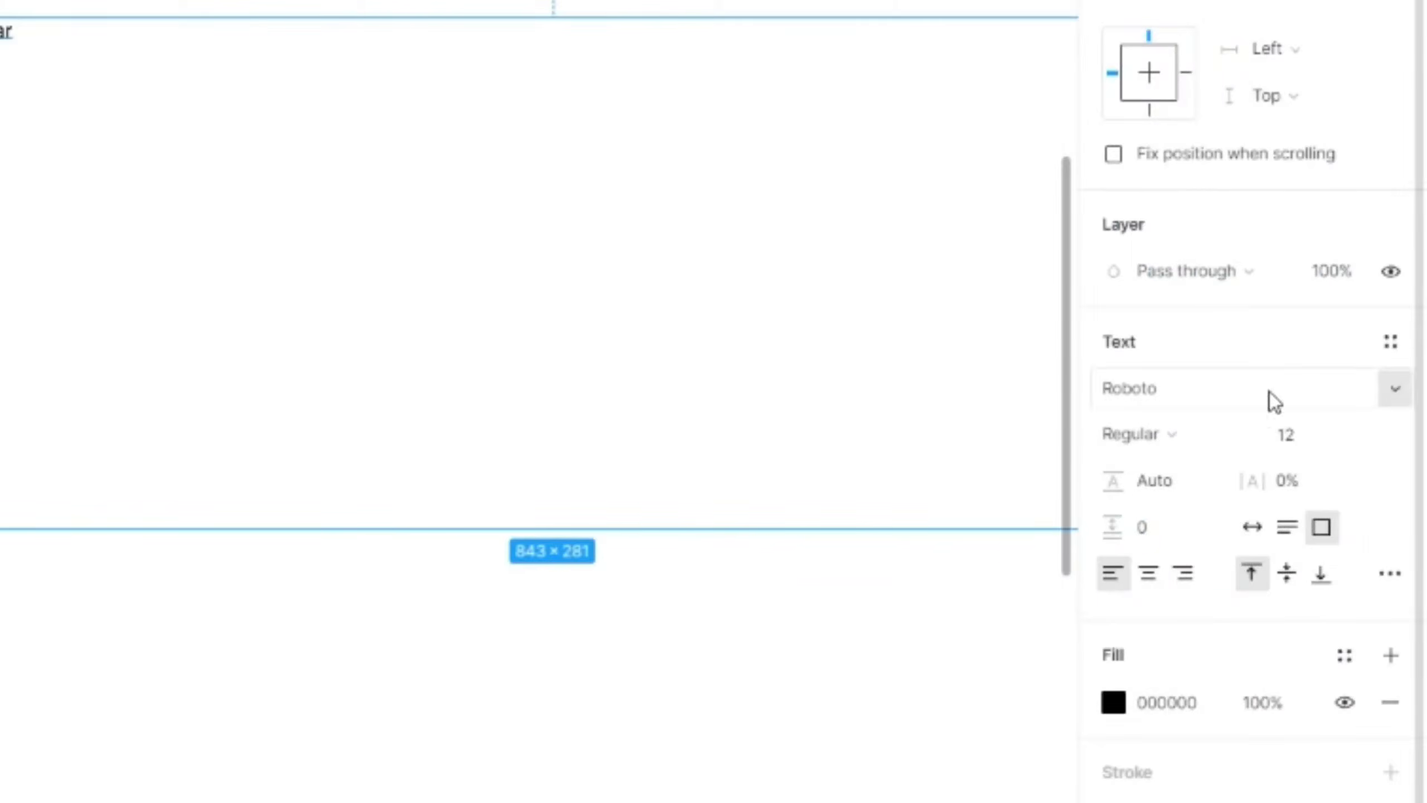
Step: Set the font size of the "Bersabar dalam belajar" text to 50
left_click(1286, 435)
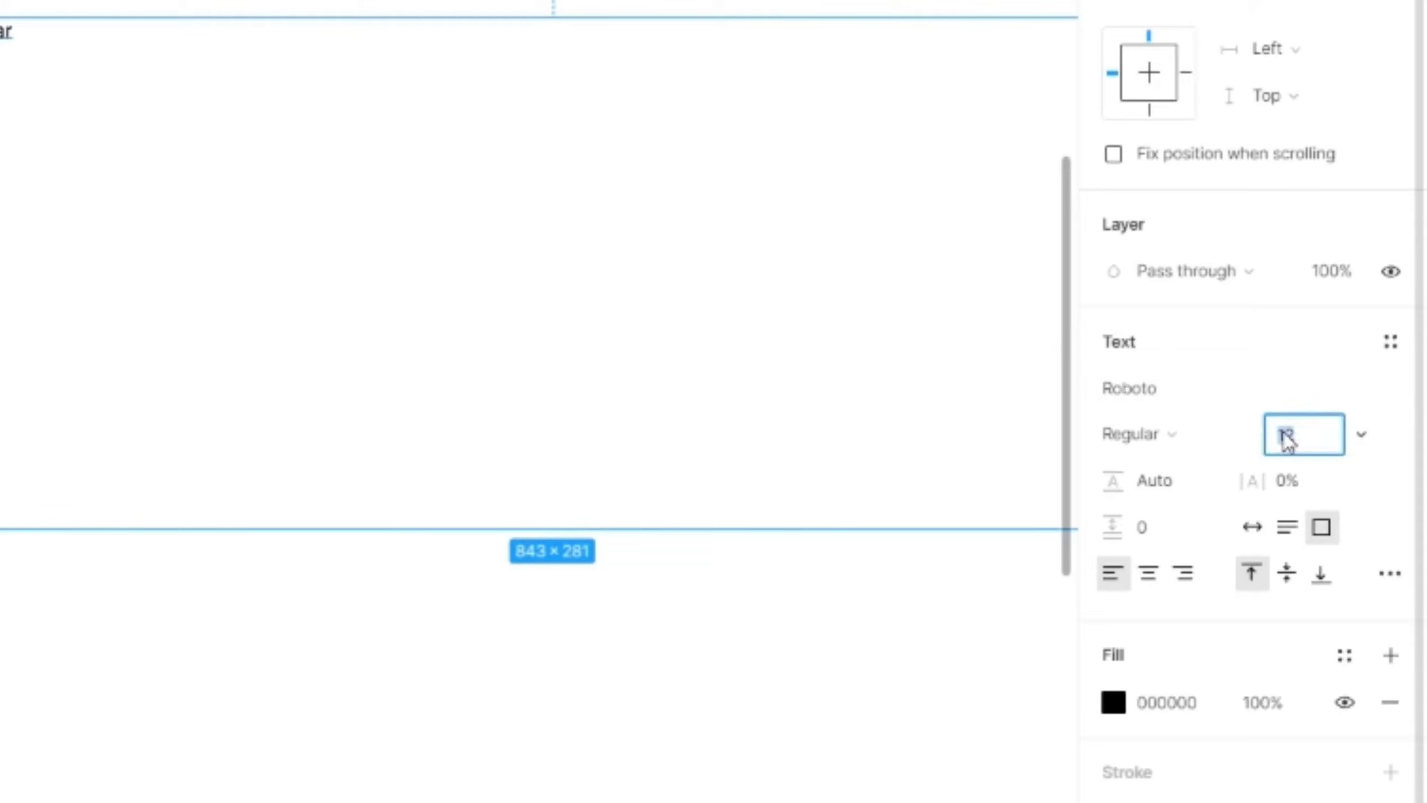
type("50")
key("Return")
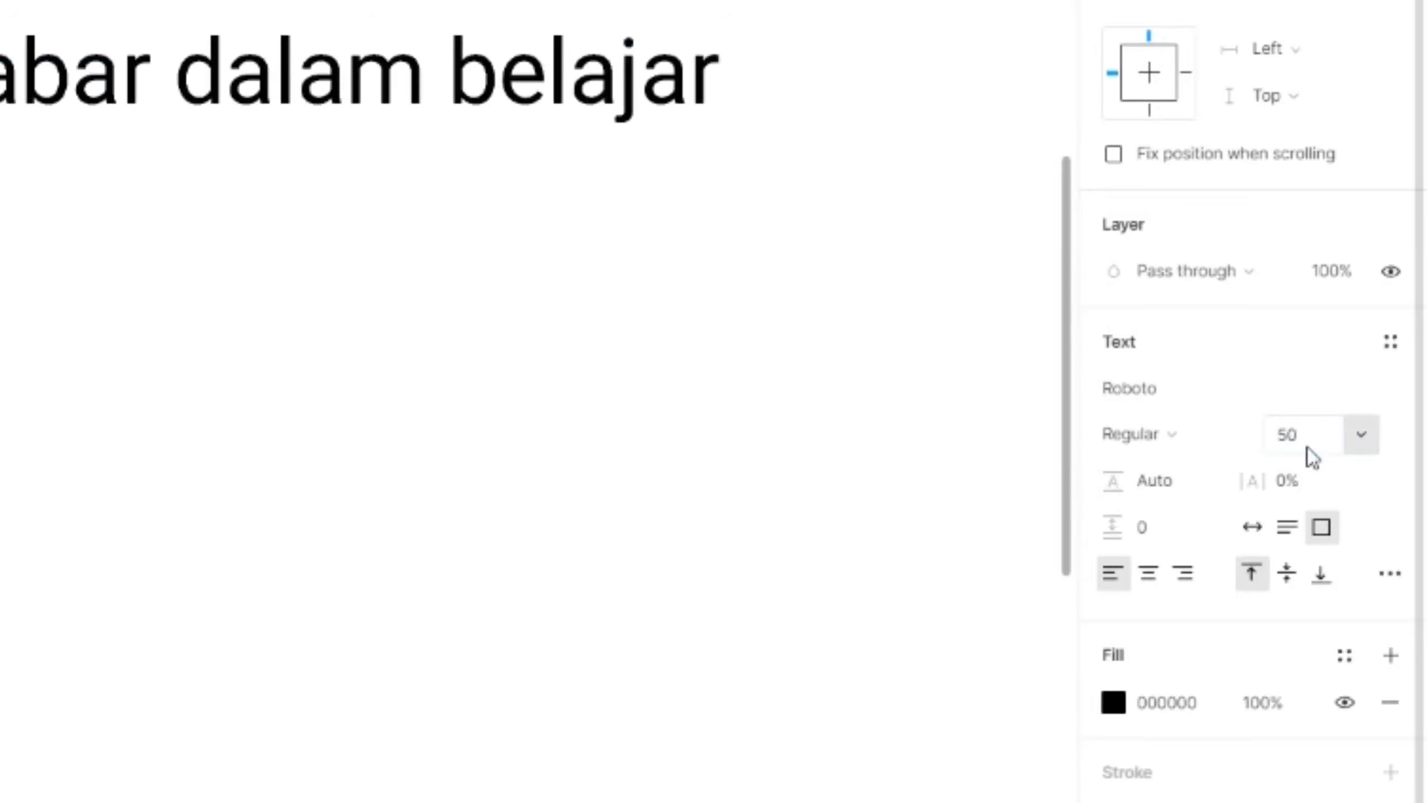
Step: Set the font size of the "Bersabar dalam belajar" text to 80
left_click(1307, 448)
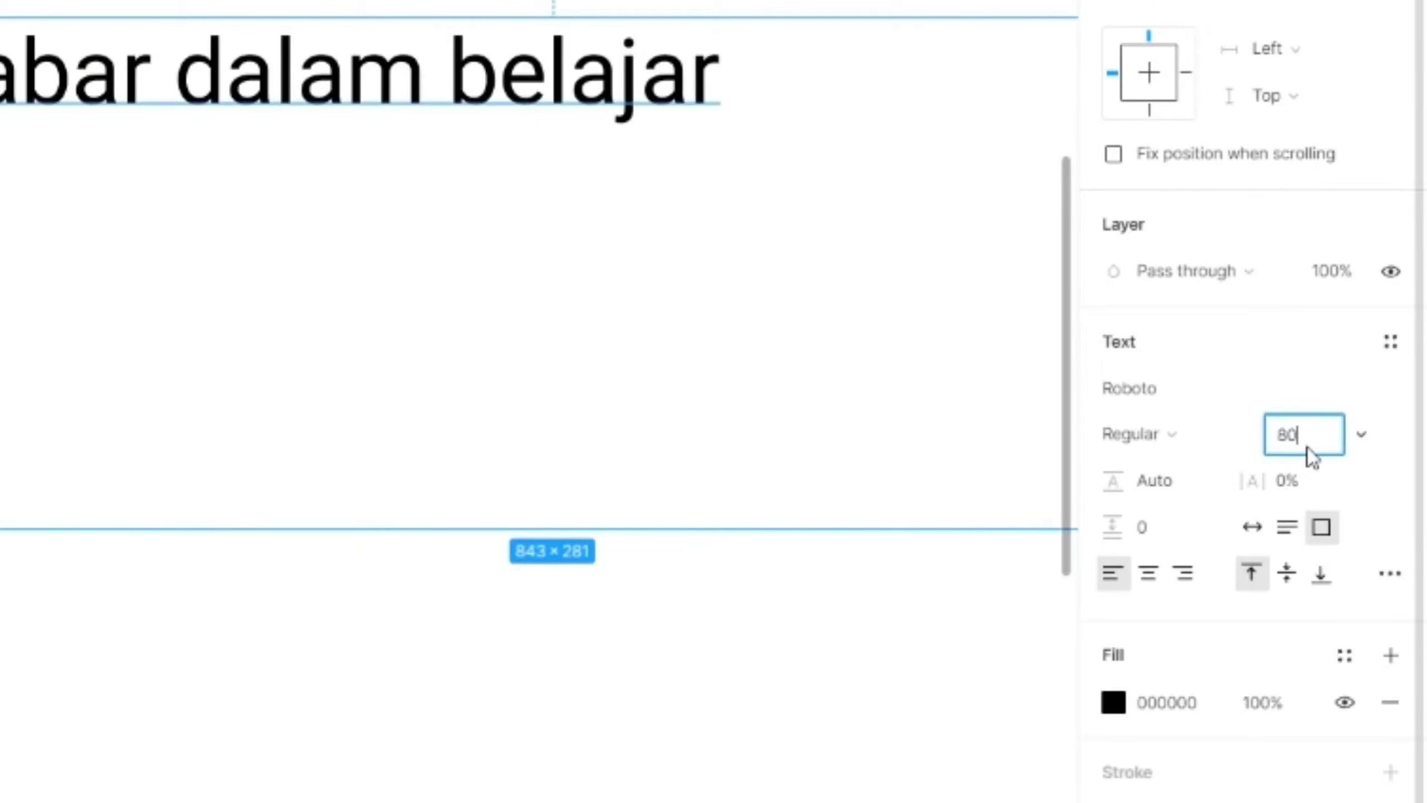
type("80")
key("Return")
scroll(159, 197, "down", 5)
scroll(489, 189, "up", 1)
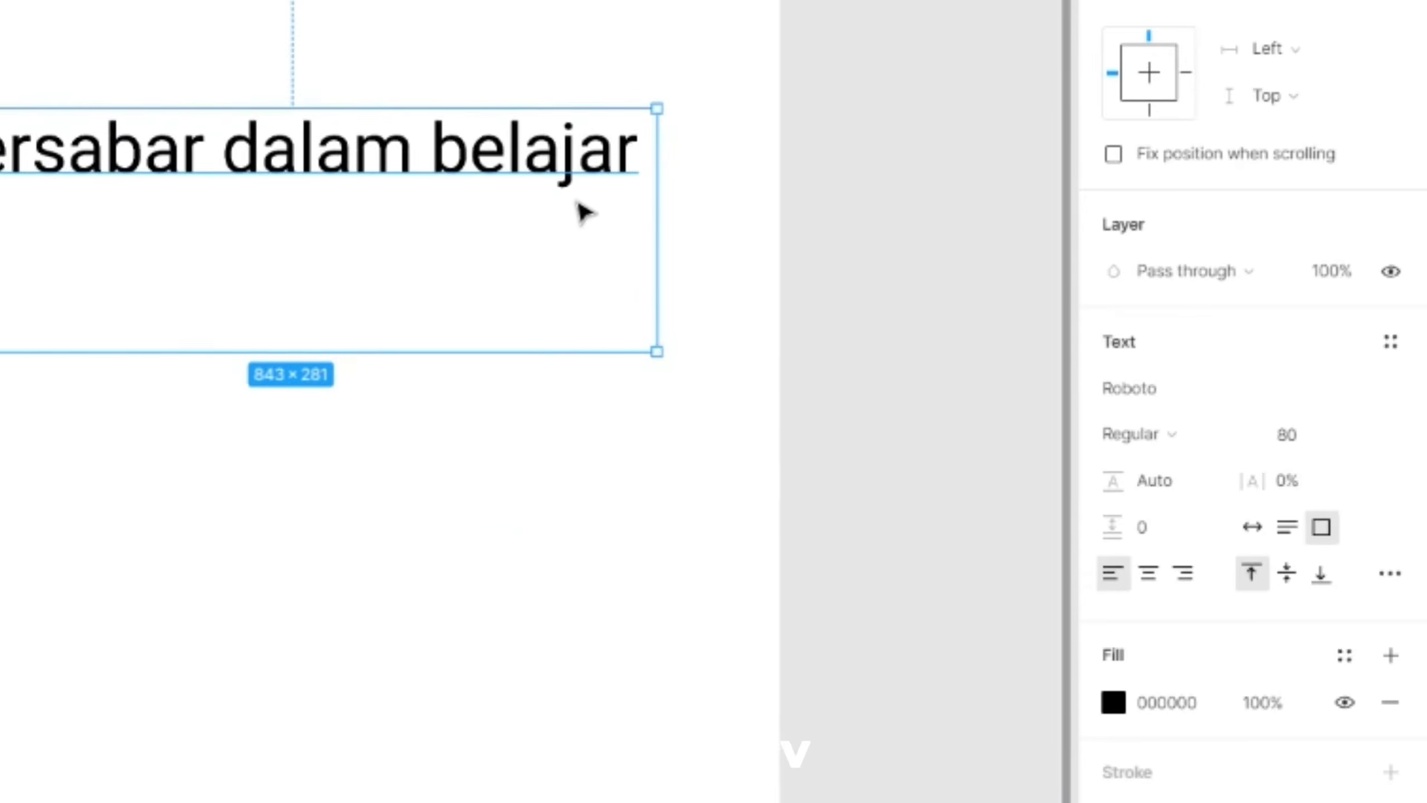
scroll(590, 233, "up", 1)
scroll(687, 304, "up", 2)
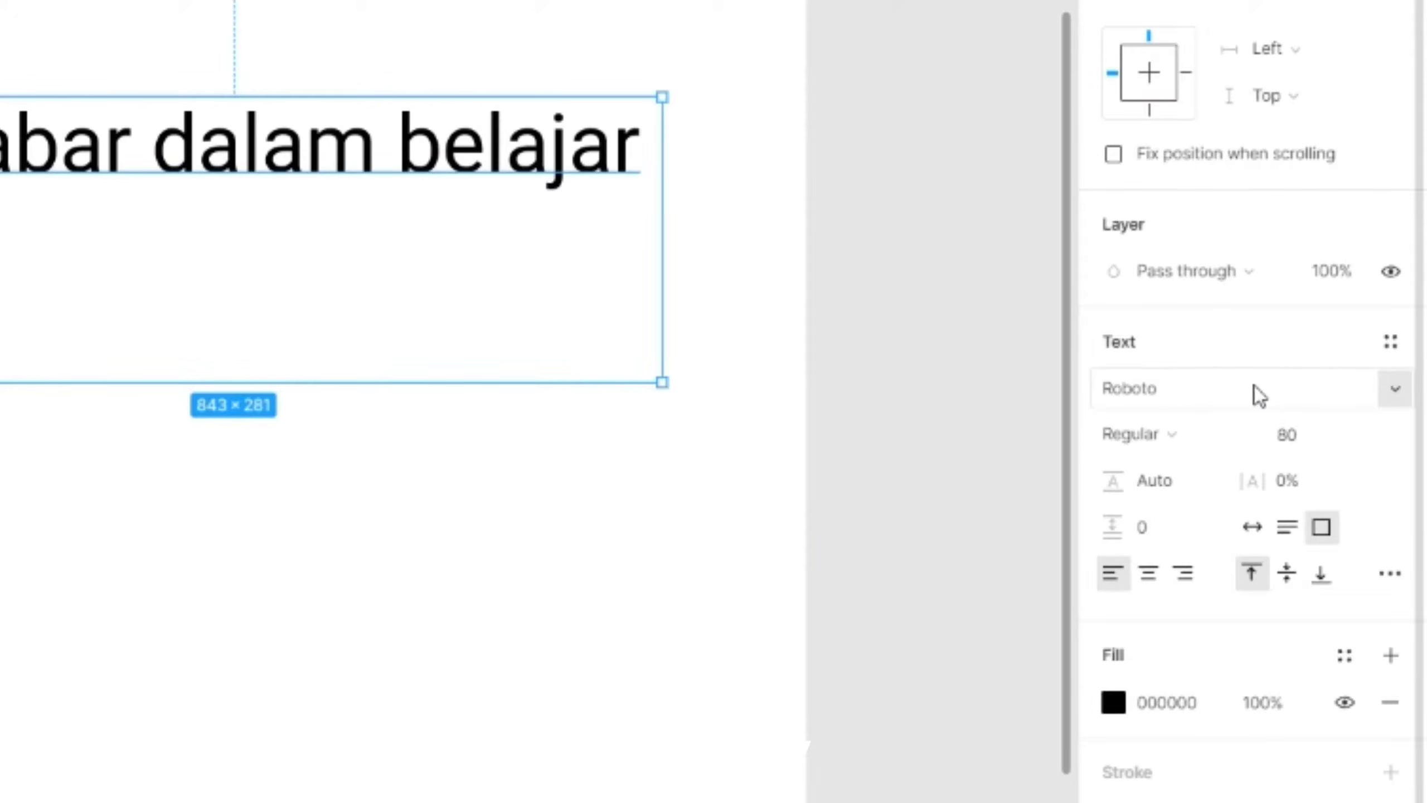
left_click(1395, 388)
scroll(1317, 360, "down", 4)
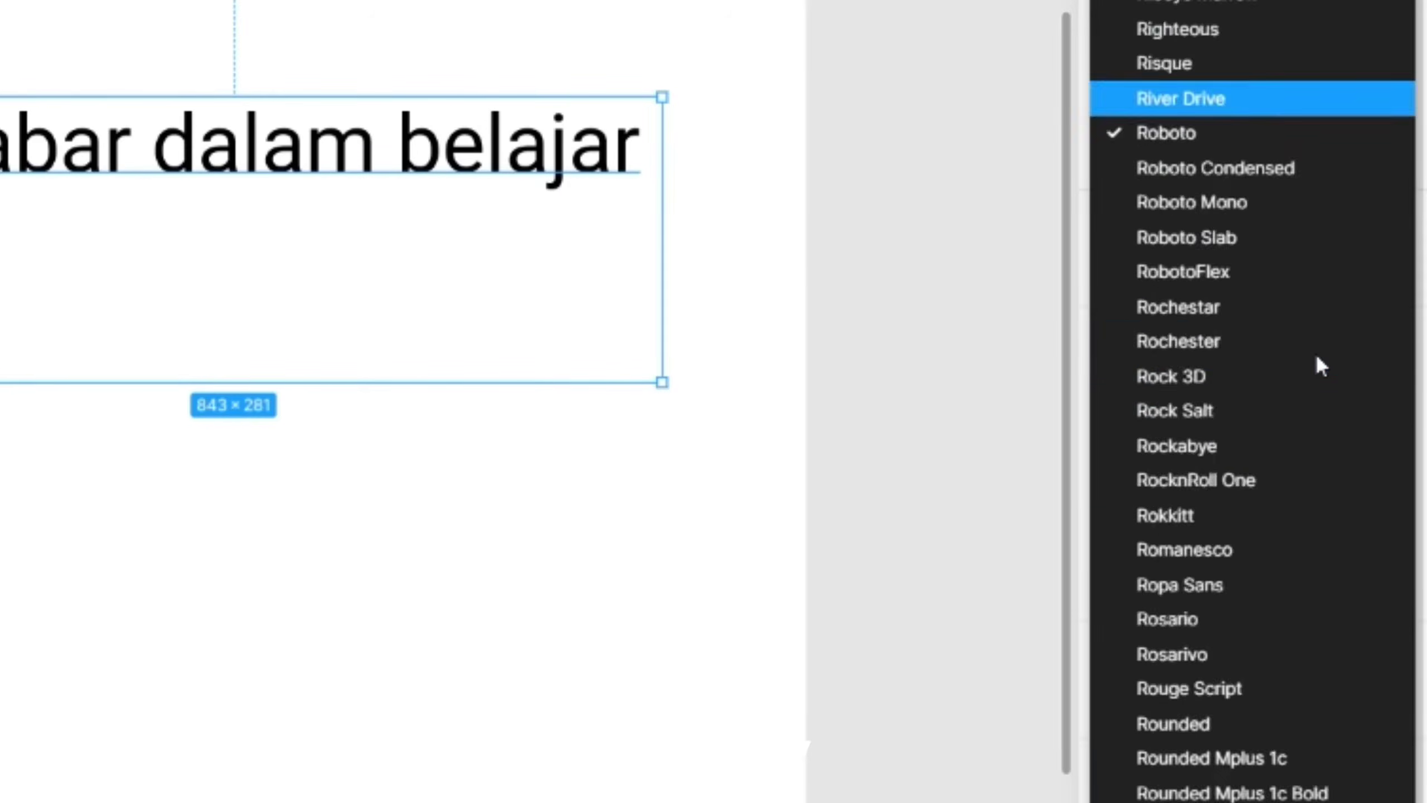
scroll(1317, 359, "down", 5)
scroll(1317, 359, "up", 8)
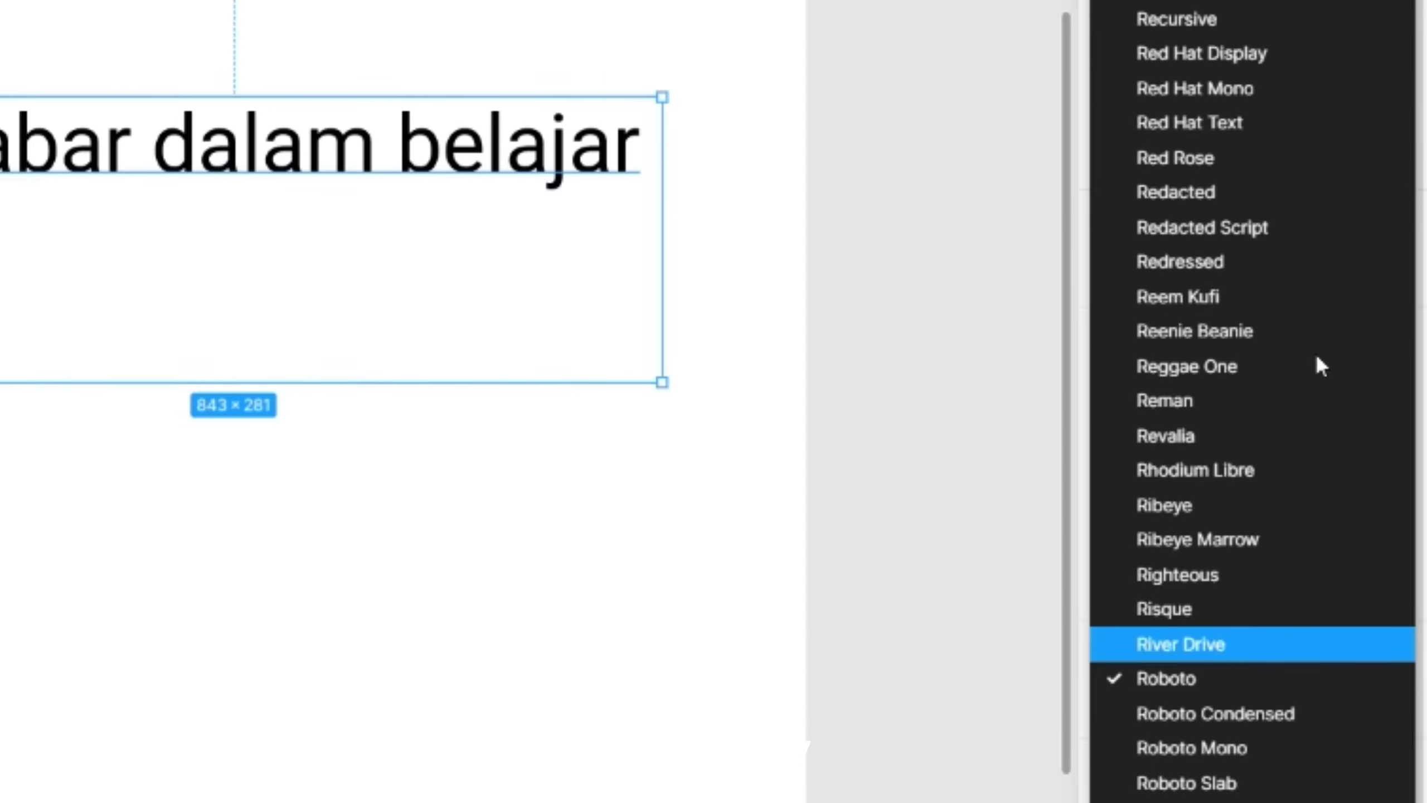
left_click(1024, 298)
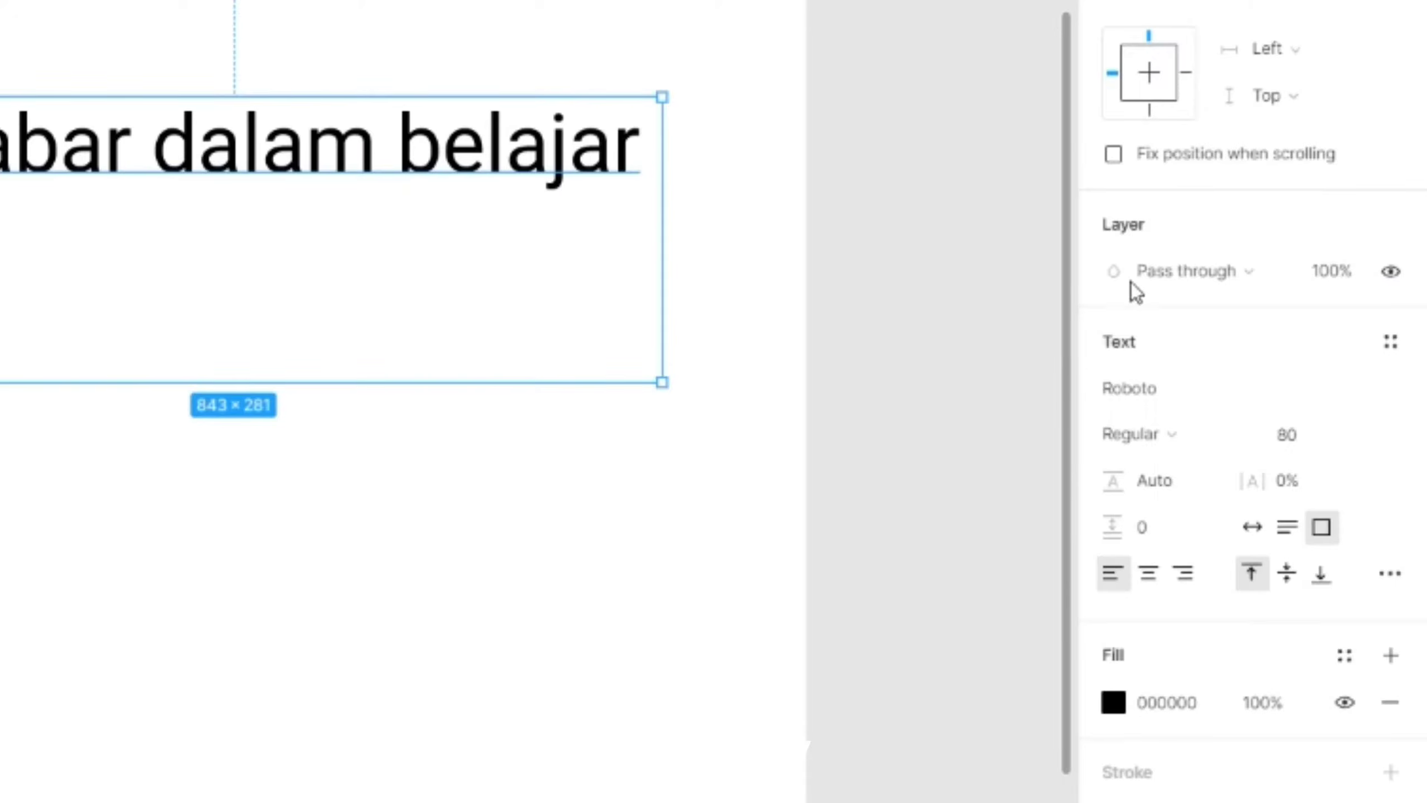
Step: Change the text's font to Montserrat and widen its box to about 950 so the sentence fits on one line
left_click(1172, 395)
type("Monts")
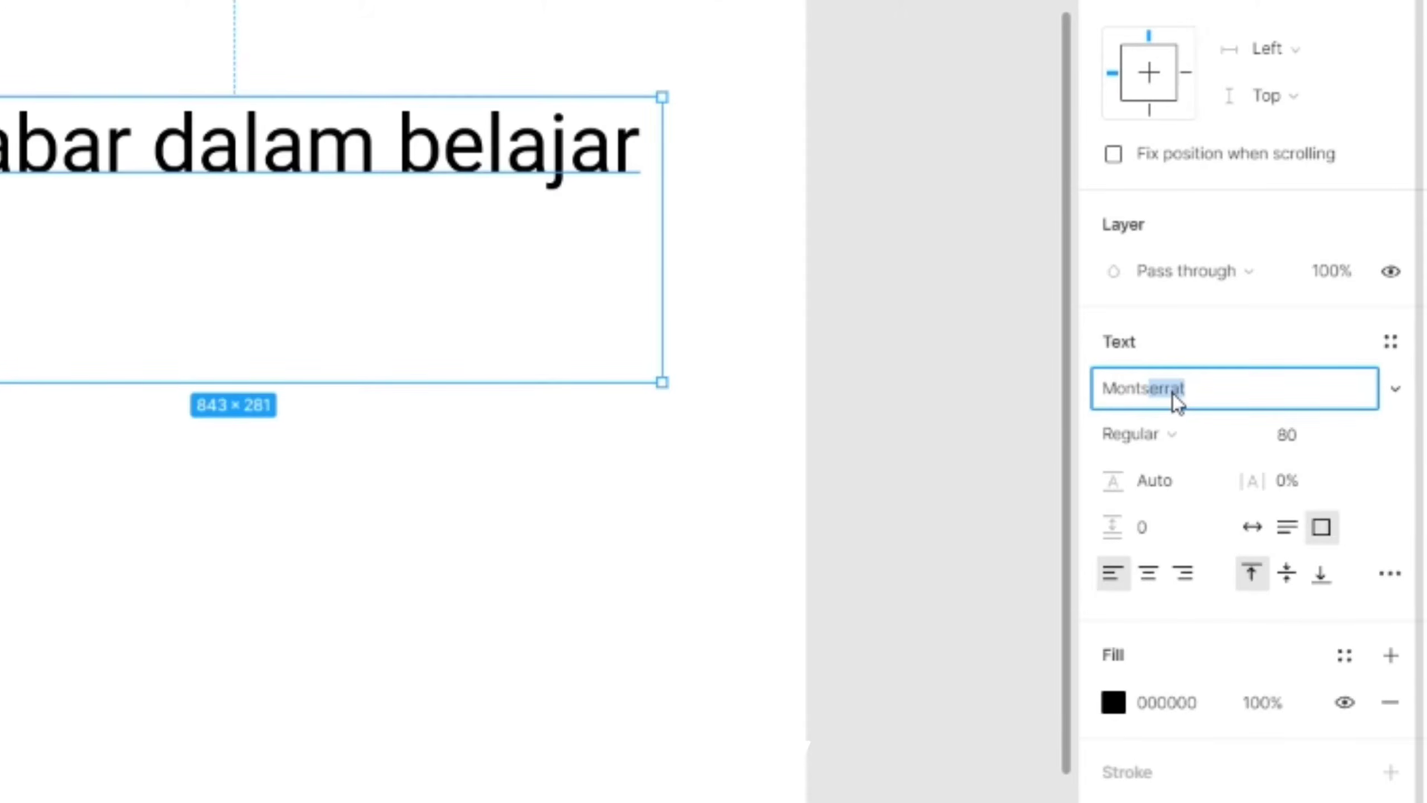
key("Return")
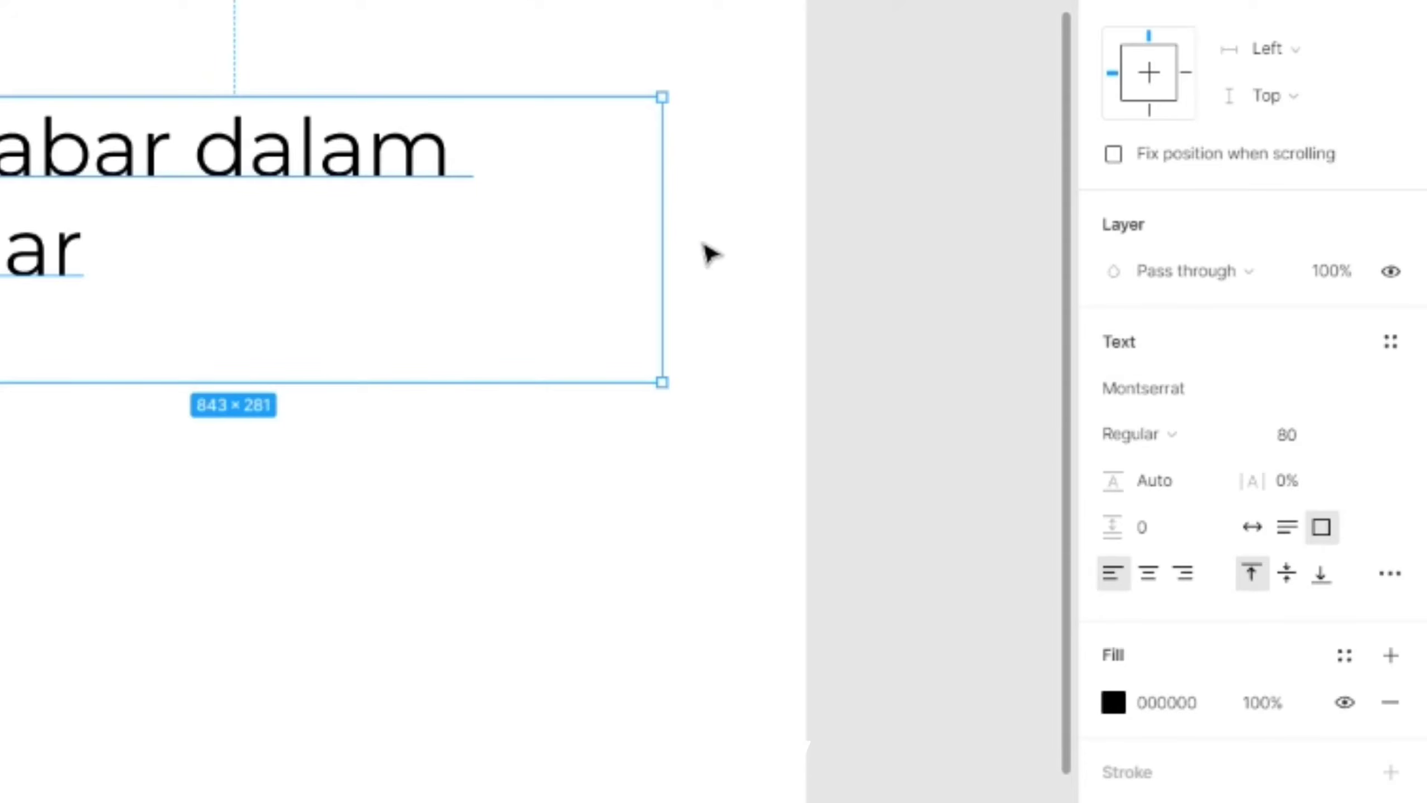
left_click_drag(663, 198, 192, 155)
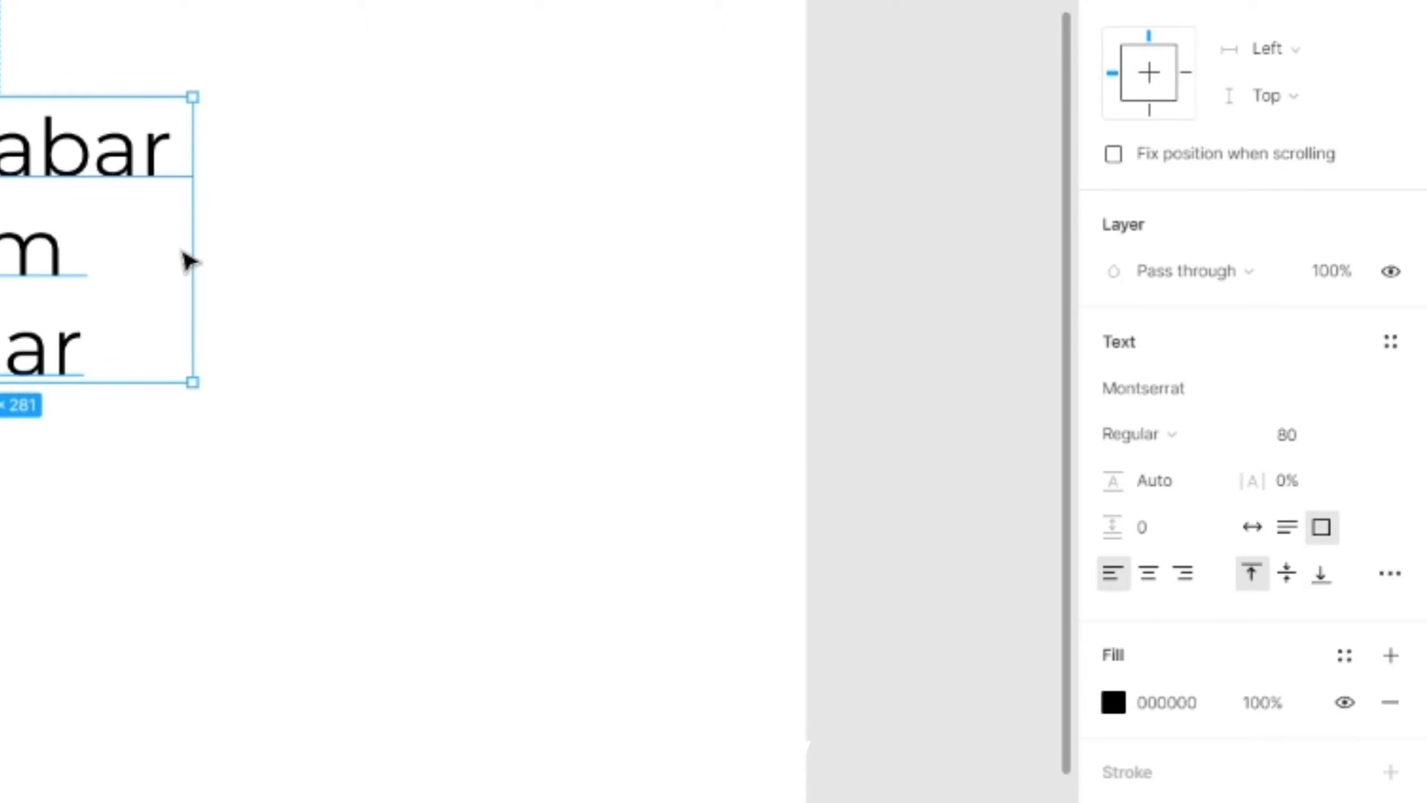
left_click_drag(189, 250, 770, 251)
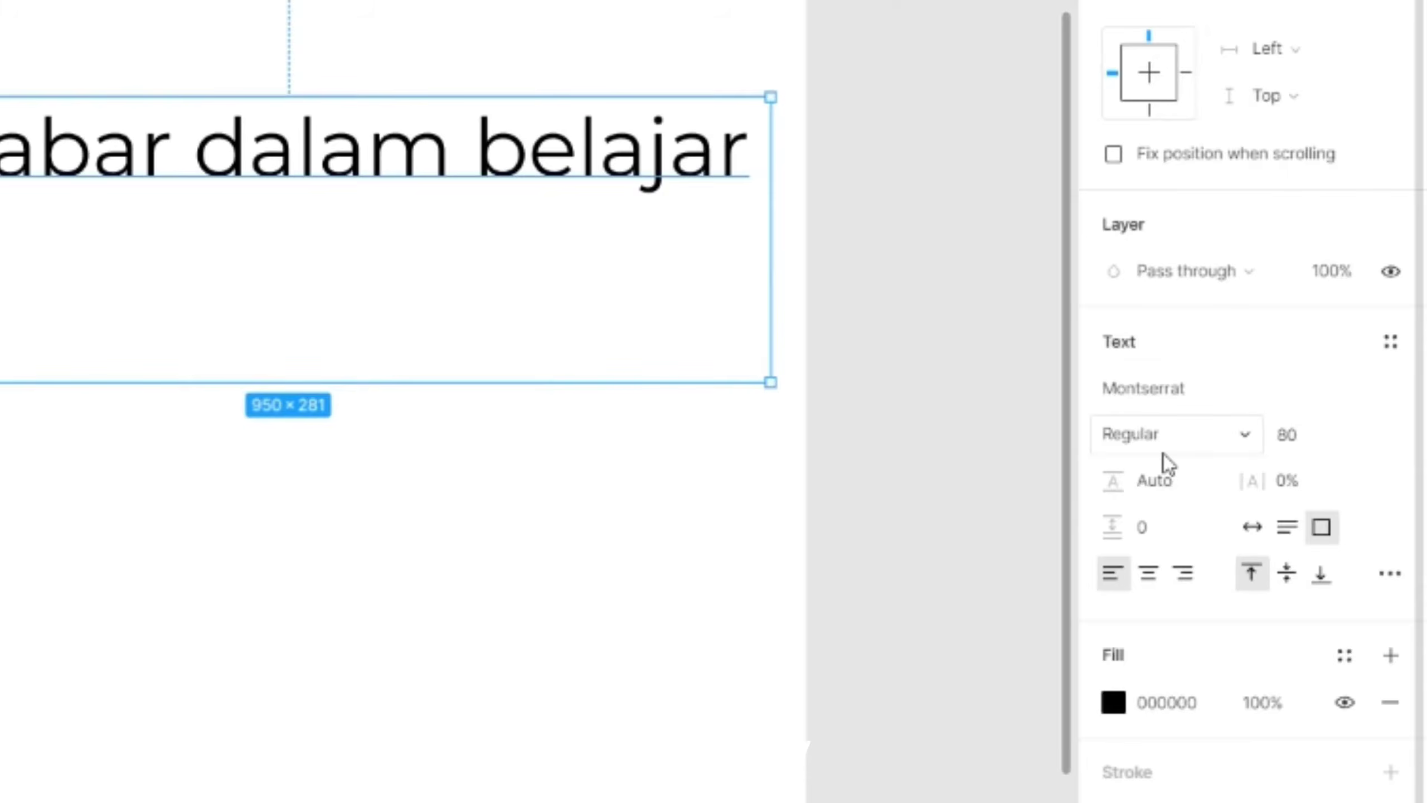
Step: Try the ExtraBold weight on the text and settle on Bold
left_click(1162, 453)
left_click(1175, 506)
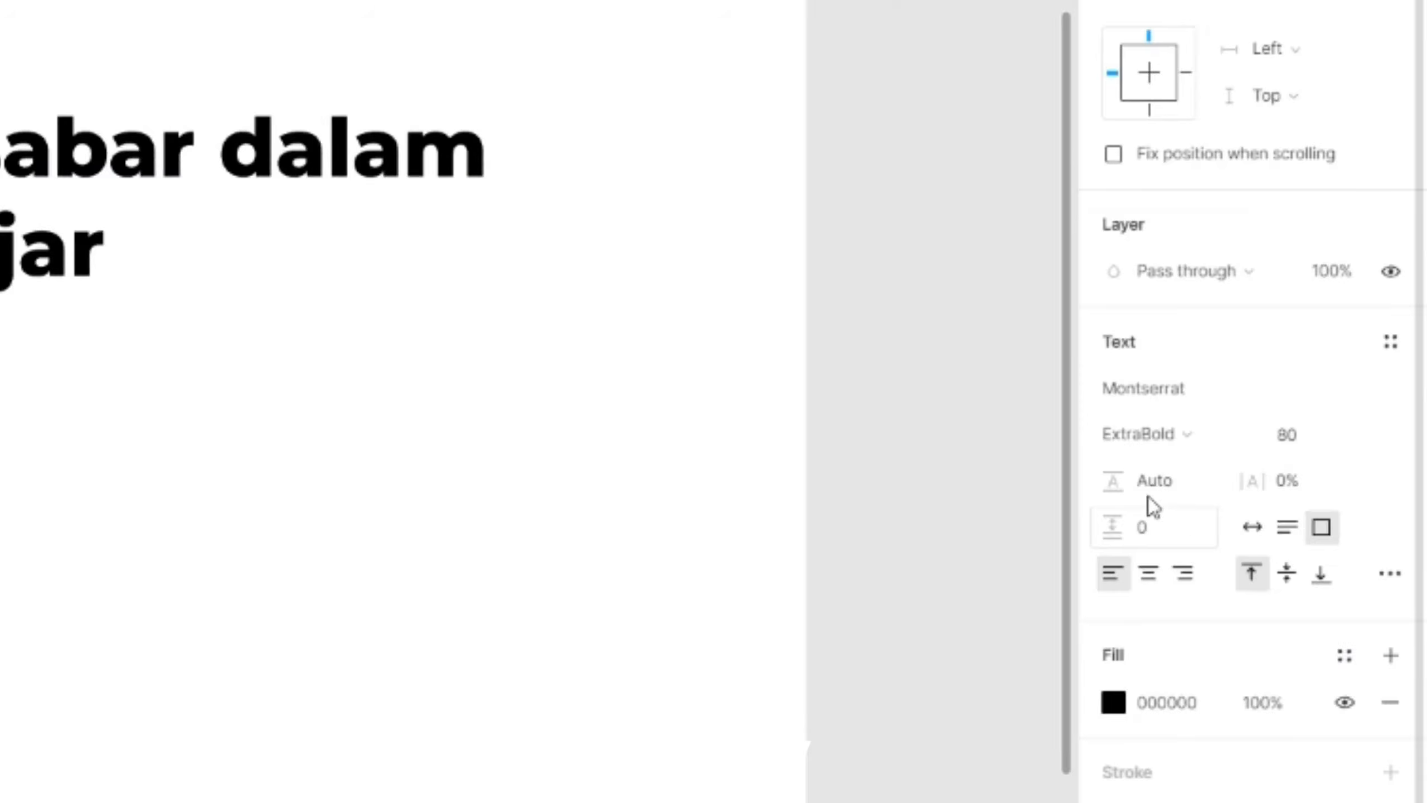
left_click(1113, 430)
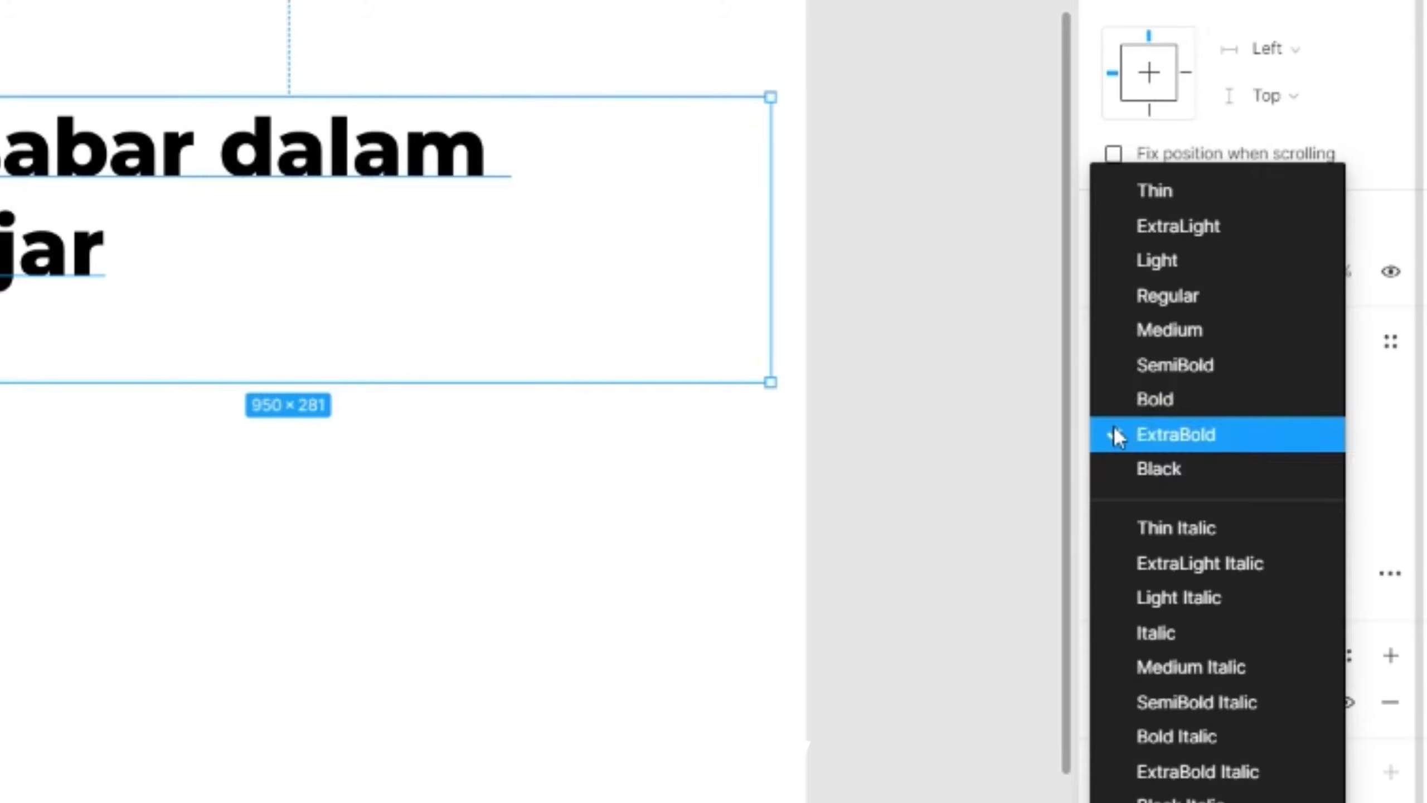
left_click(1121, 396)
Step: Narrow the text box to about 624 wide so the sentence wraps onto two lines
left_click_drag(773, 232, 439, 233)
left_click(500, 237)
scroll(500, 237, "down", 5)
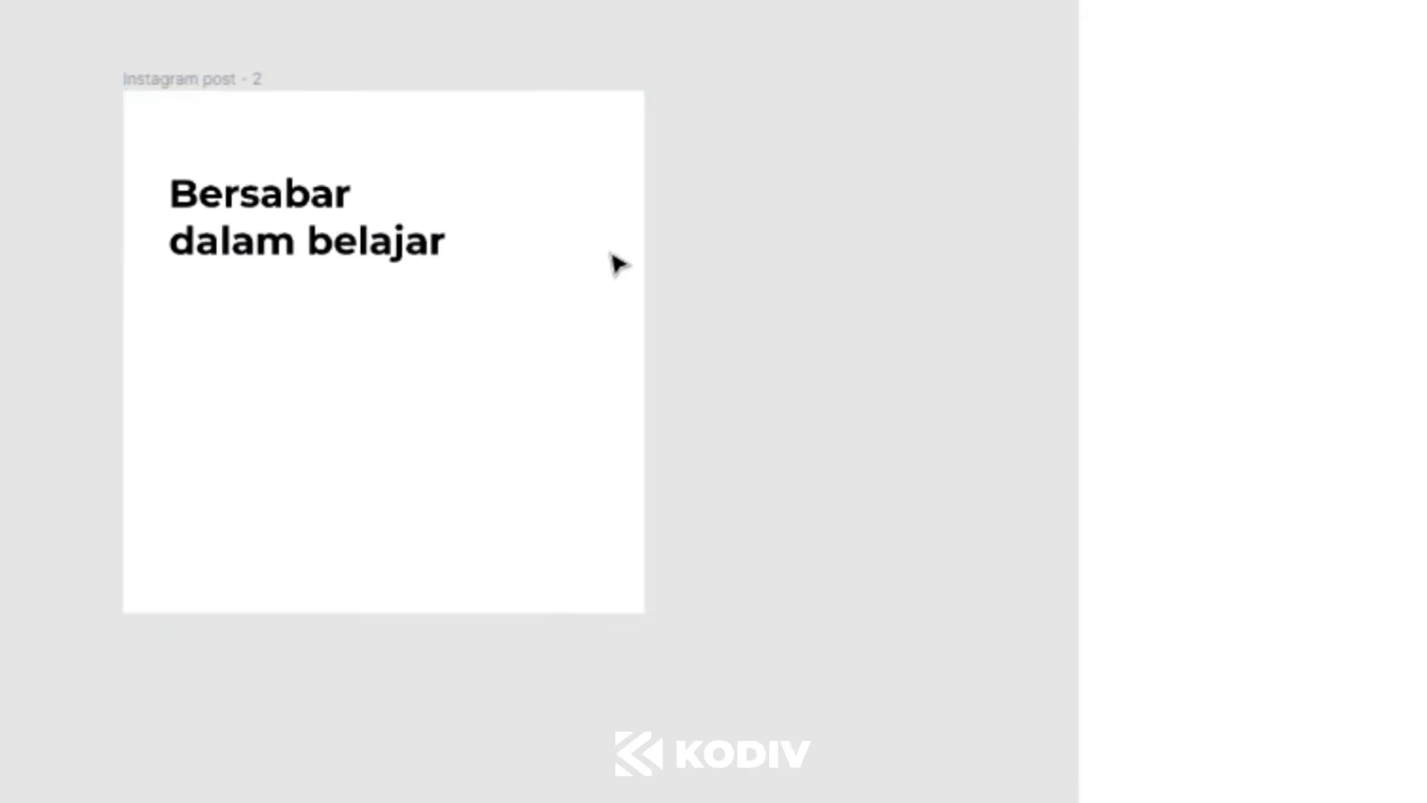
Step: Change the fill colour of the "Bersabar dalam belajar" text to green 31CB5C
scroll(613, 256, "up", 3)
scroll(221, 200, "up", 1)
left_click(224, 211)
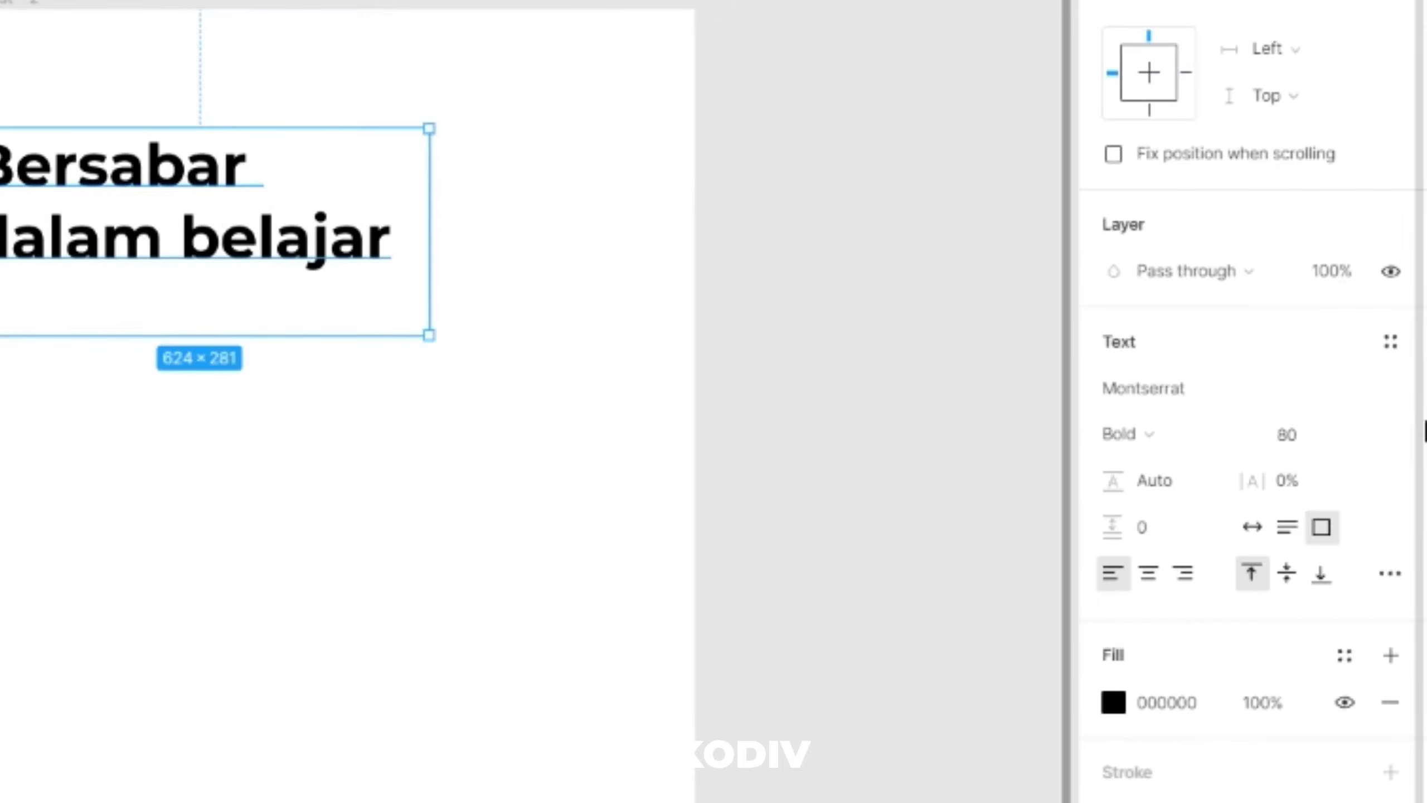
scroll(1424, 392, "down", 2)
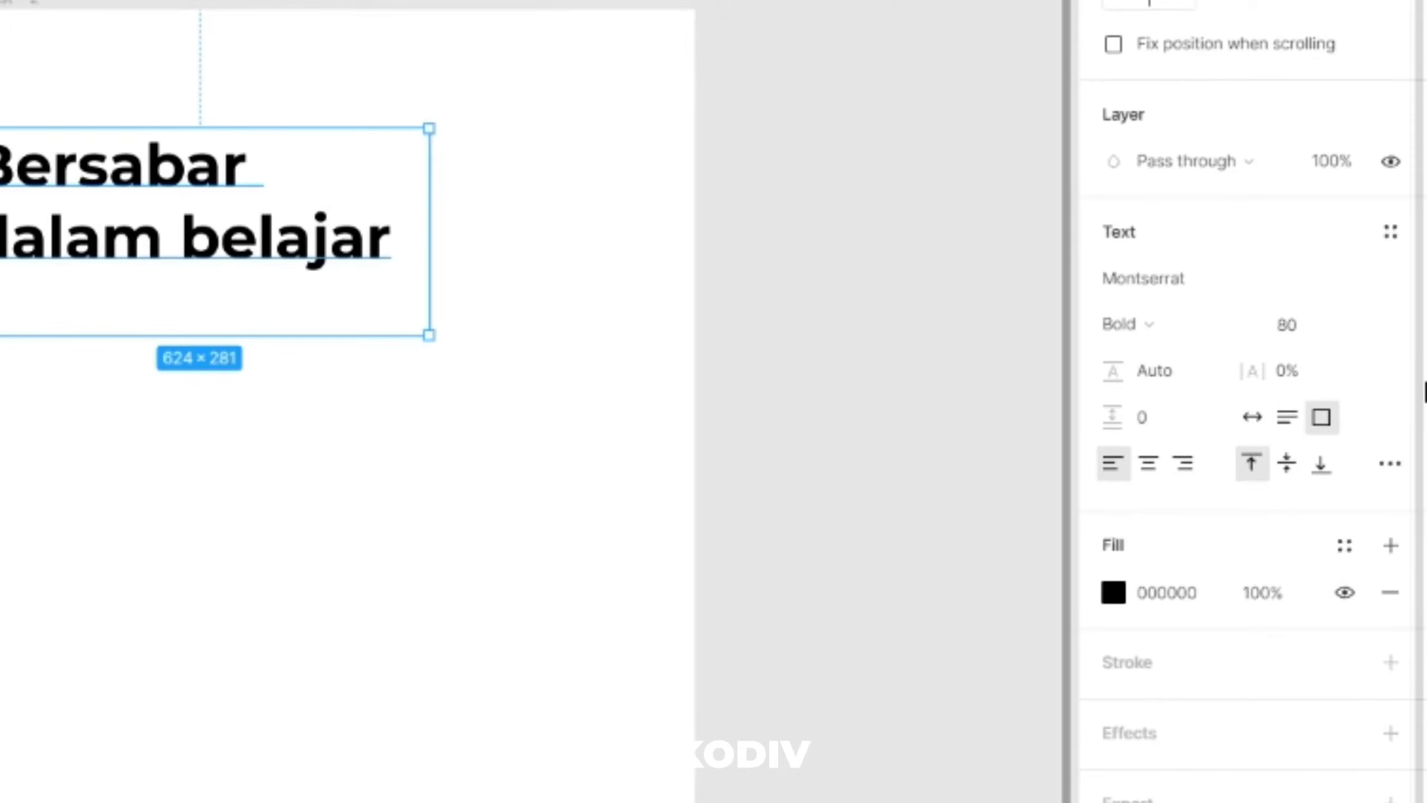
left_click(1113, 592)
left_click_drag(889, 270, 924, 235)
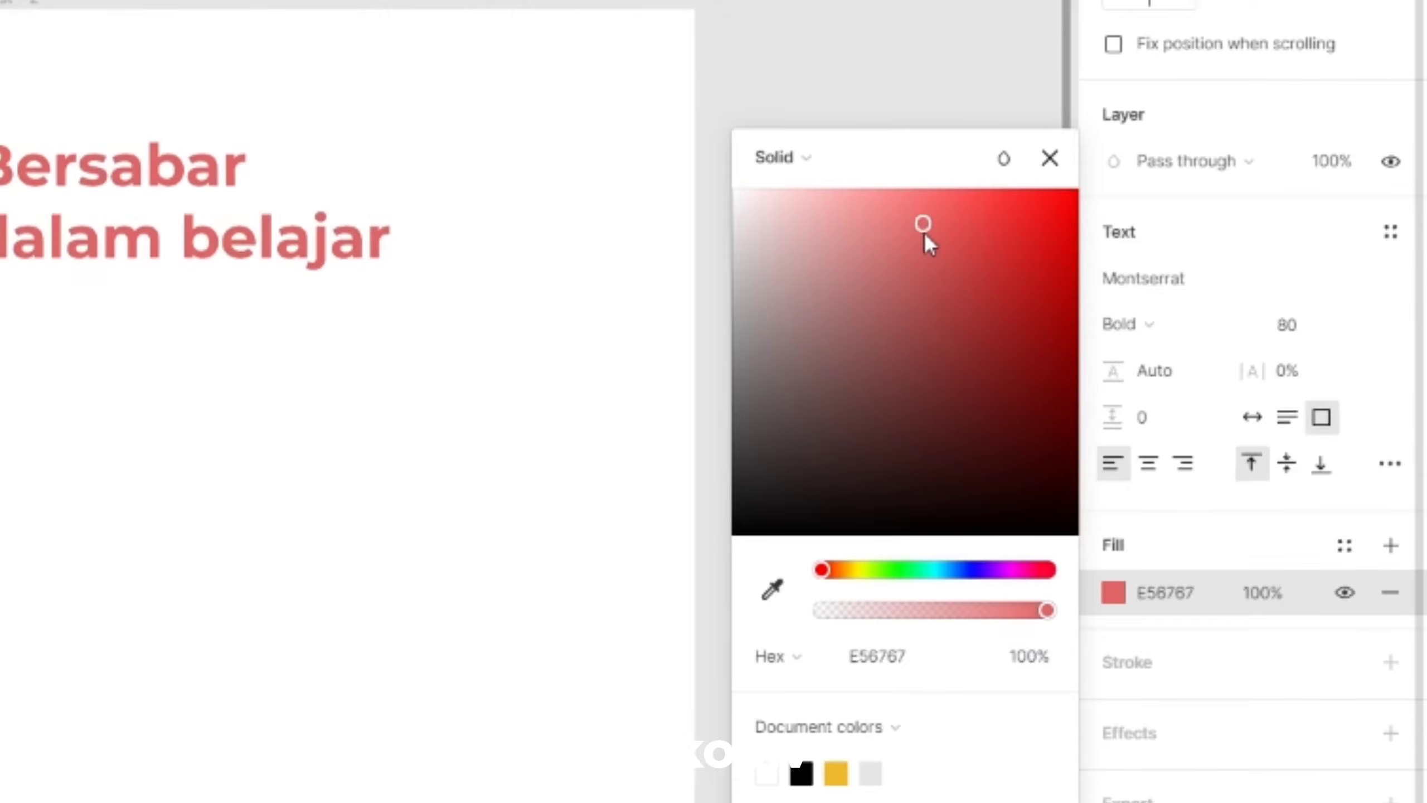
left_click(910, 573)
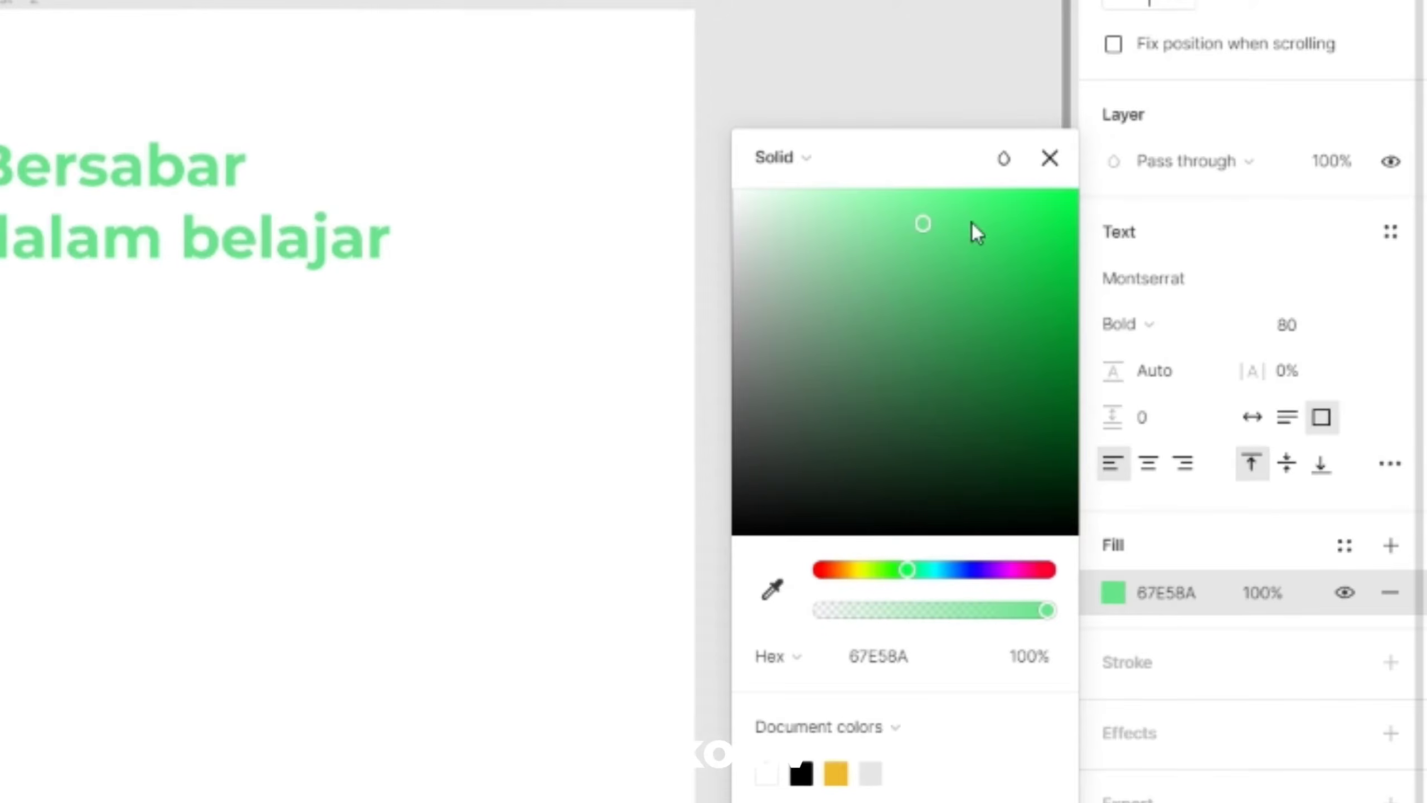
left_click(994, 260)
left_click(1049, 158)
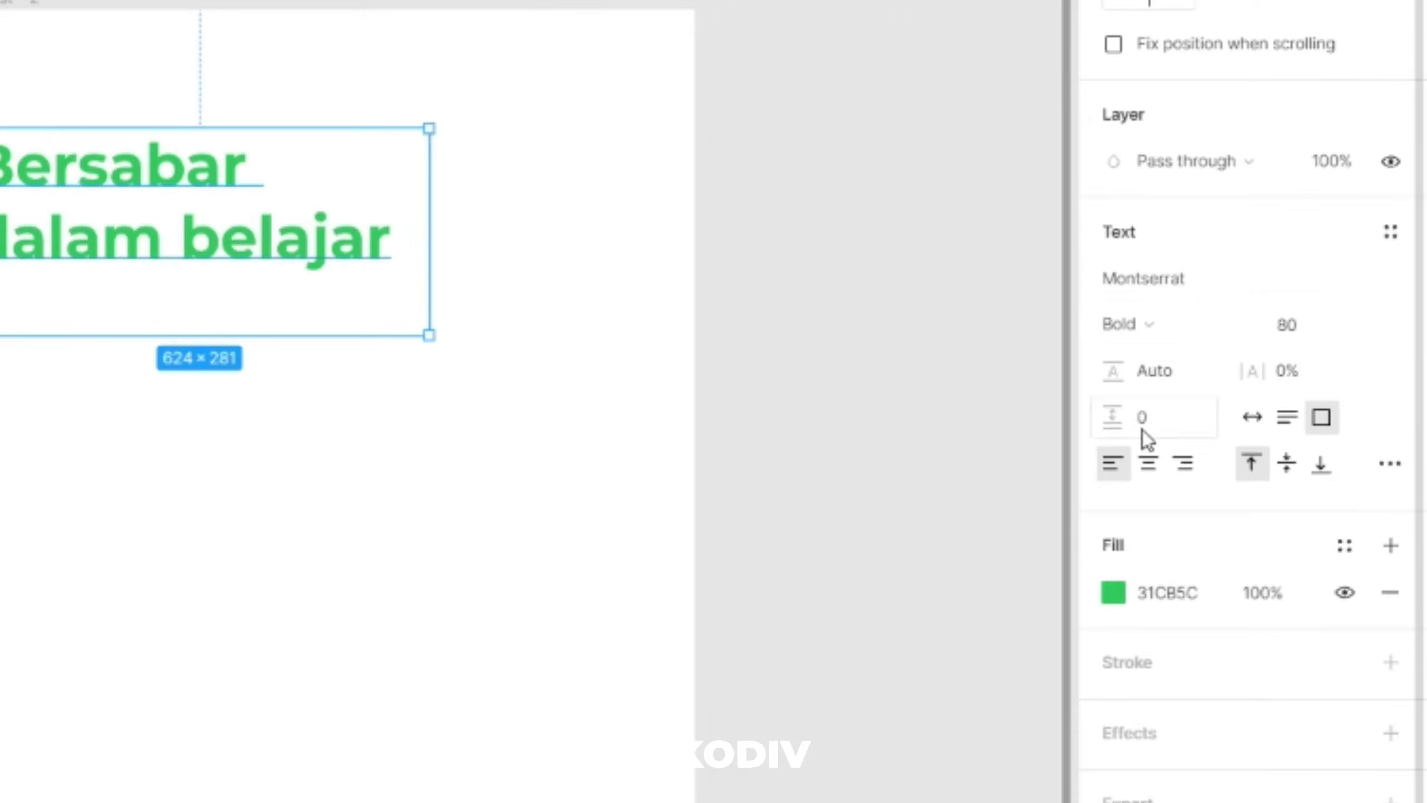
Step: Try a black outside stroke of width 1 on the text and remove it
left_click(1135, 676)
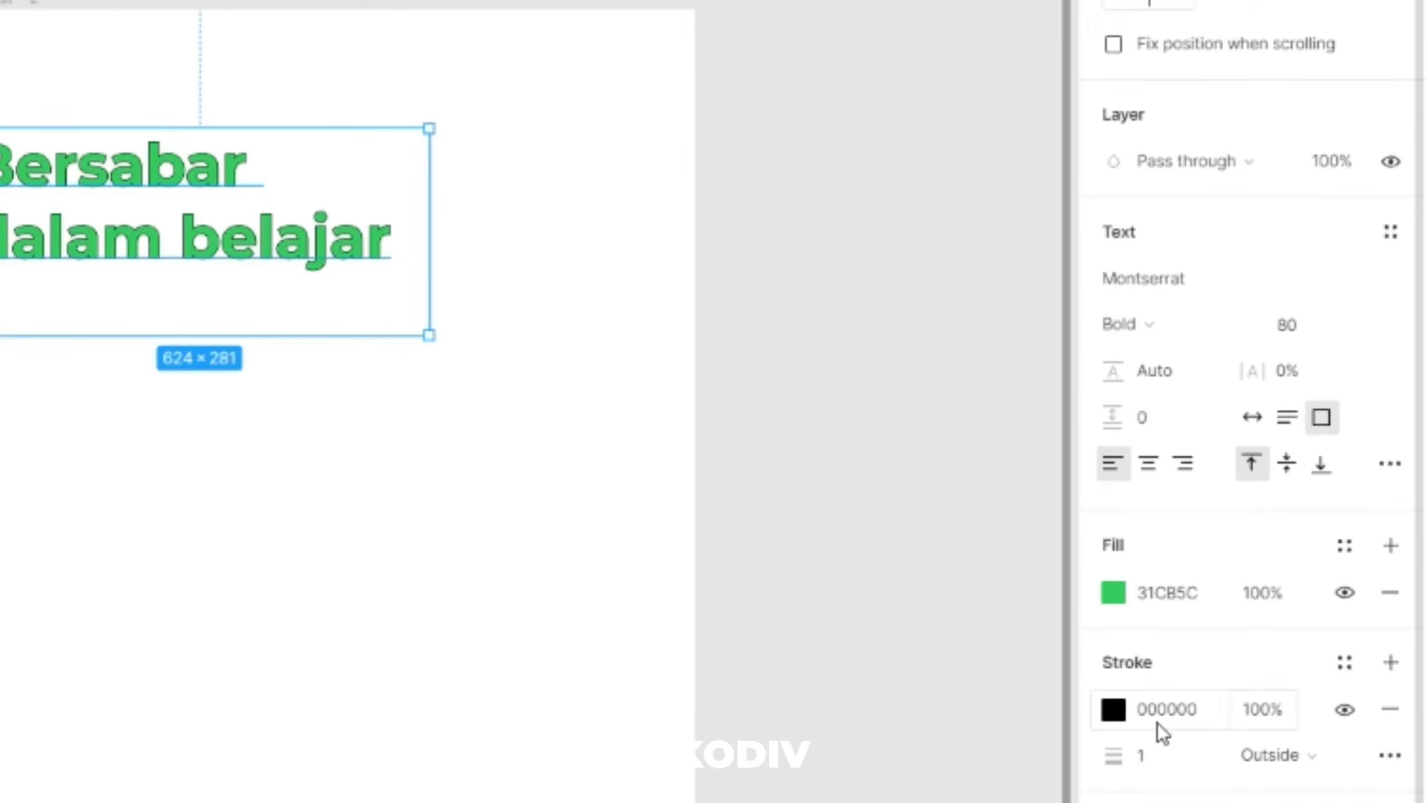
left_click(1384, 710)
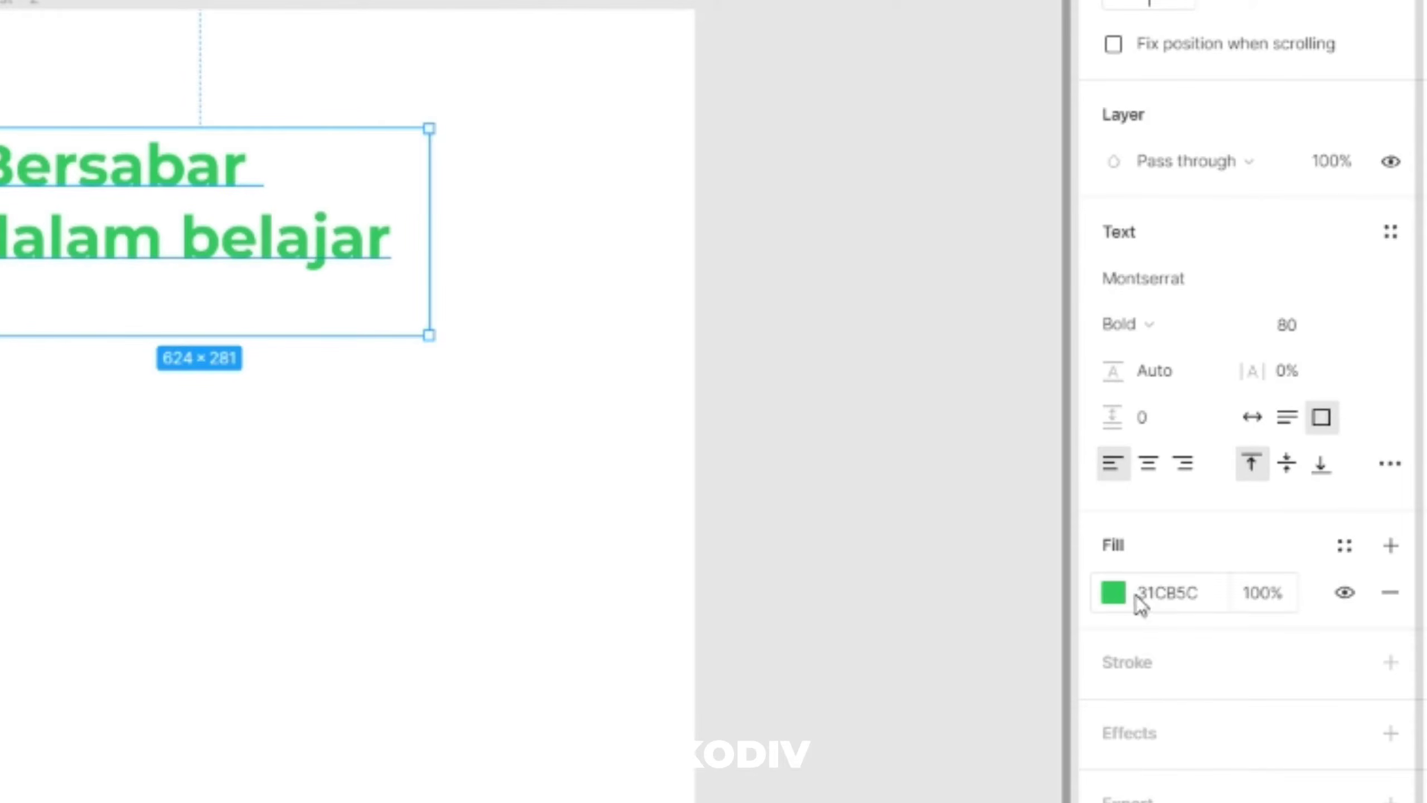
Step: Try the text's fill at 50% opacity, restore it to 100%, and deselect the text
left_click(1283, 600)
type("50")
key("Return")
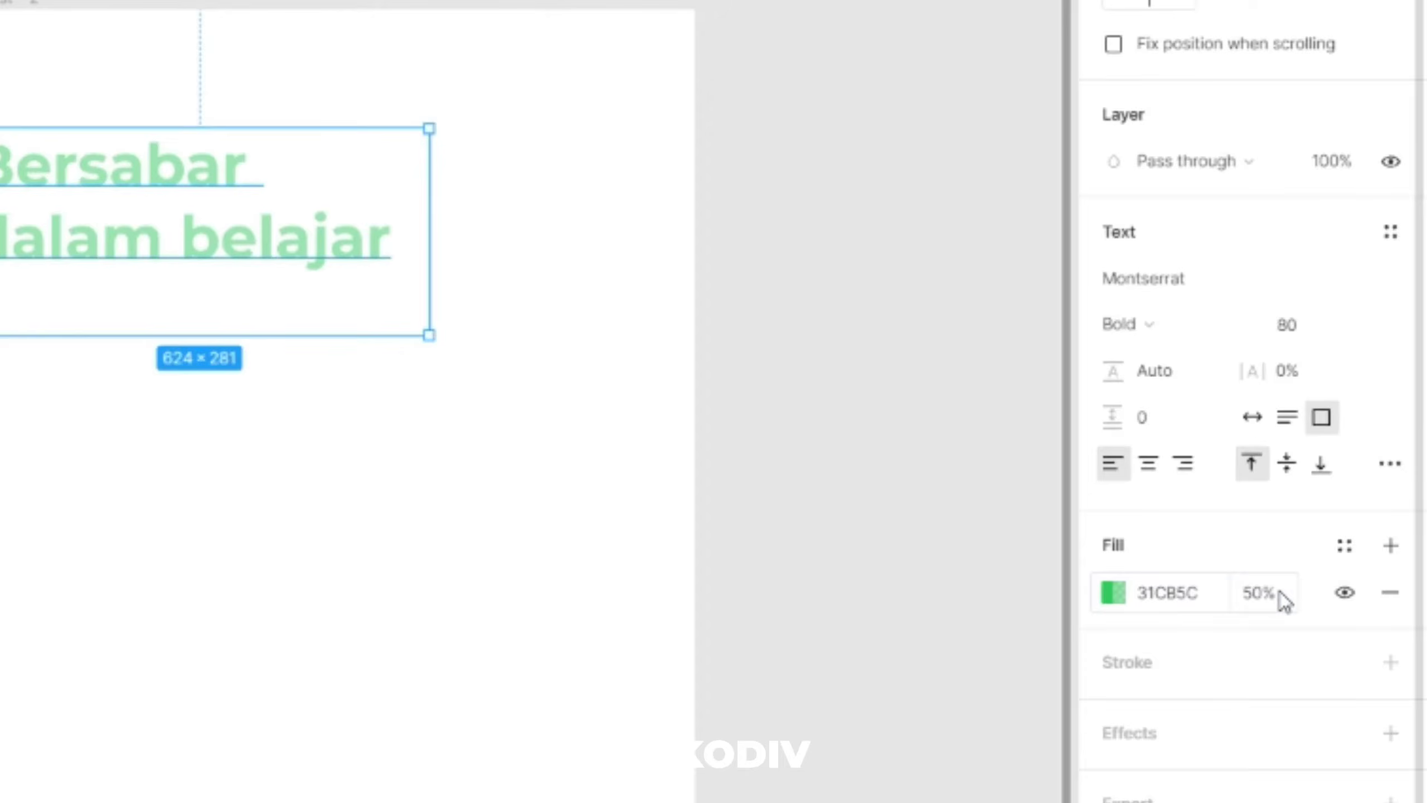
left_click(1280, 600)
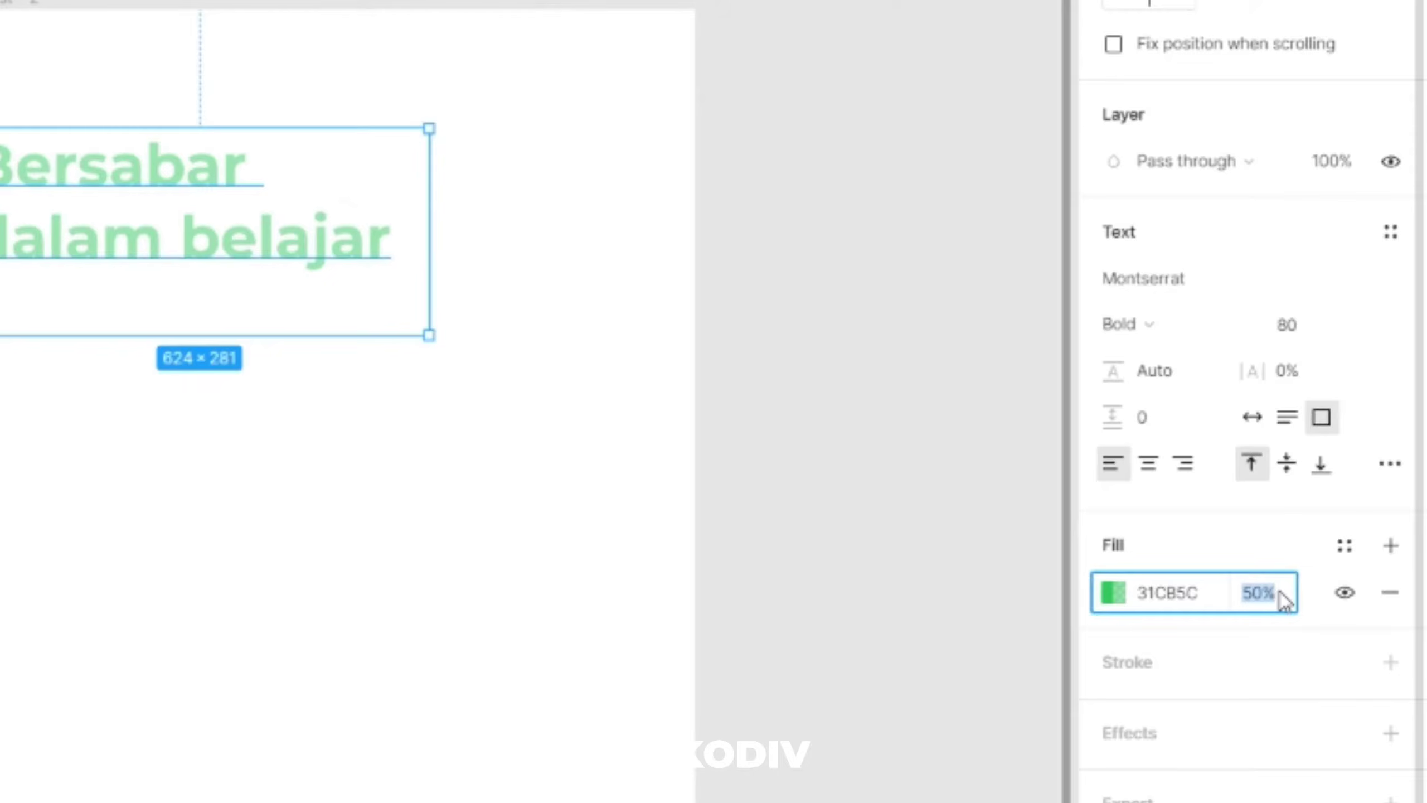
type("100")
key("Return")
left_click(511, 81)
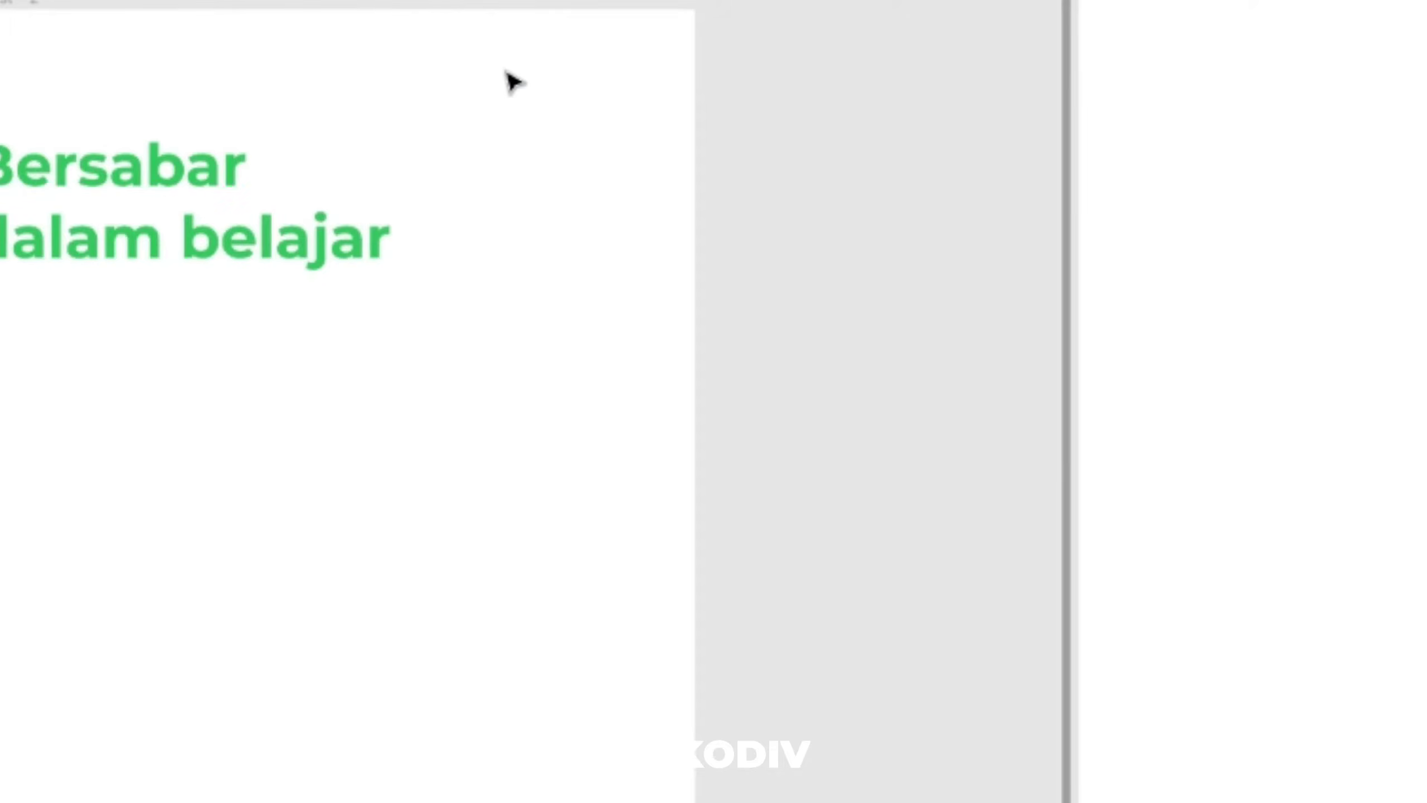
left_click(169, 198)
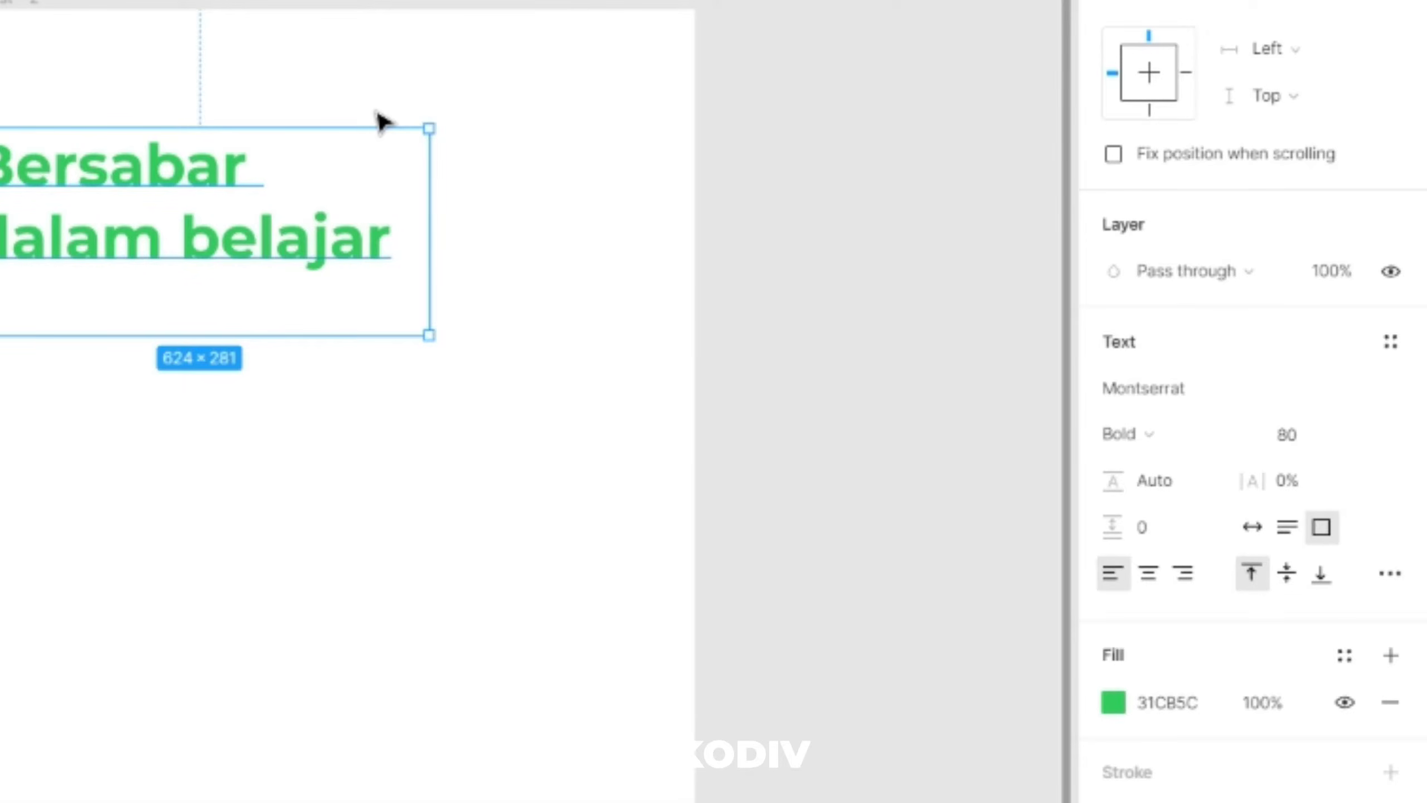
left_click(376, 114)
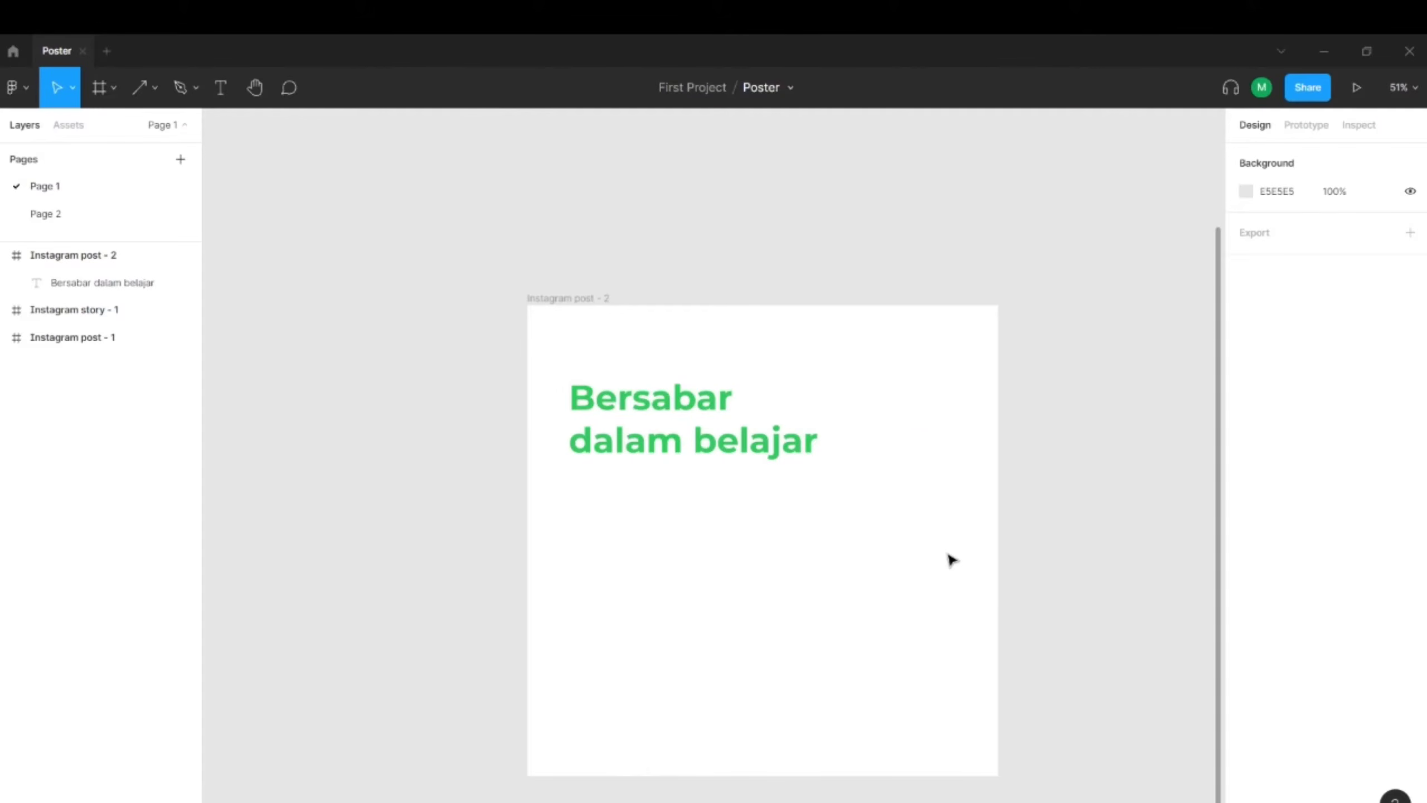
Step: Switch to the web browser, search for "Figma", and open Figma's Downloads page from the results
left_click(629, 800)
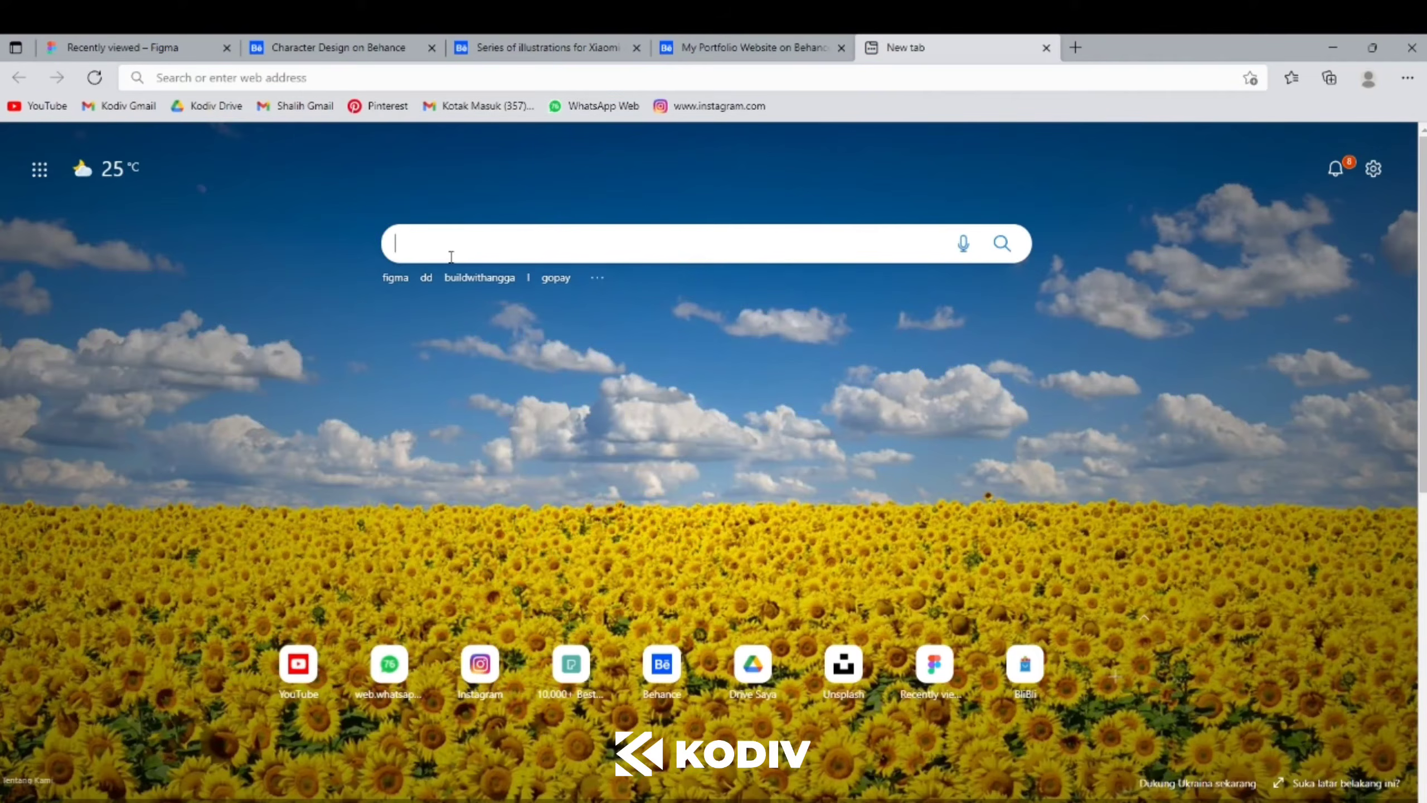
type("Figma")
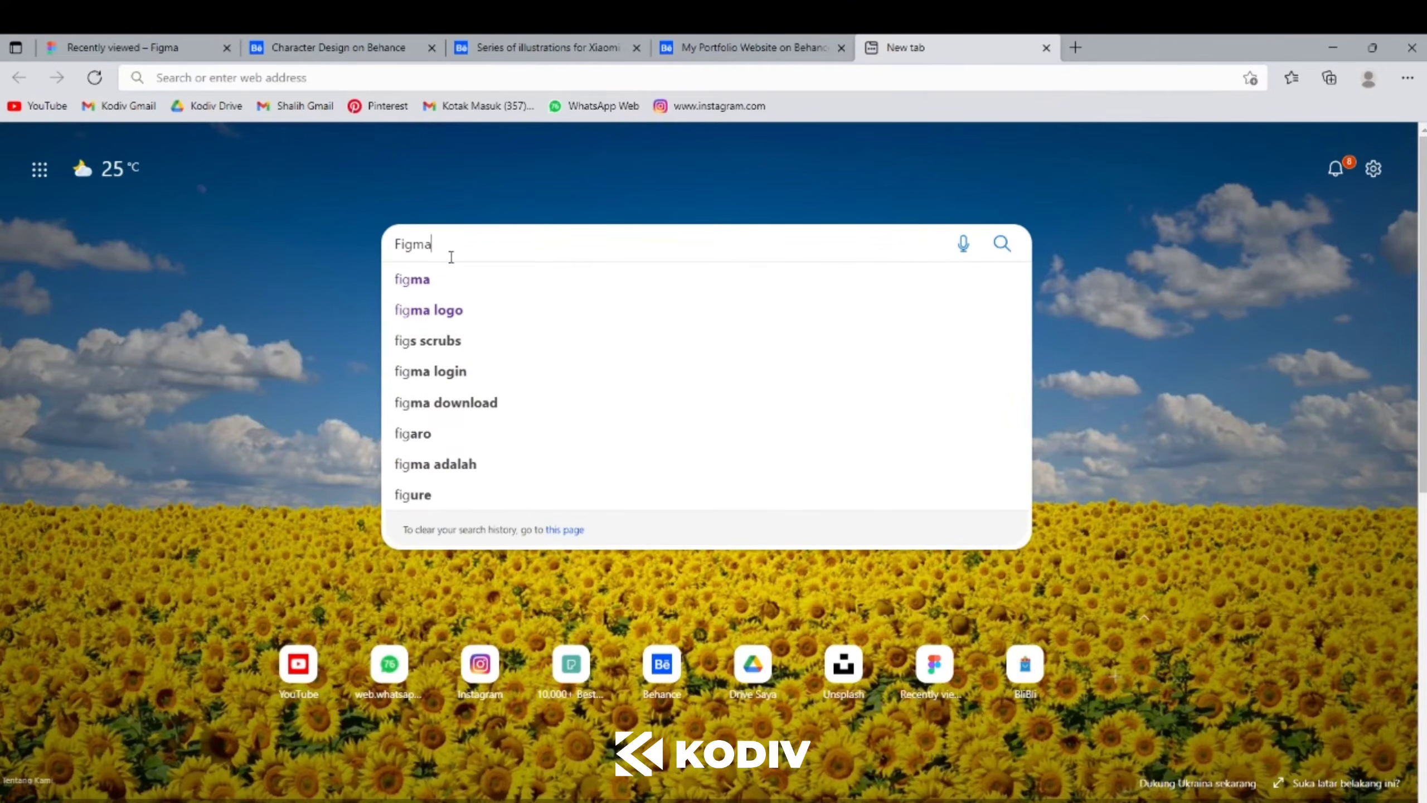
key("Return")
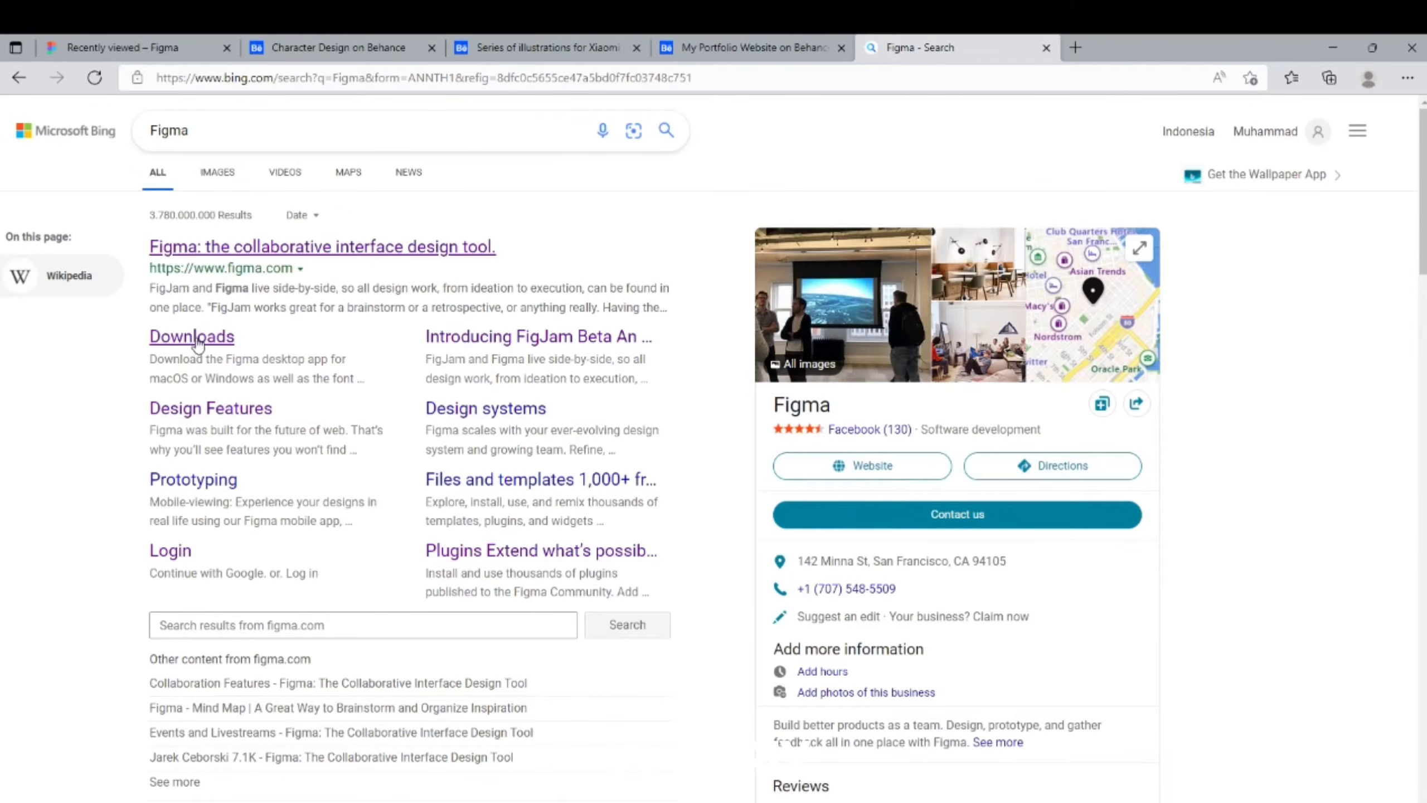
left_click(198, 343)
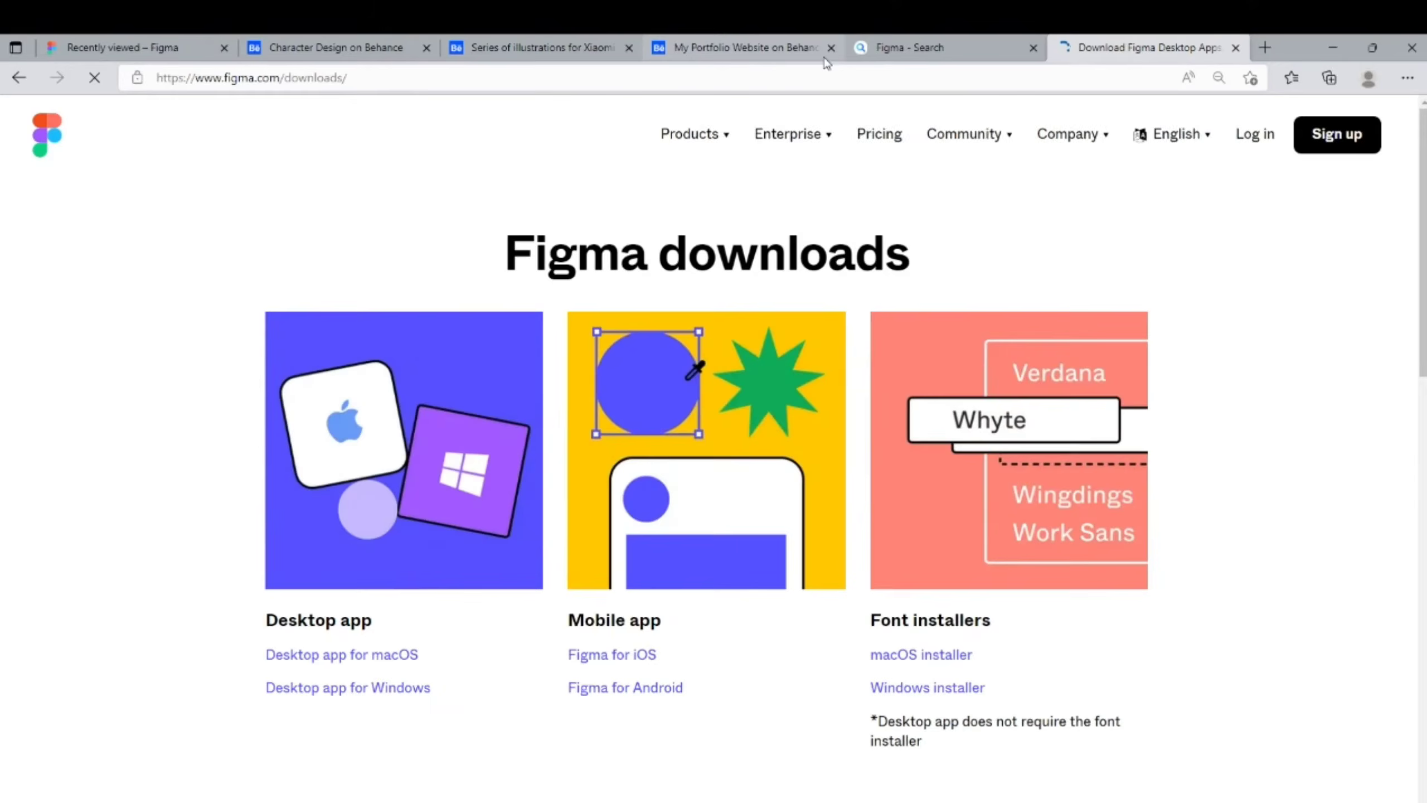
Step: Download the Windows font installer from the Figma downloads page and run InstallFigmaAgent (2).exe
scroll(1094, 339, "down", 3)
scroll(1133, 338, "up", 2)
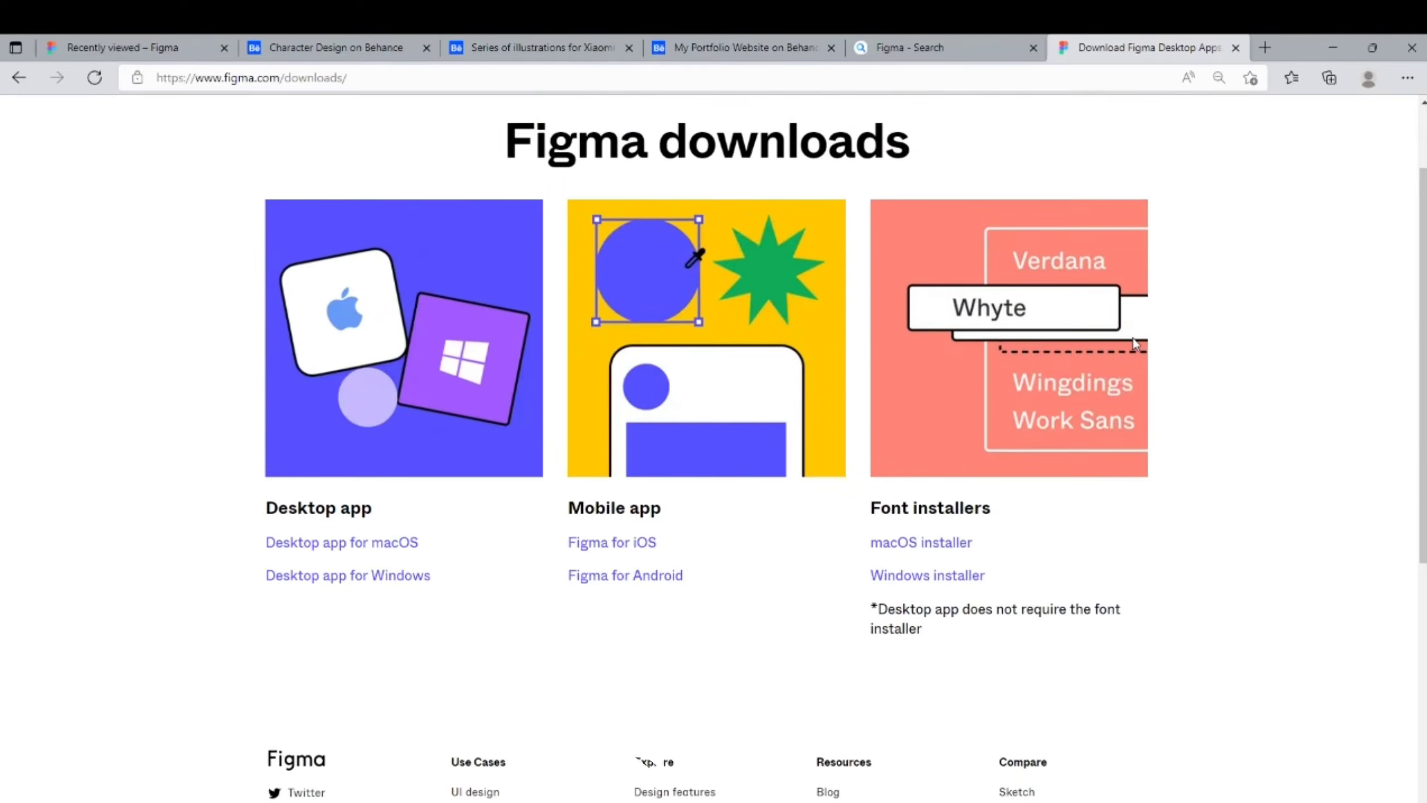
scroll(1132, 338, "up", 2)
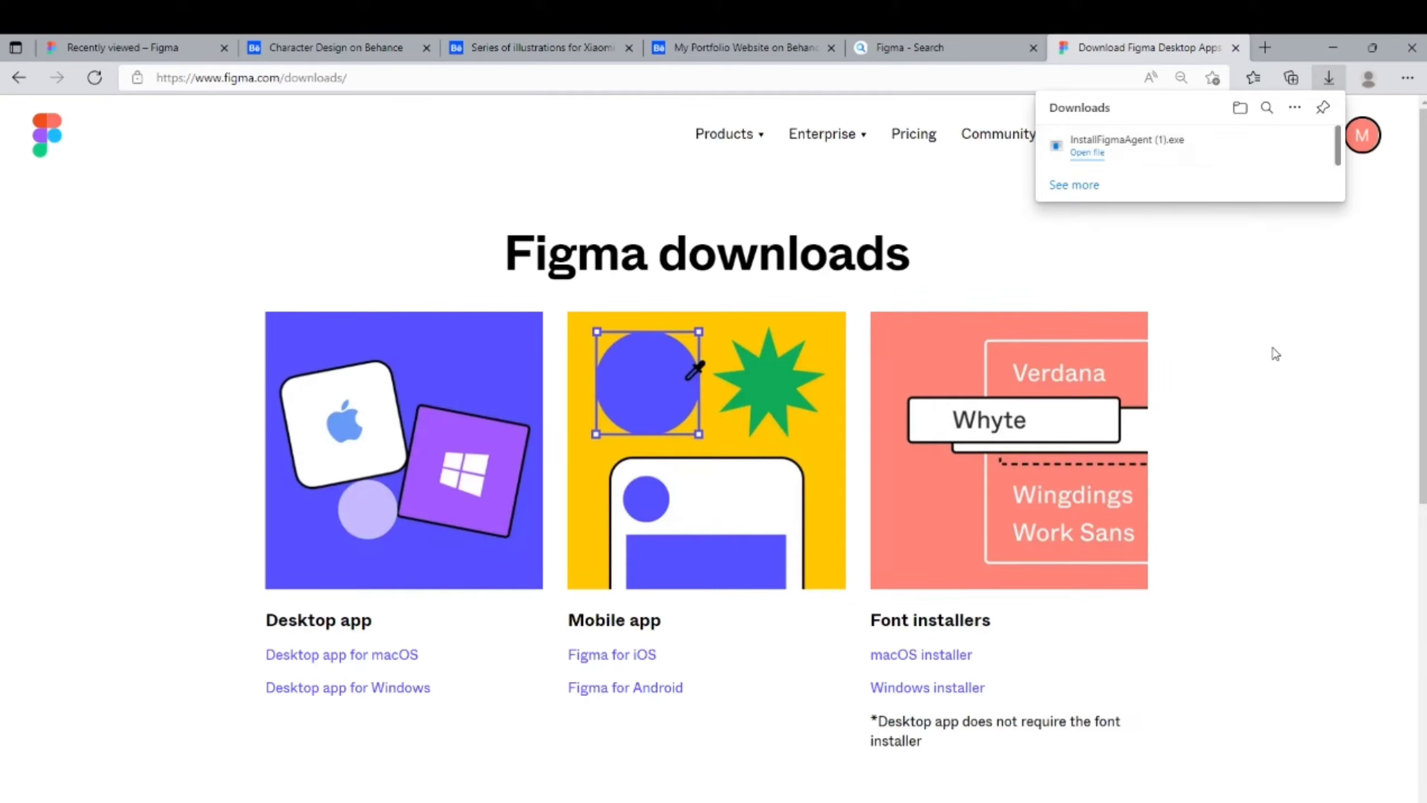
left_click(1274, 358)
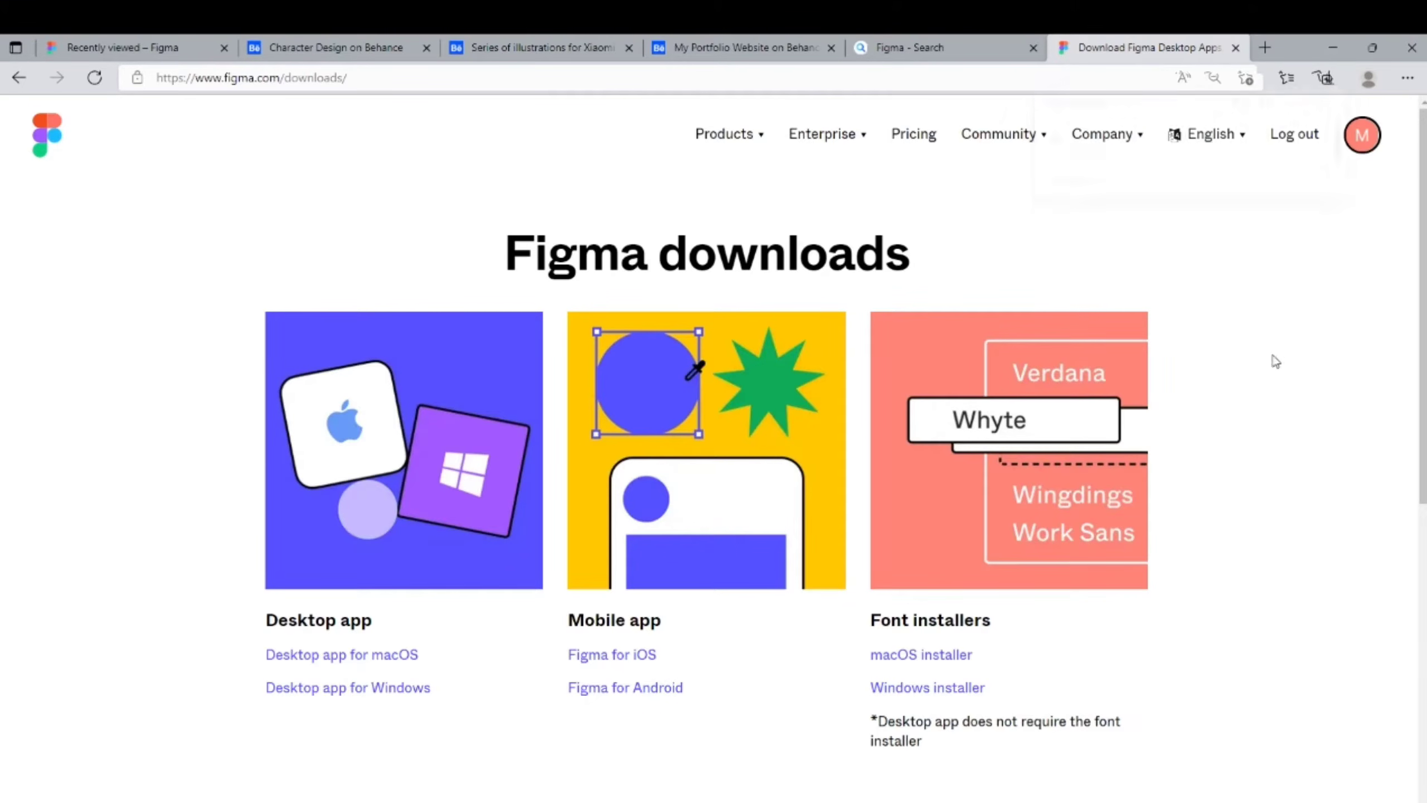
left_click(913, 692)
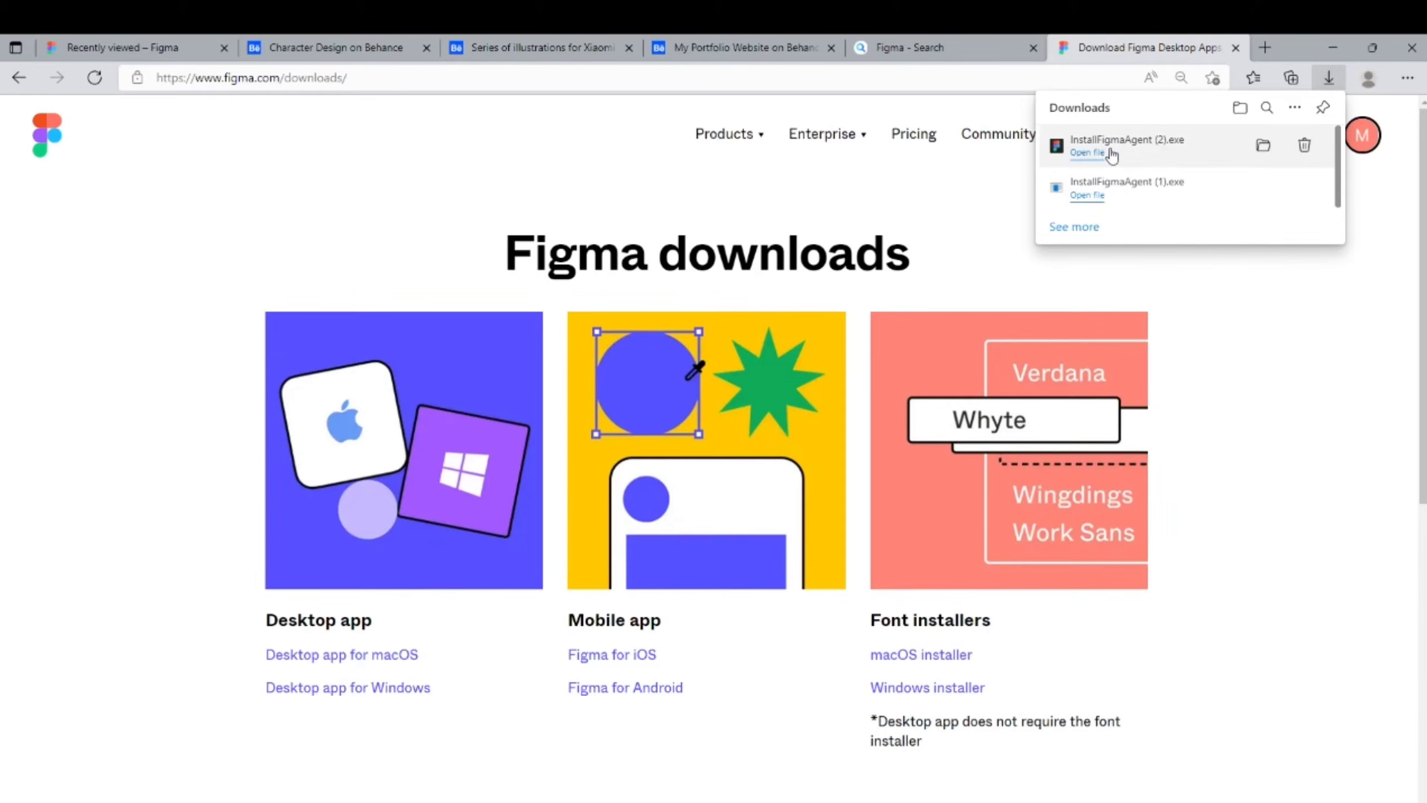
left_click(1084, 150)
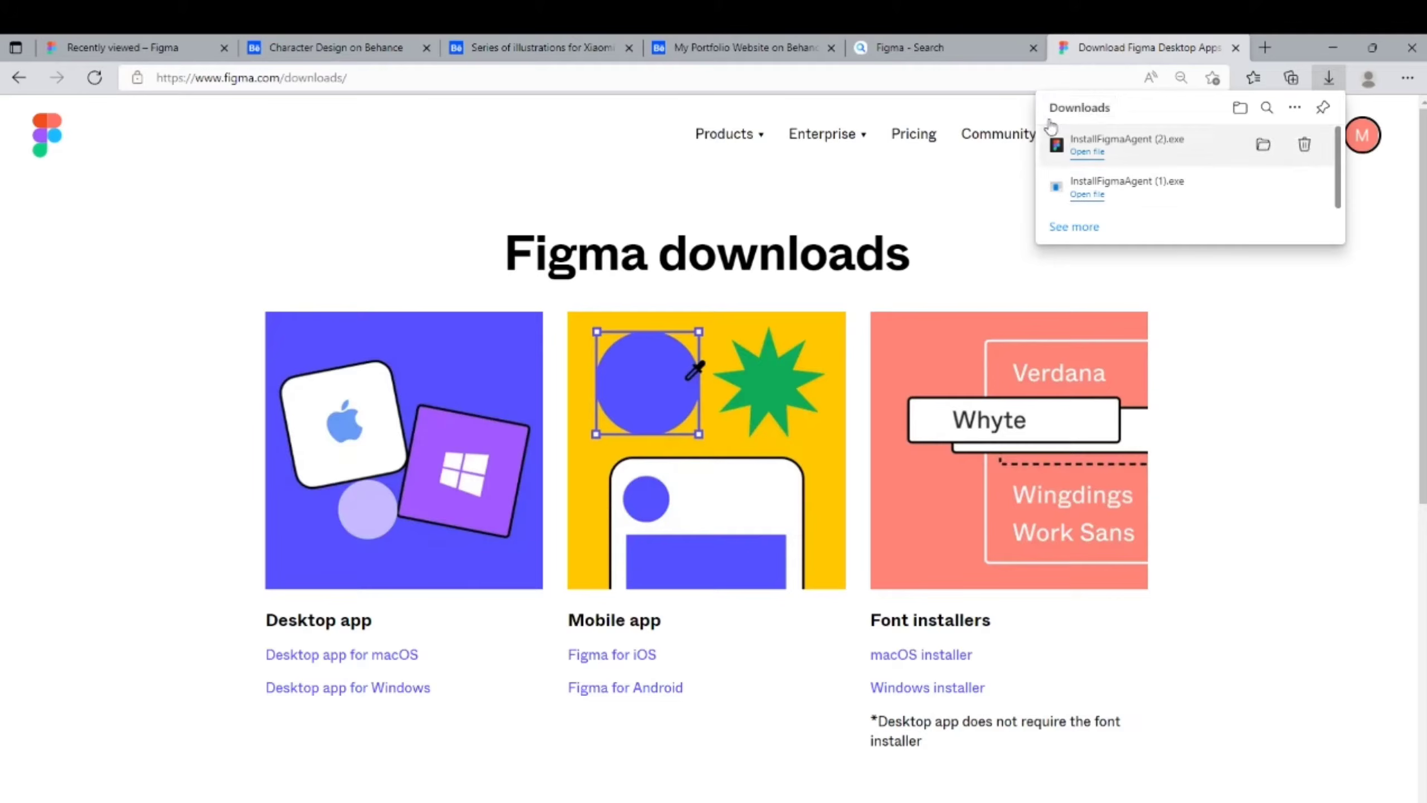
Step: Return to the page with the Figma search results and select its web address for replacement
left_click(921, 48)
left_click(916, 78)
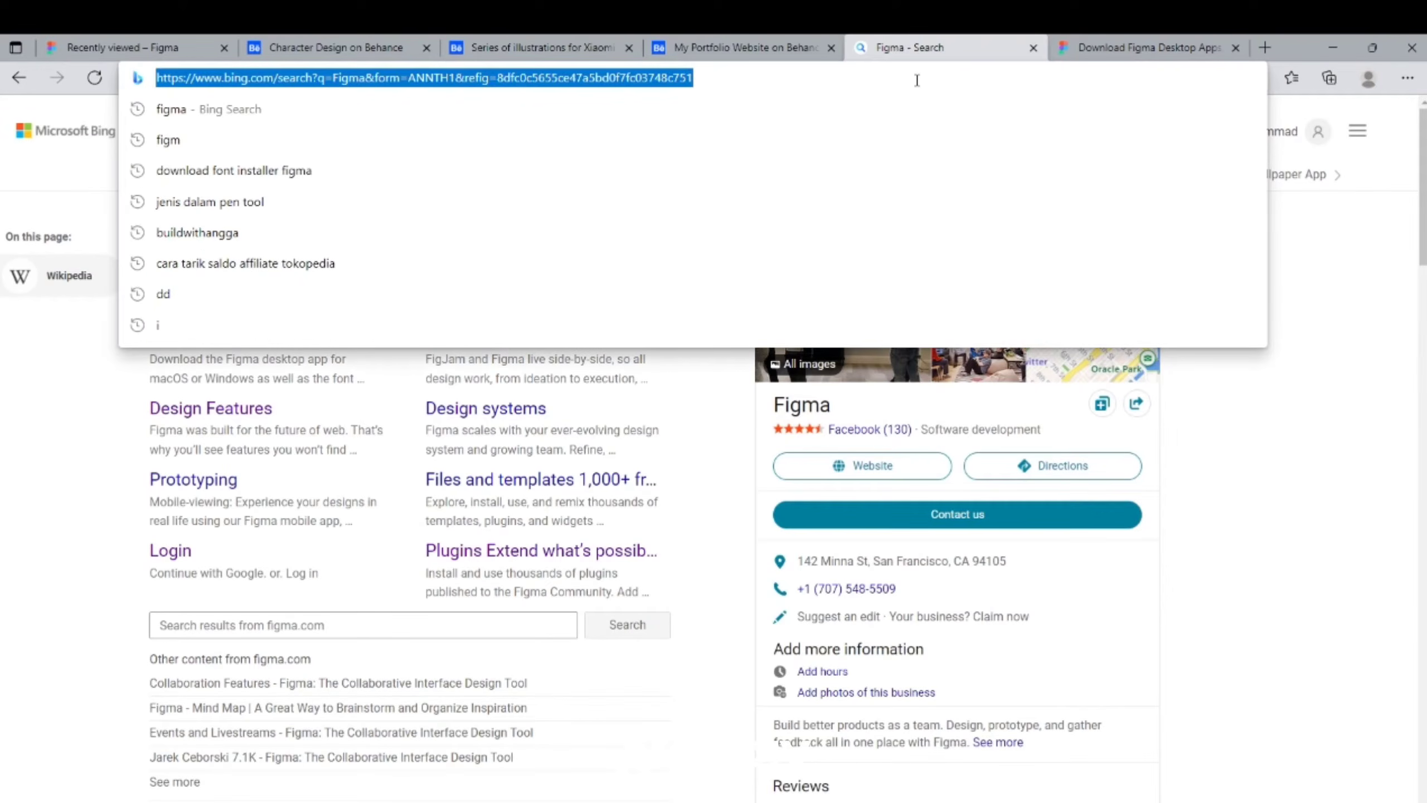
type("Pixel")
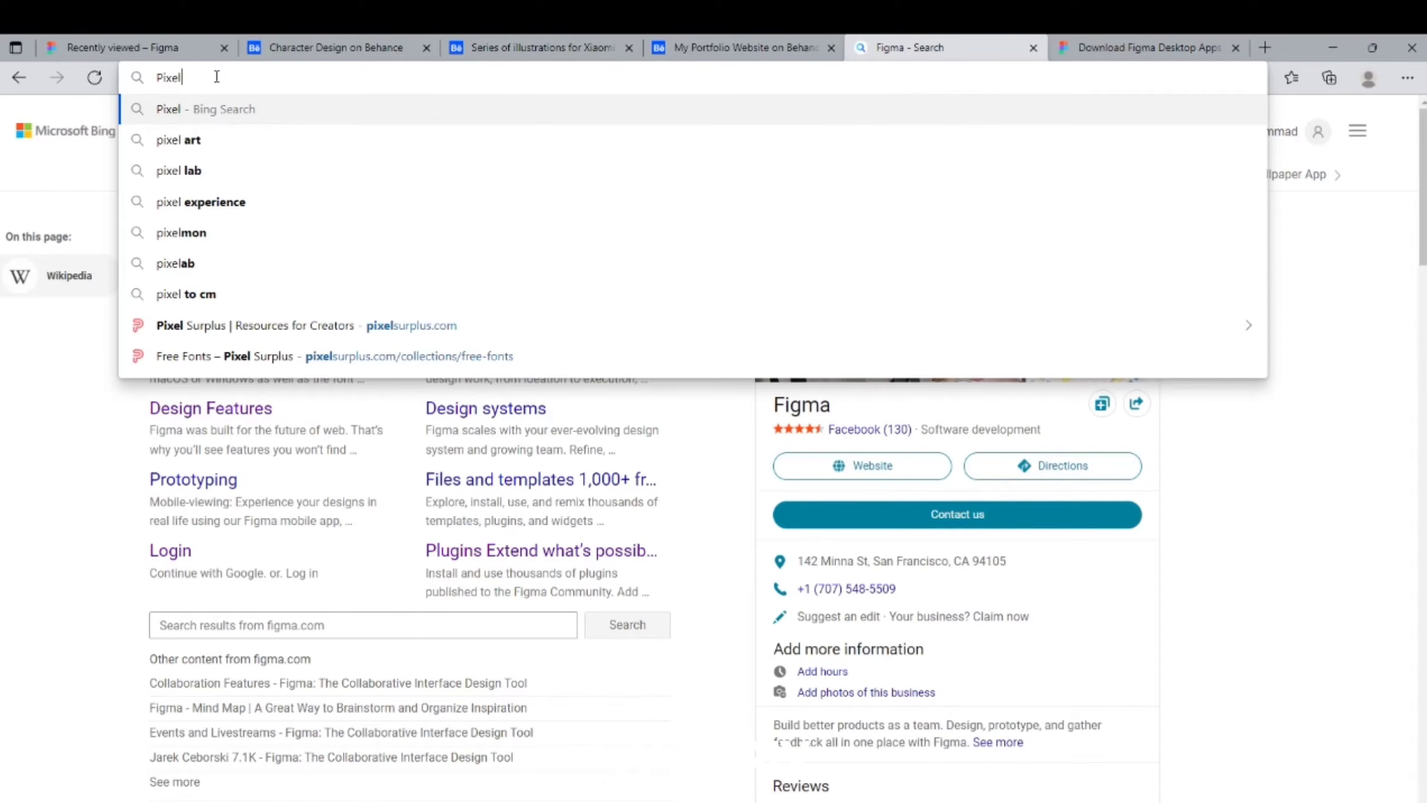
left_click_drag(216, 77, 122, 78)
type("F")
key("BackSpace")
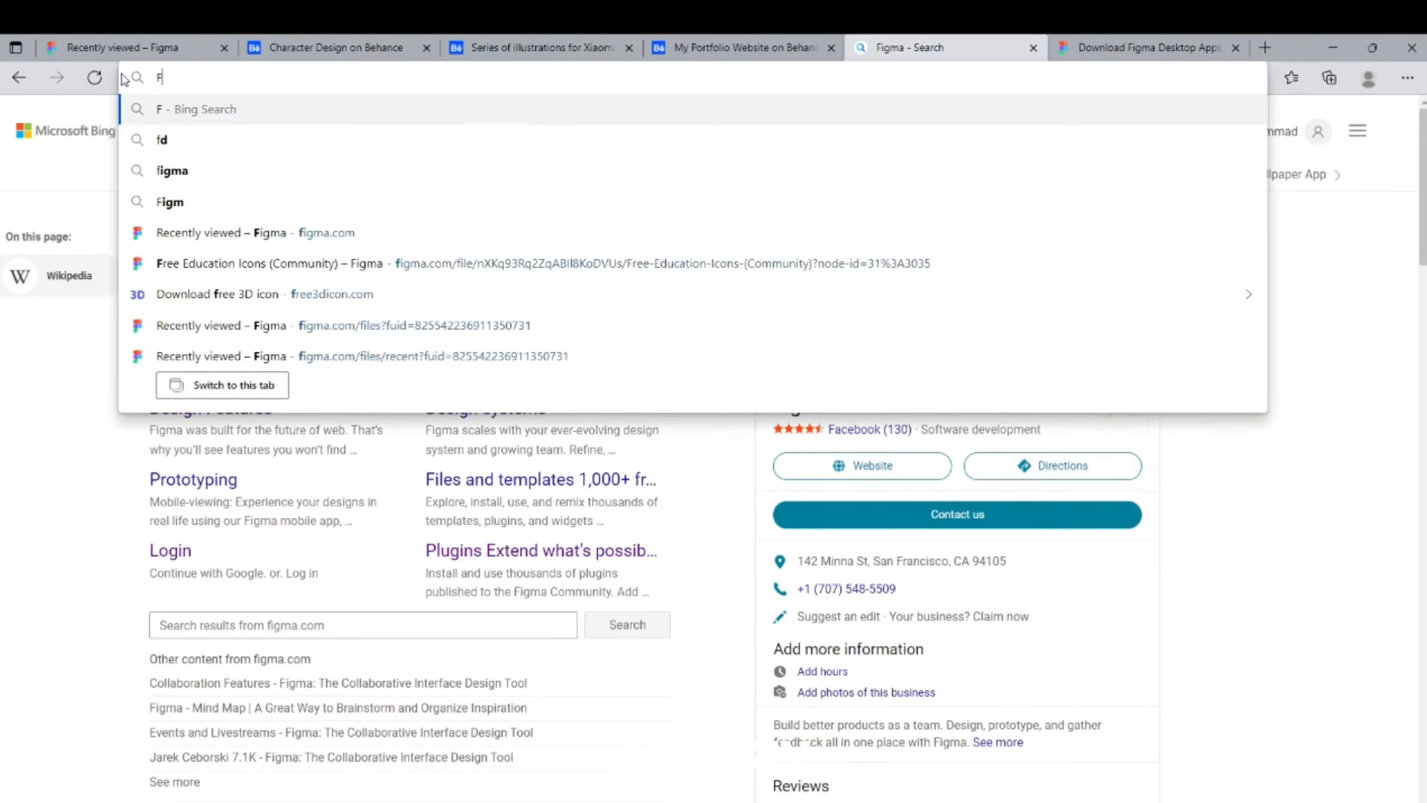
key("BackSpace")
Step: Search the web for "dafont", open the DaFont website, and close the search results page
type("dafont")
key("Return")
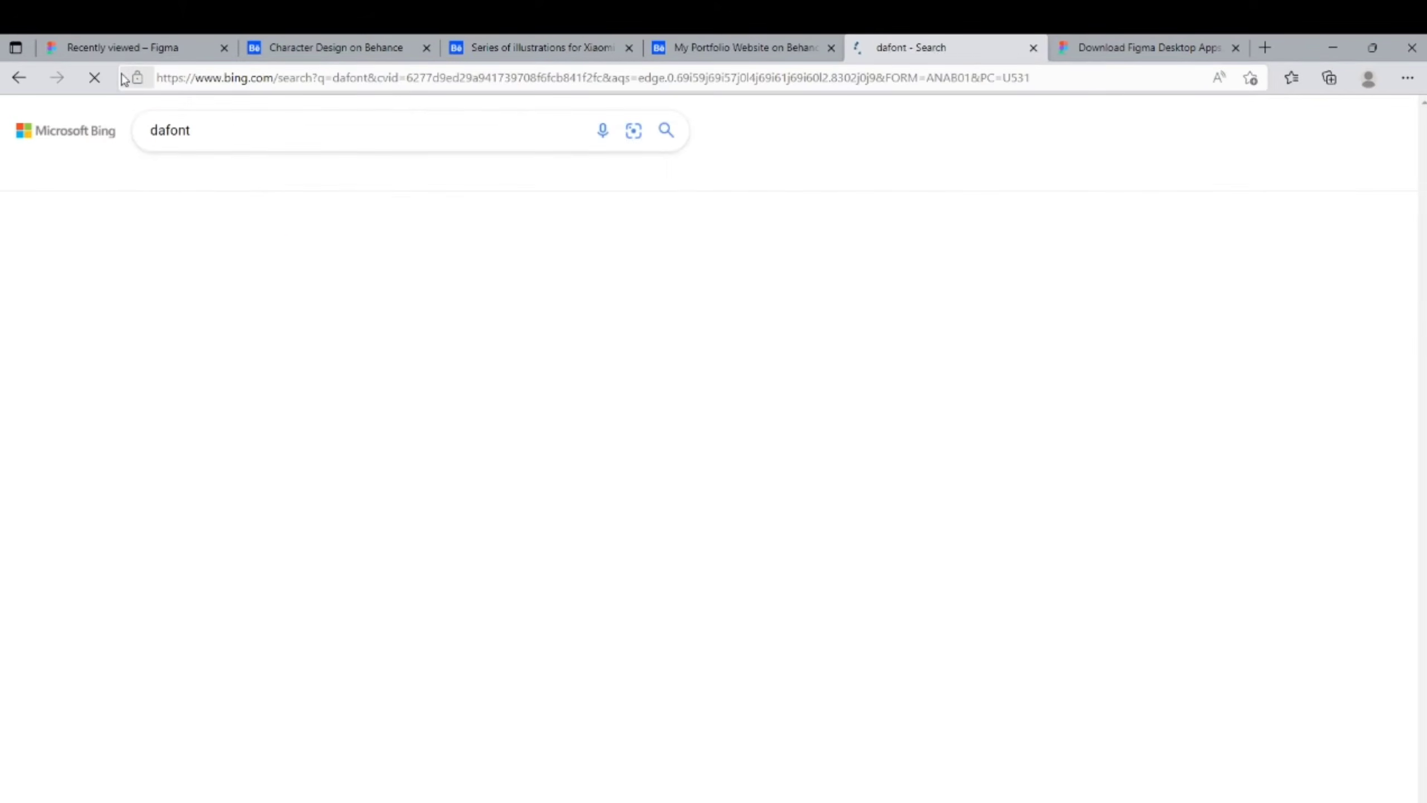
left_click(348, 250)
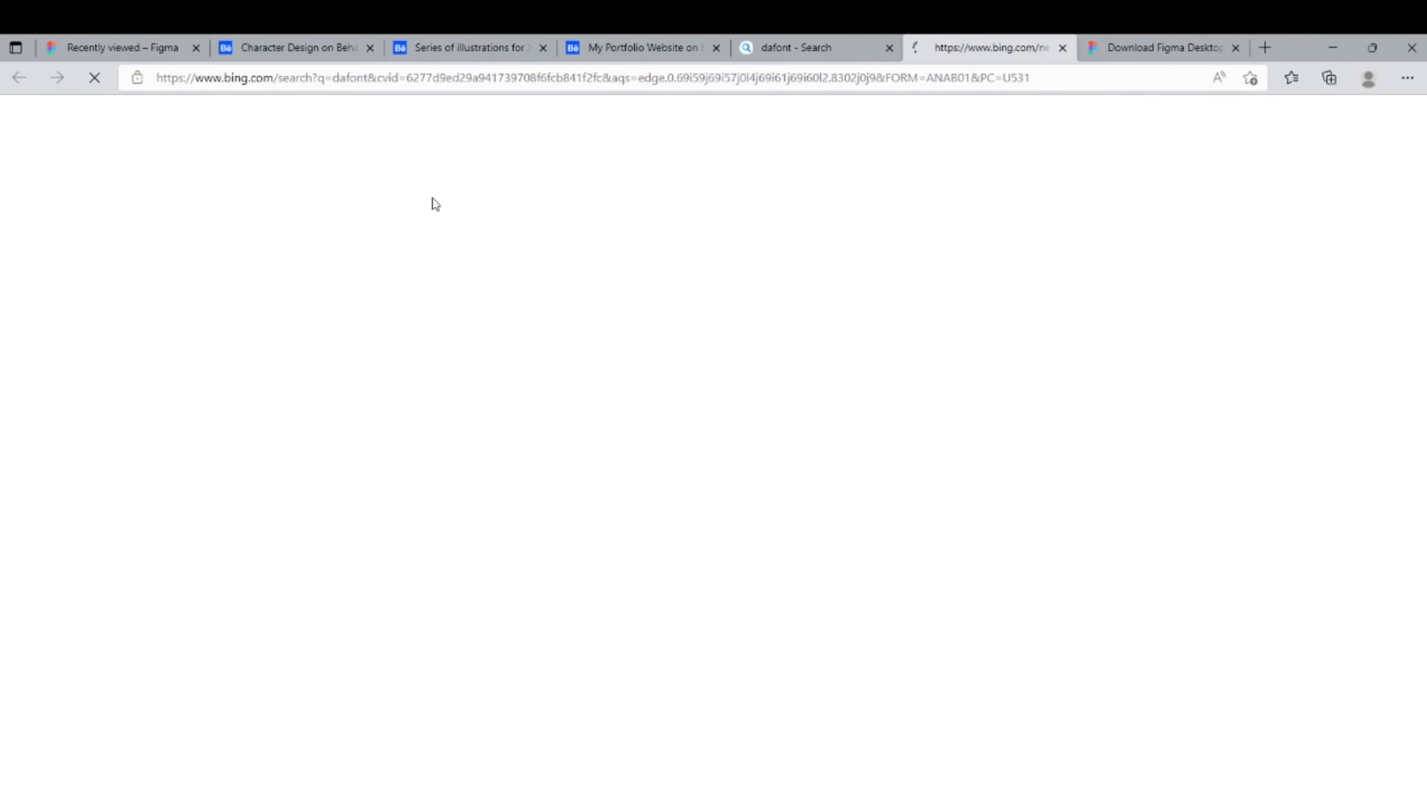
left_click(889, 48)
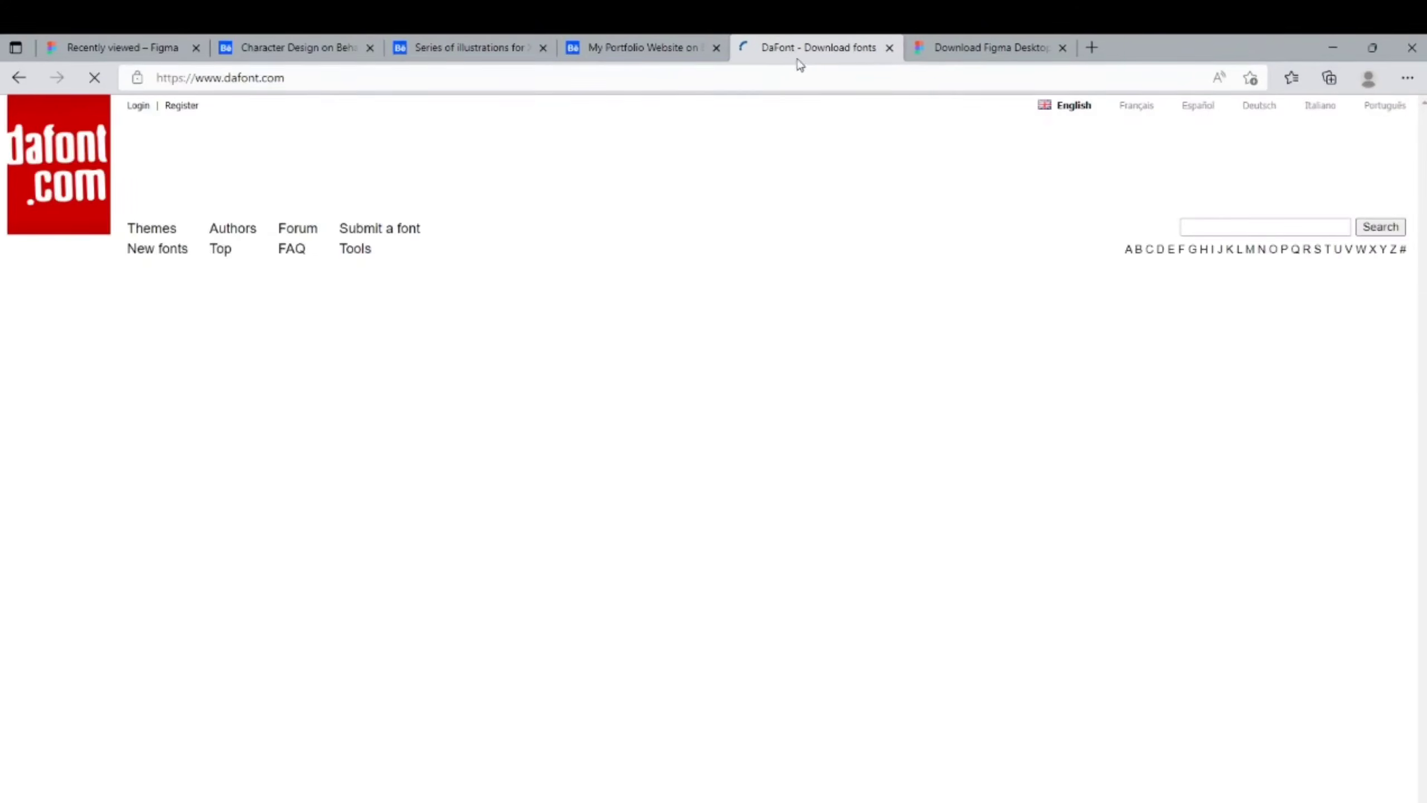
Step: Download the Blah! font from DaFont's recently added fonts and open the blah_2.zip archive
scroll(601, 287, "down", 5)
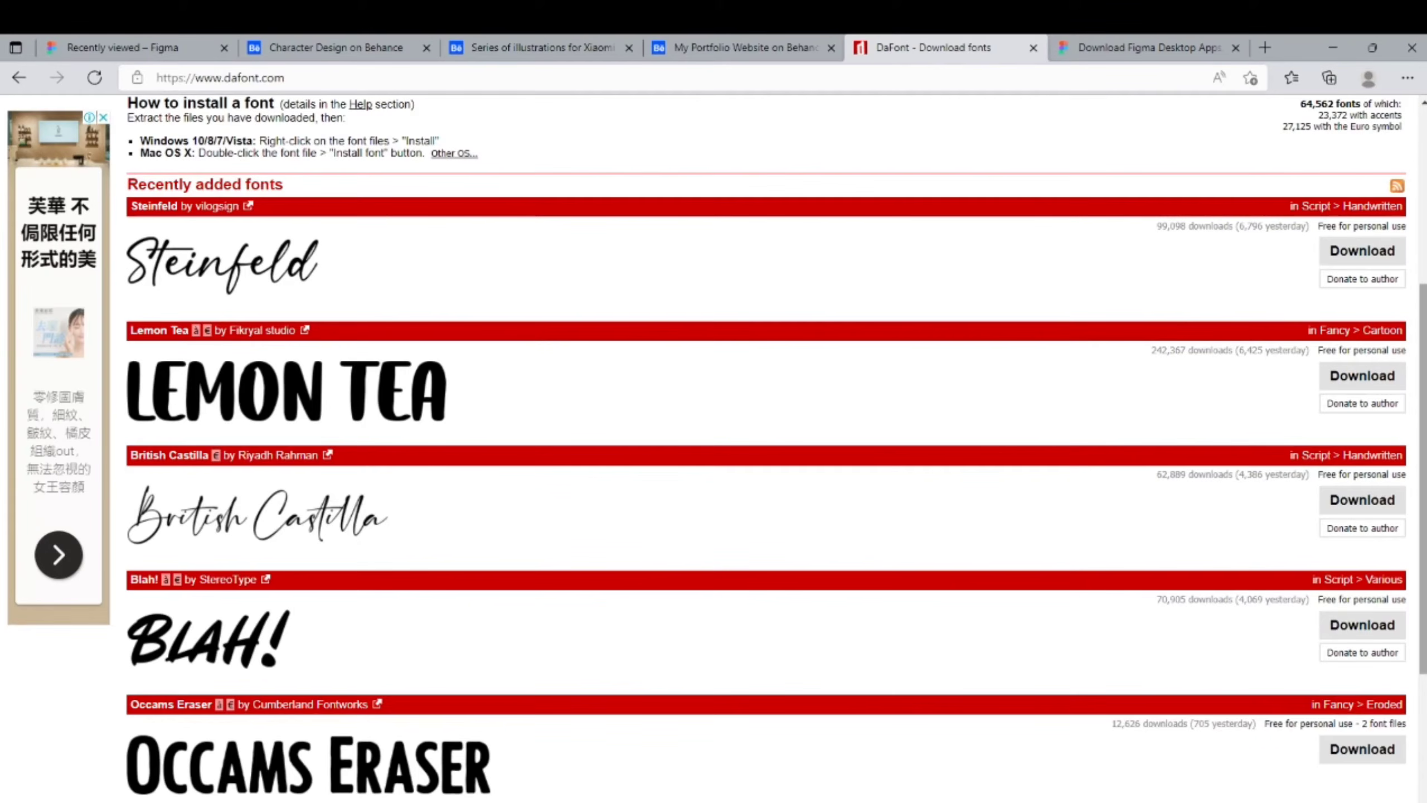
left_click_drag(1423, 301, 1423, 416)
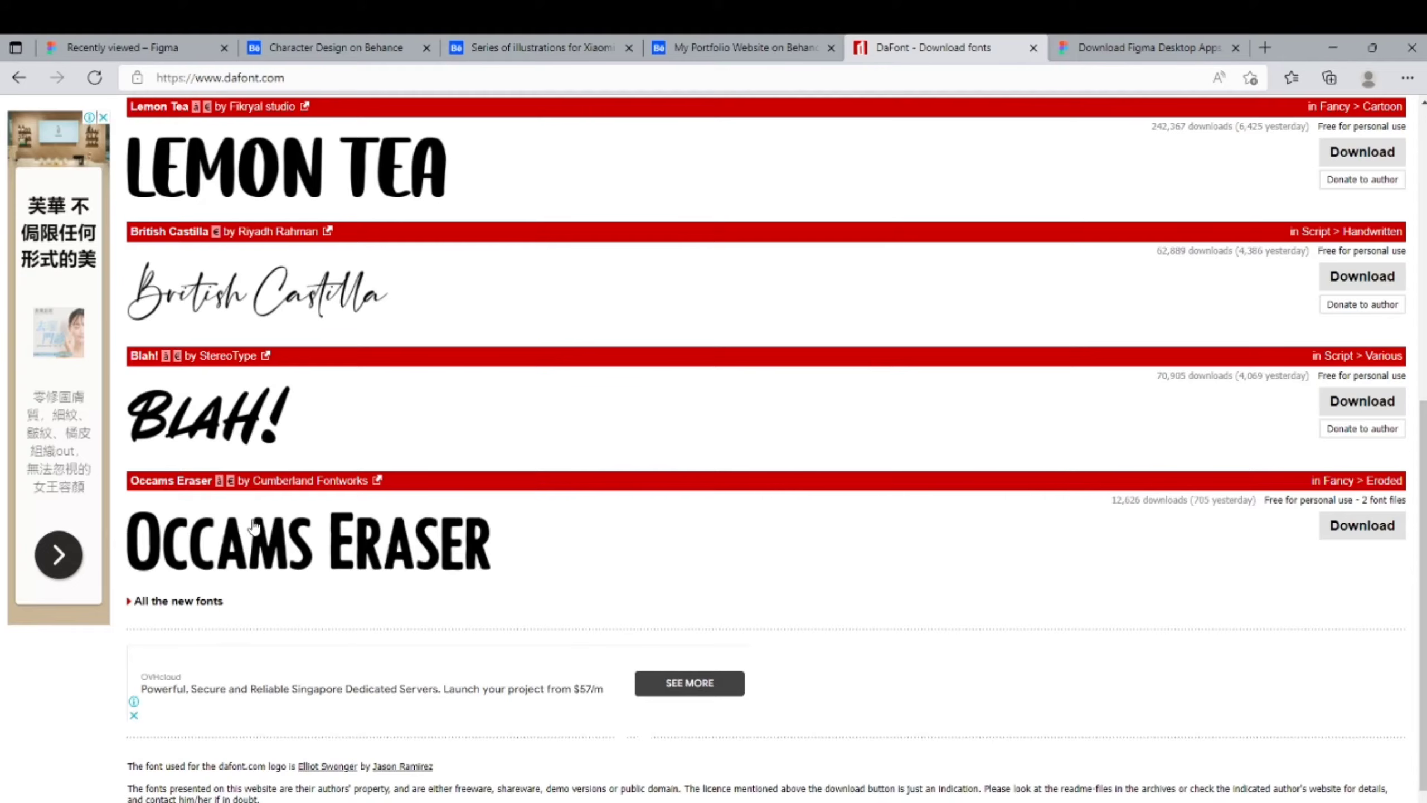
scroll(315, 462, "up", 2)
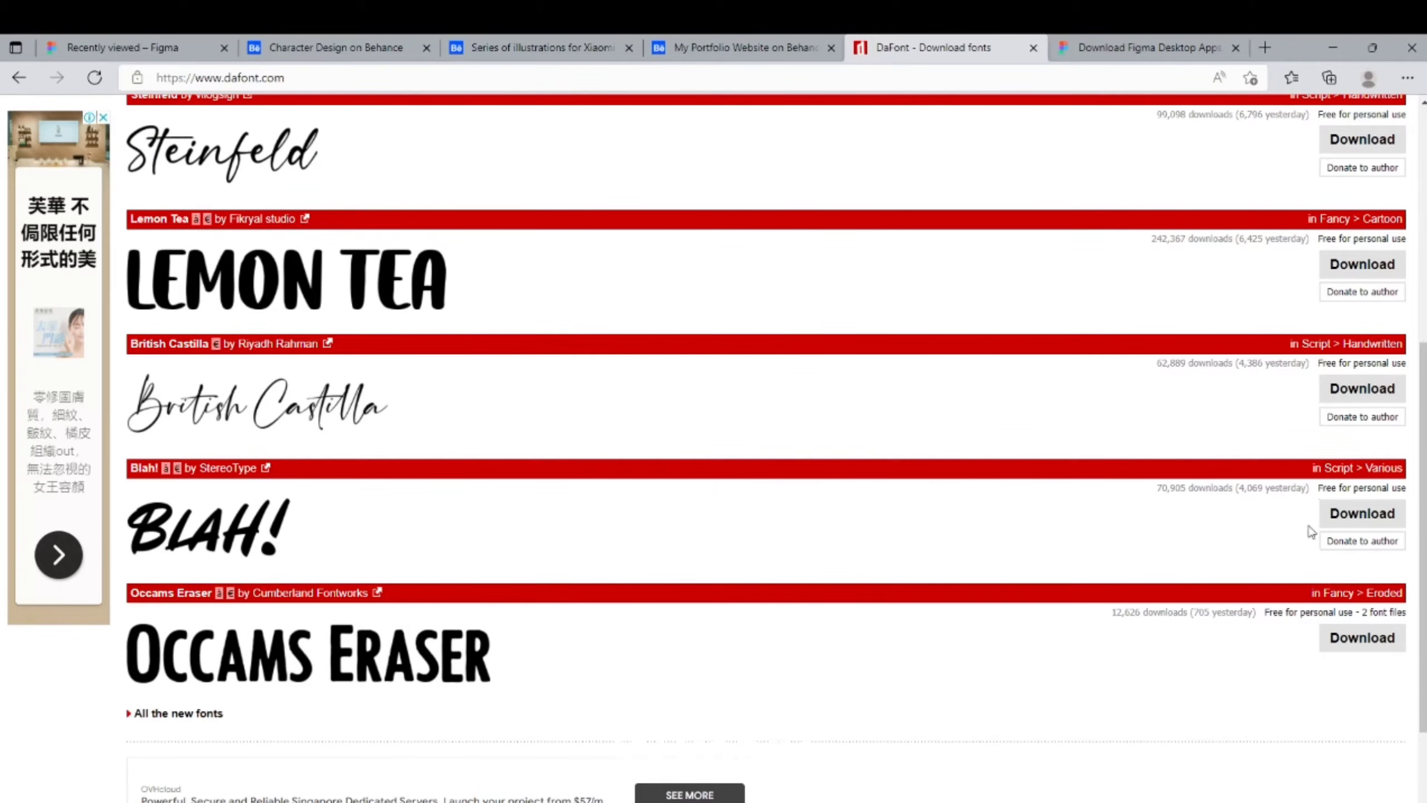
left_click(1360, 521)
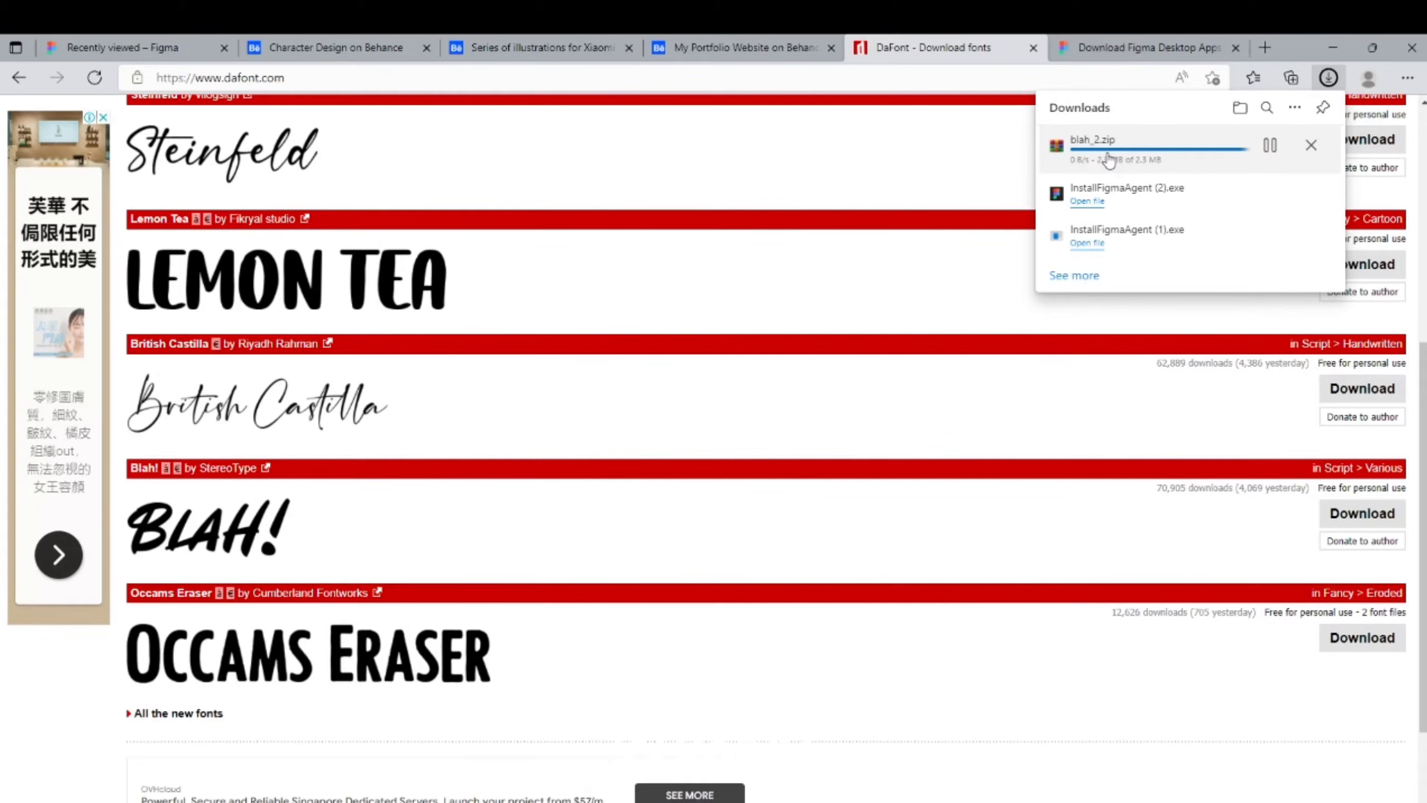
left_click(1115, 147)
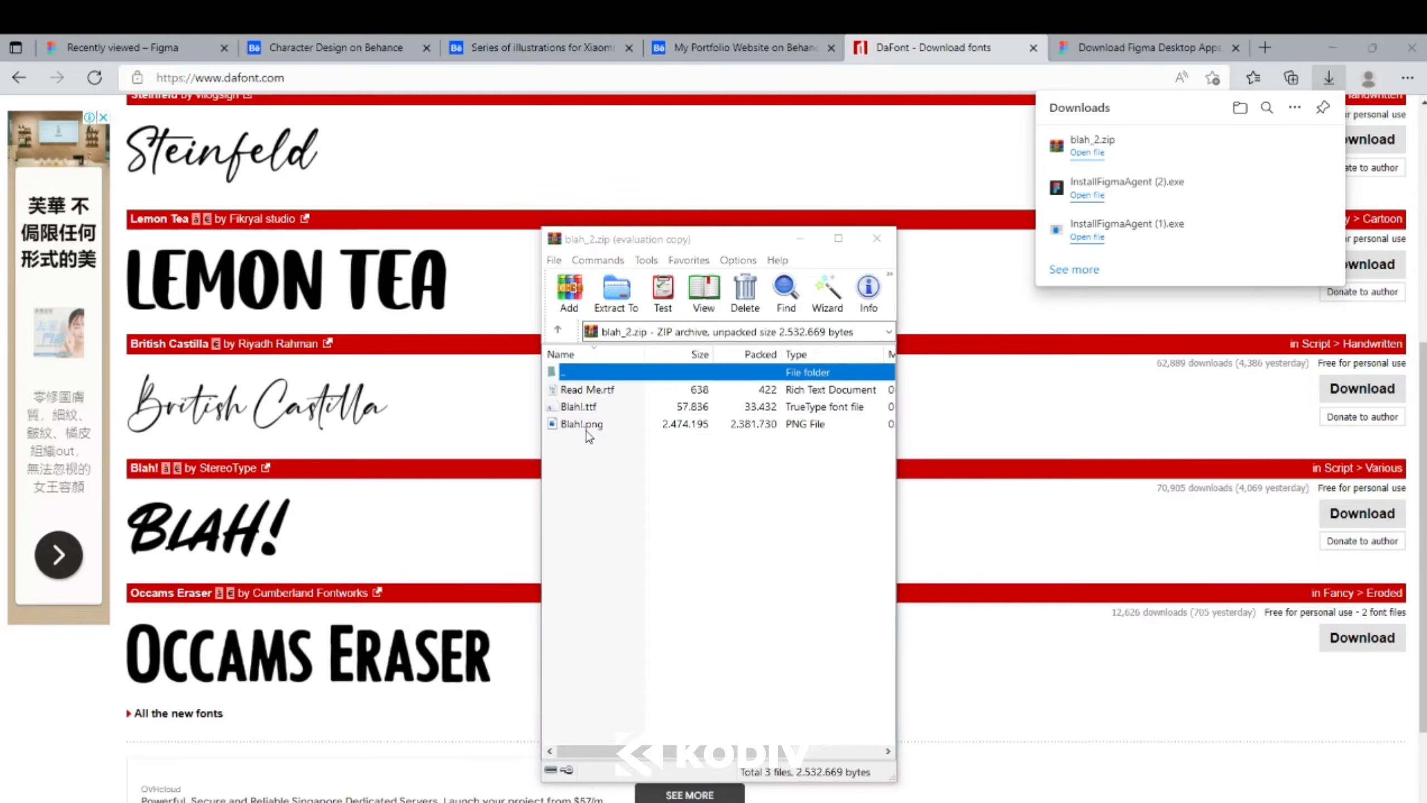
Step: Switch to the Figma poster file and try to set the "Bersabar dalam belajar" text's font to Blah!
left_click(203, 48)
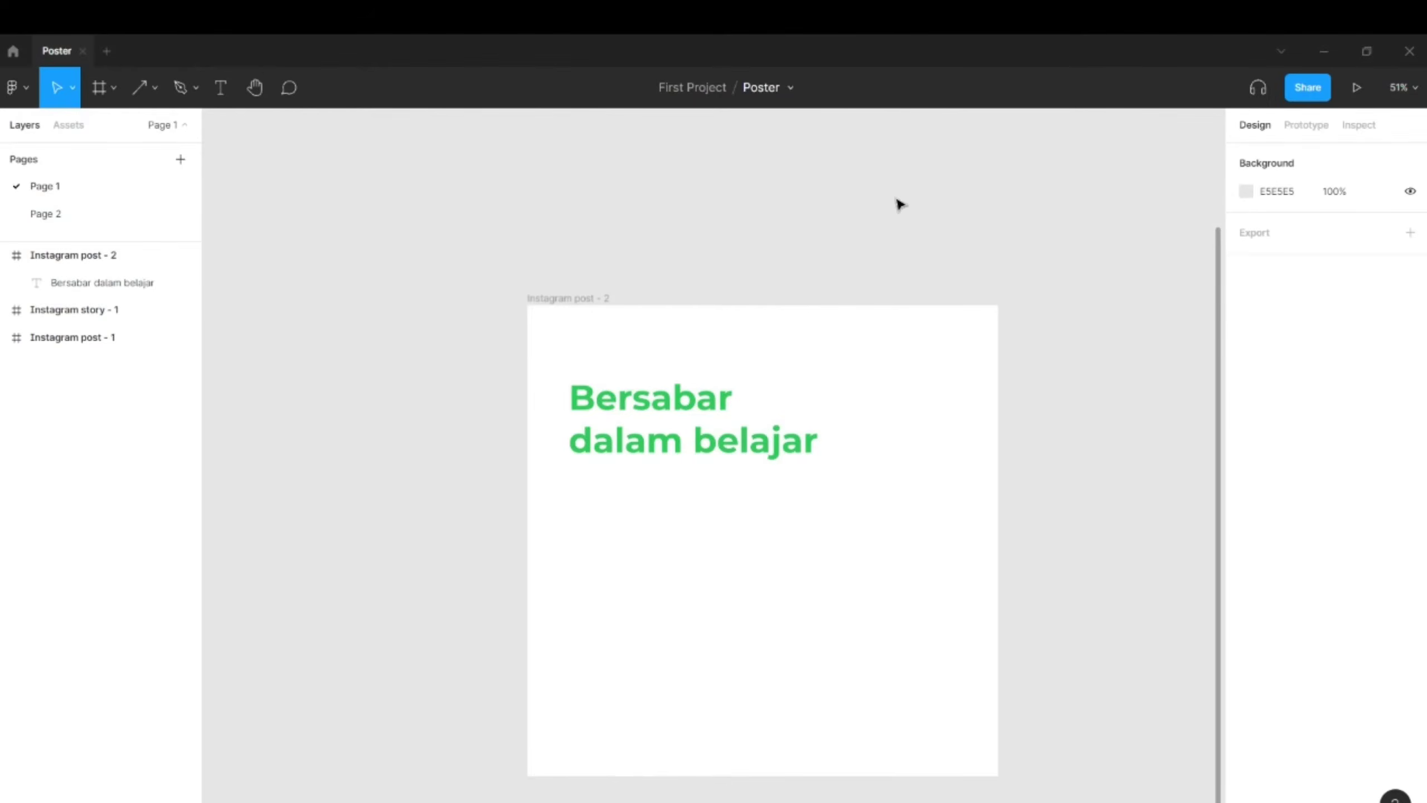
left_click(713, 446)
left_click(1320, 529)
type("Blah")
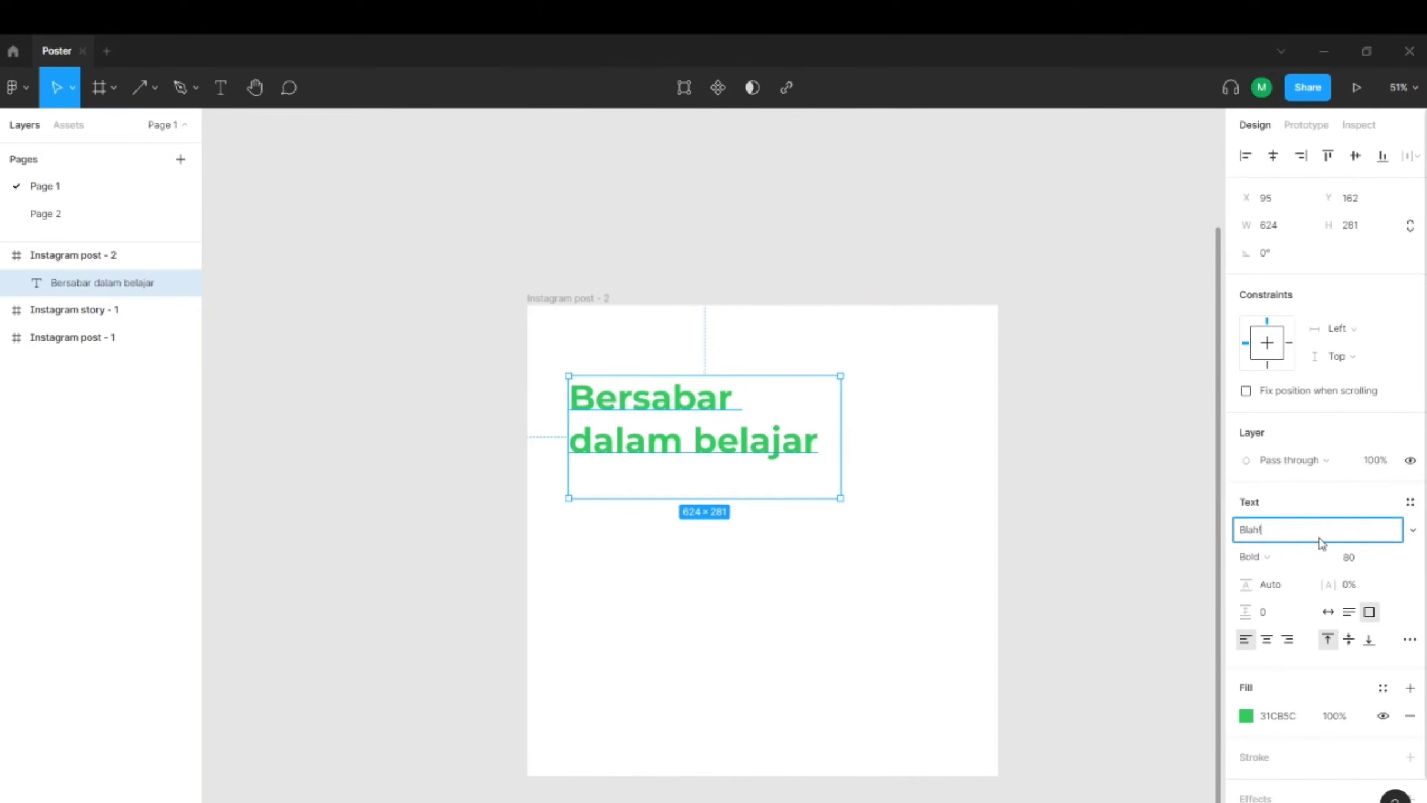
key("Escape")
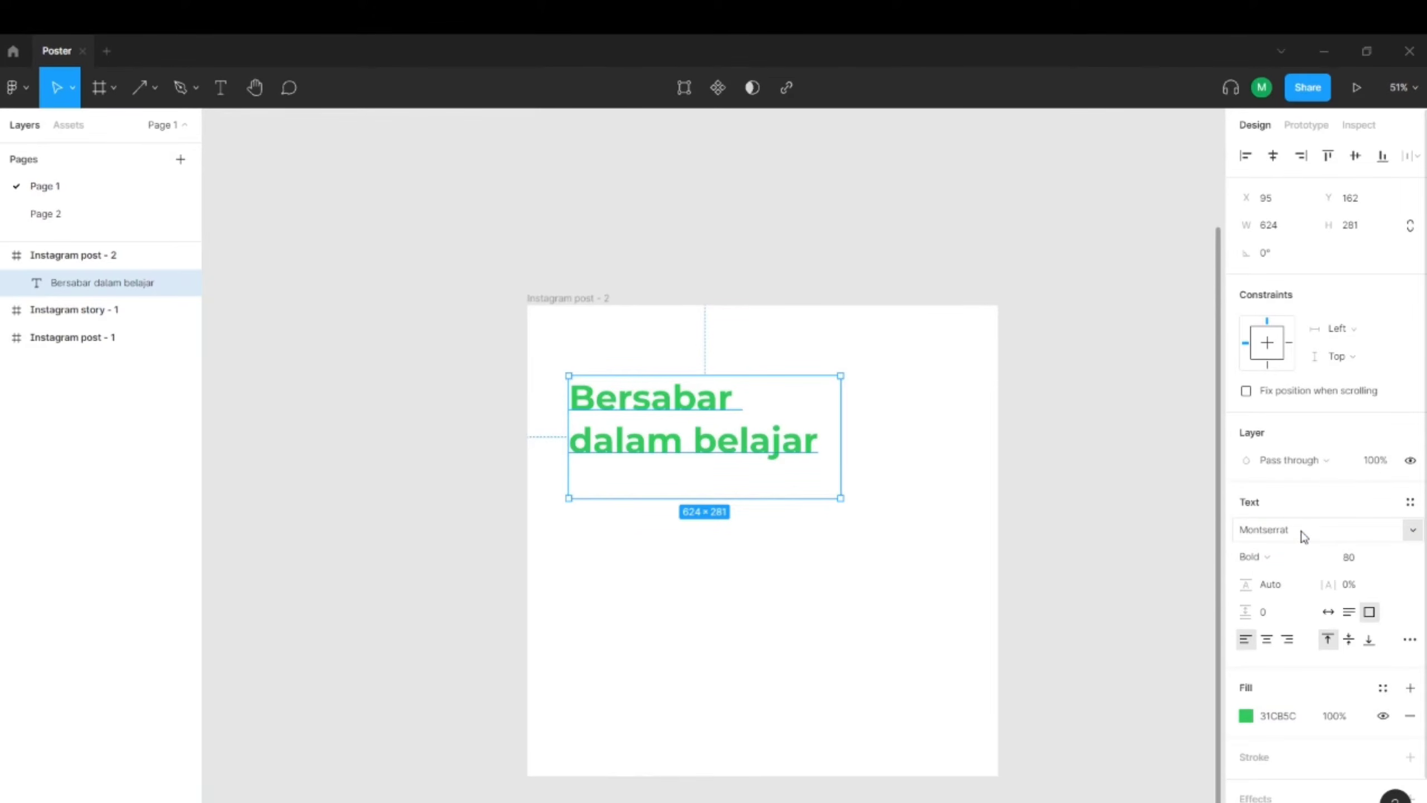
left_click(904, 402)
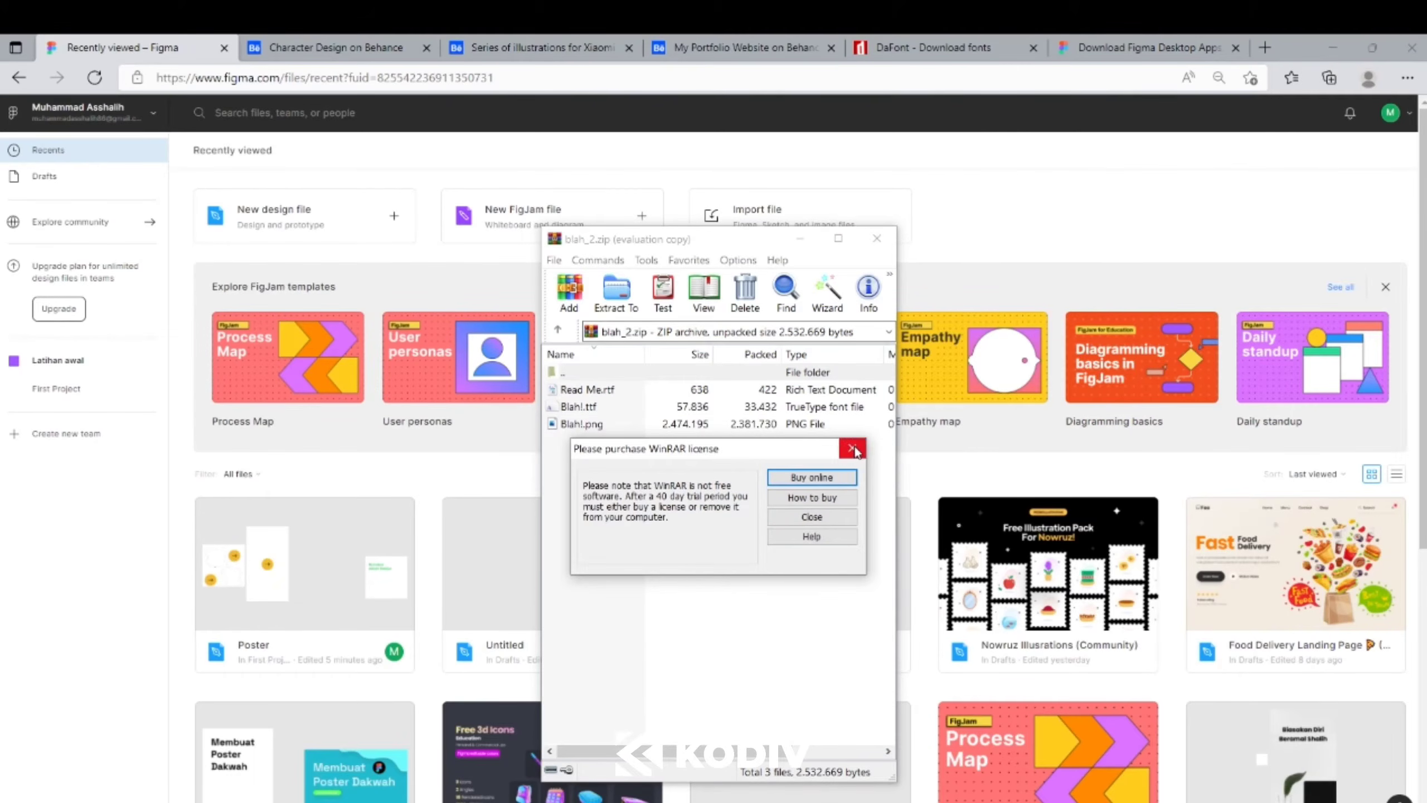
Step: Dismiss the WinRAR purchase reminder, install the font Blah!.ttf from the archive, and close its preview
left_click(854, 448)
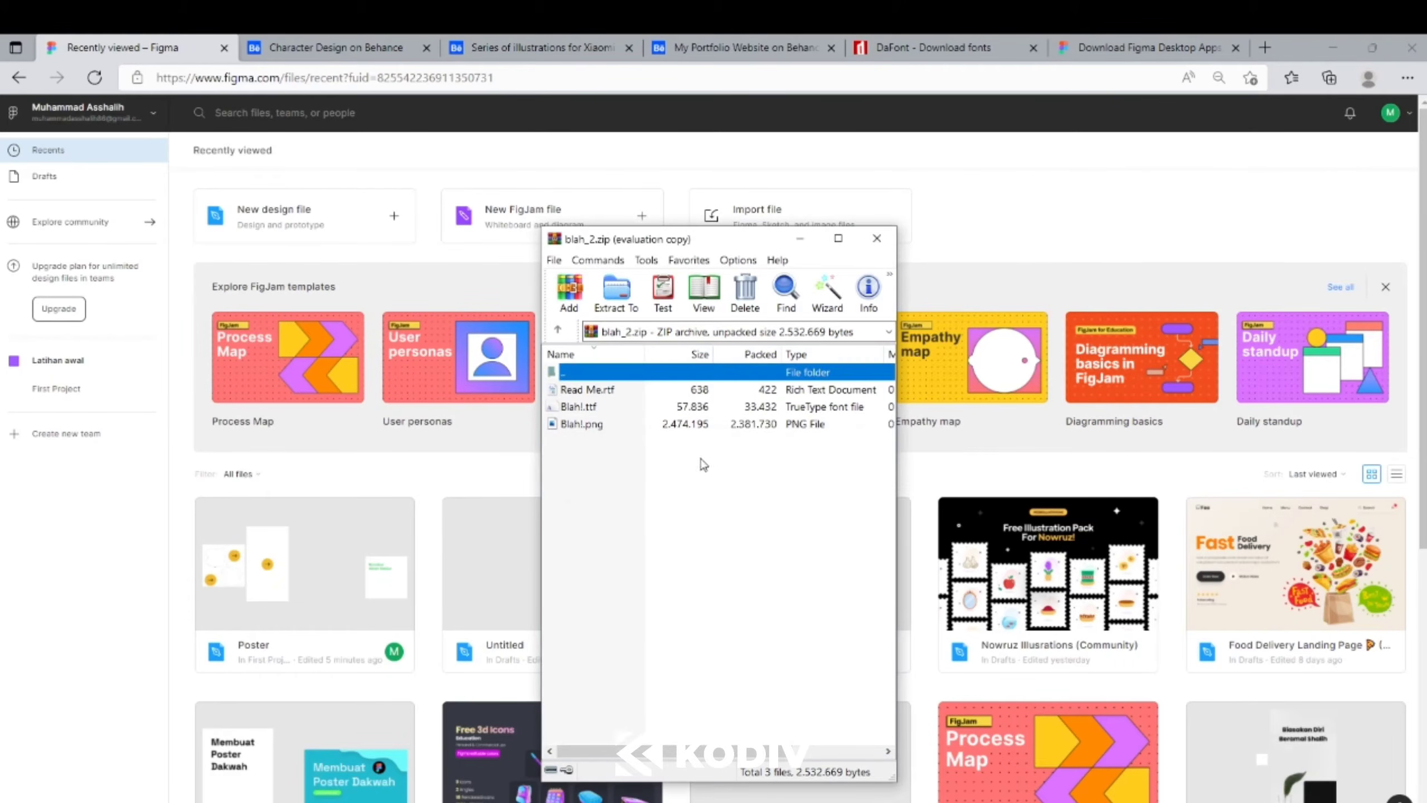
left_click(577, 409)
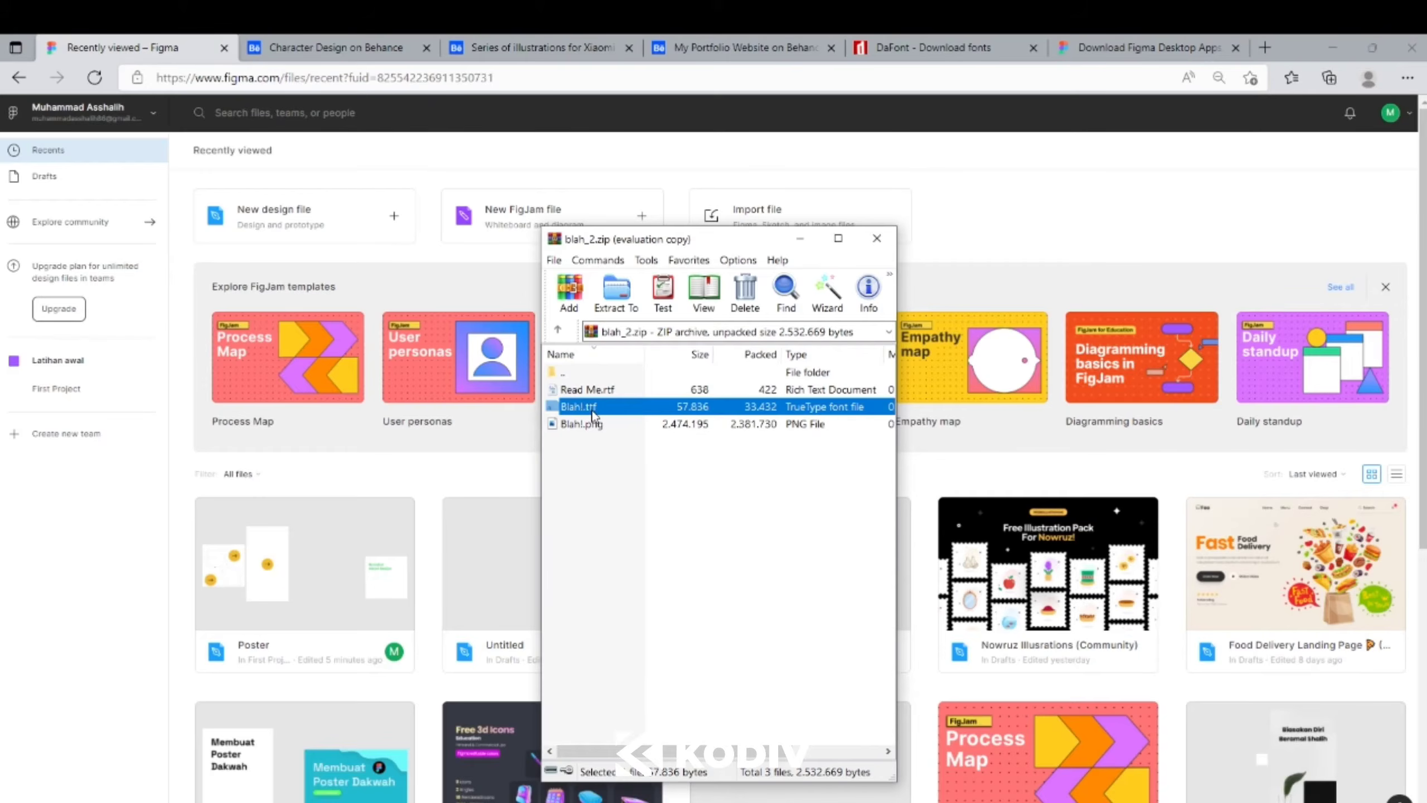
double_click(593, 415)
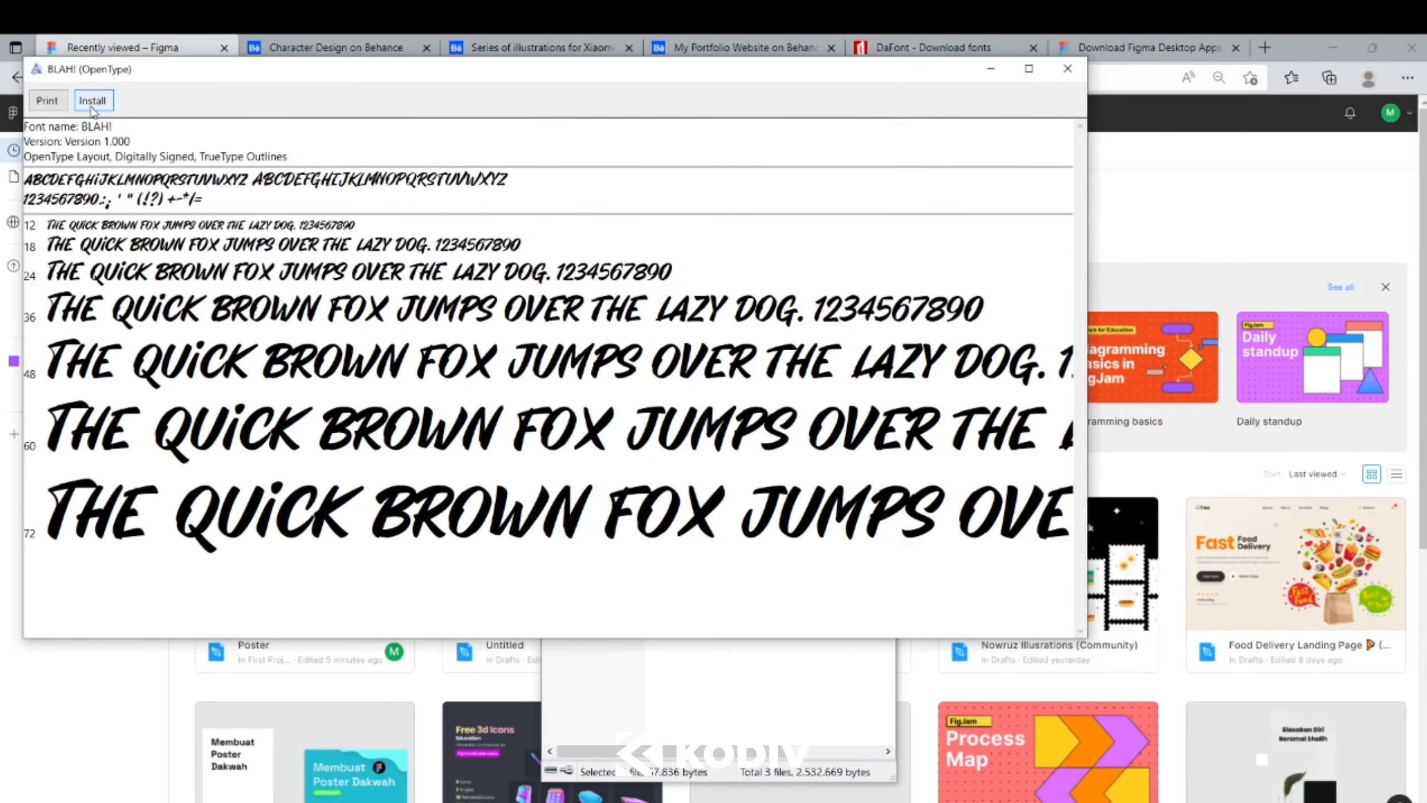
left_click(103, 108)
left_click(1068, 68)
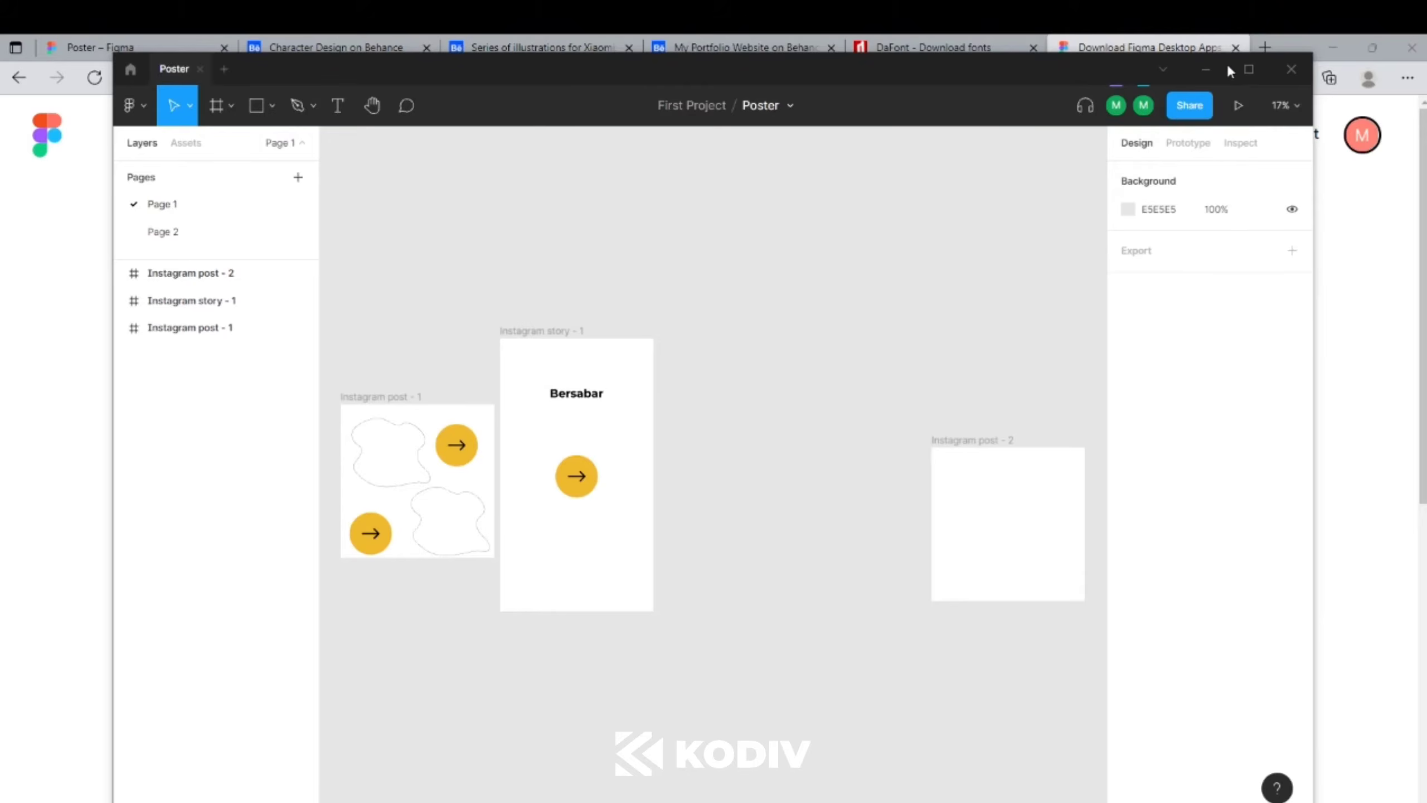
Step: Maximize the reopened Poster file and set the font of the "Bersabar" text in the Instagram story frame to BLAH!
left_click(1248, 68)
scroll(371, 389, "up", 3)
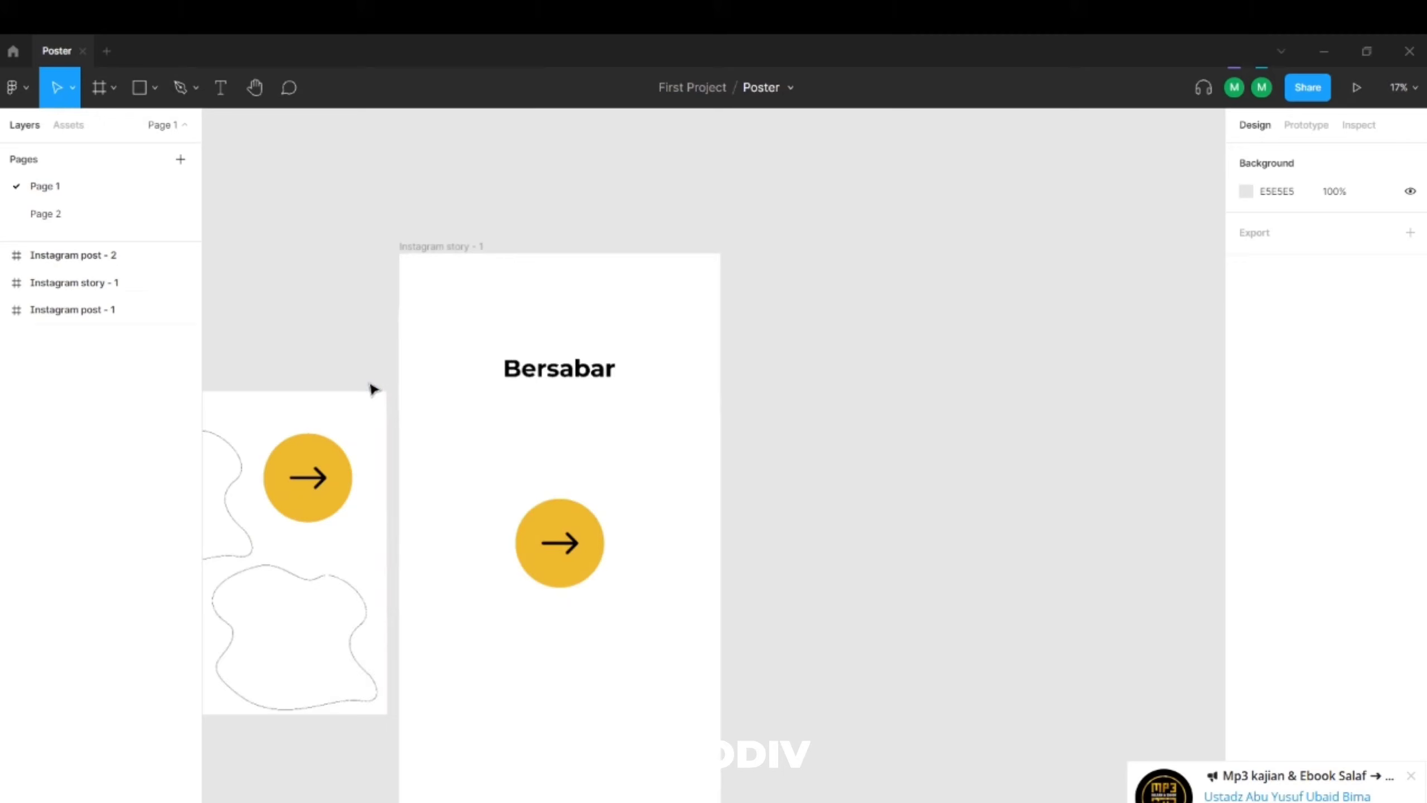
left_click(559, 379)
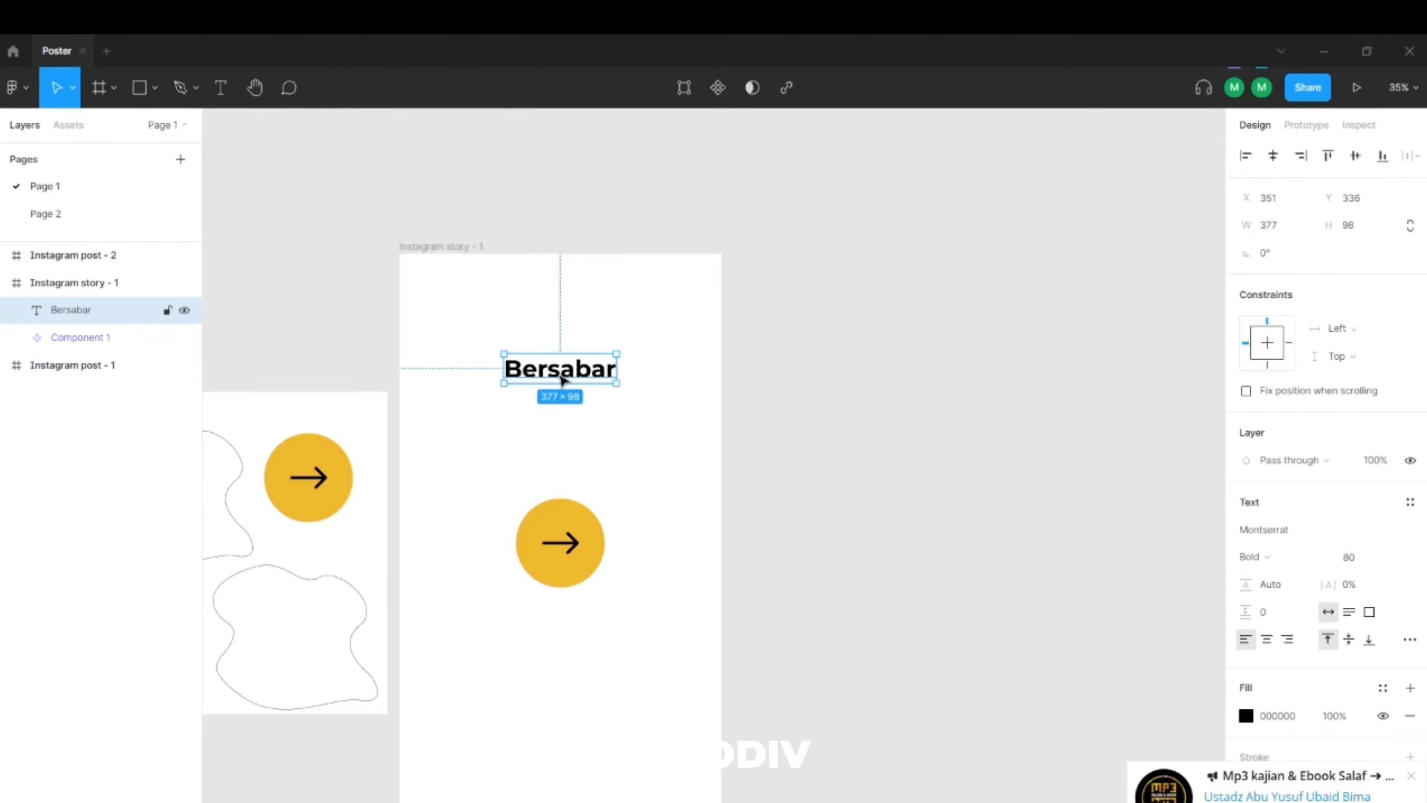
left_click(1290, 531)
type("BLAH")
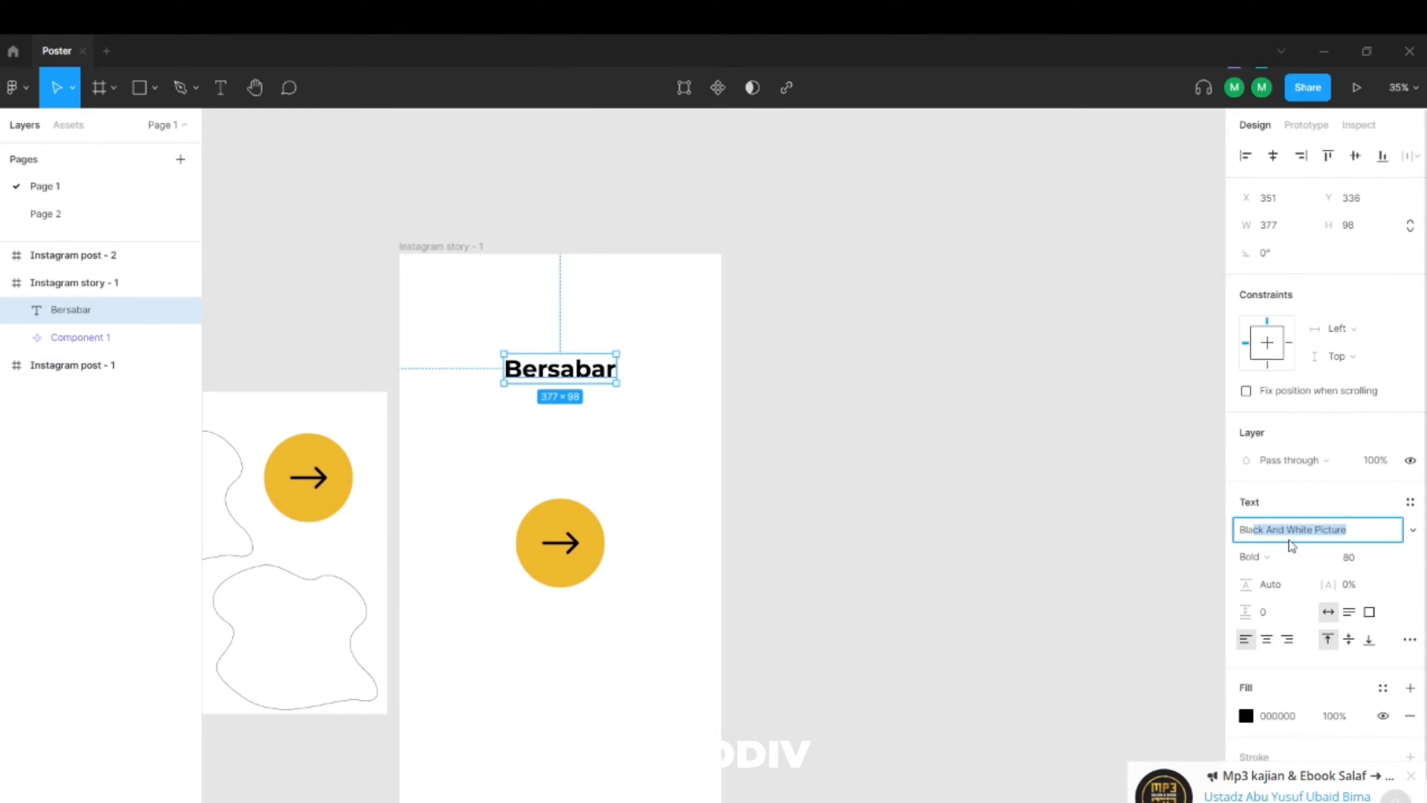
key("Return")
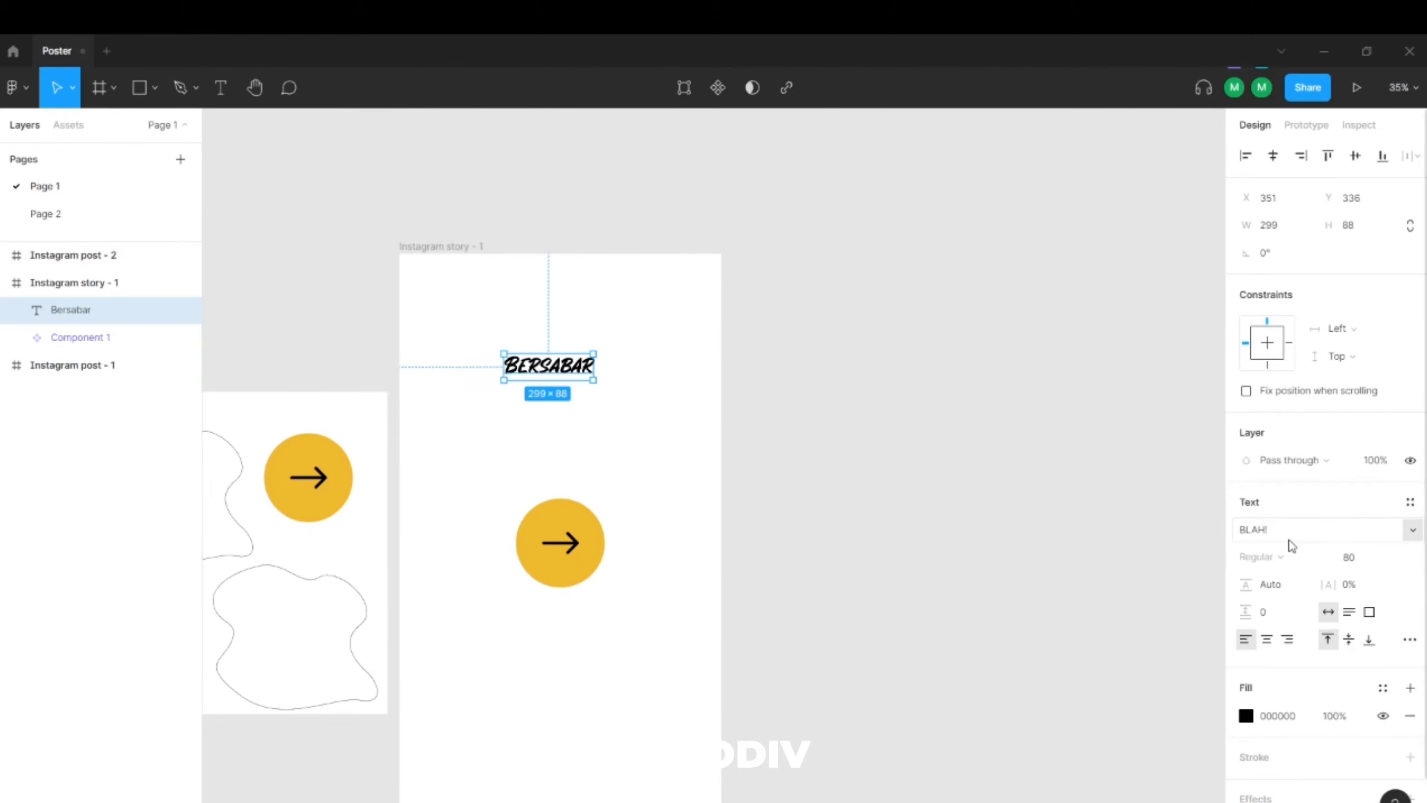
left_click(665, 291)
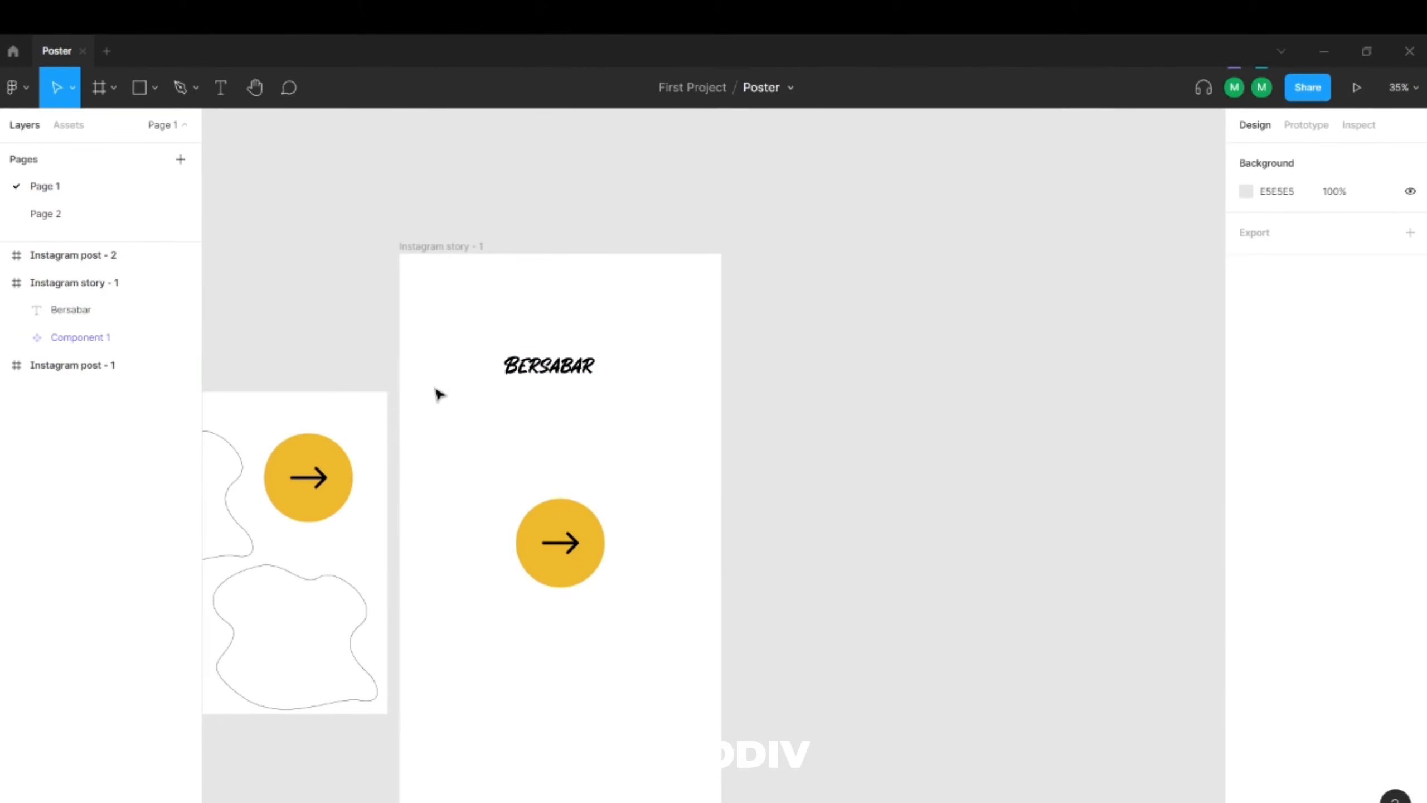
Step: Switch to the Poster file in the browser and set the "Bersabar" text in the Instagram story frame to the BLAH! font
left_click(547, 362)
left_click(567, 404)
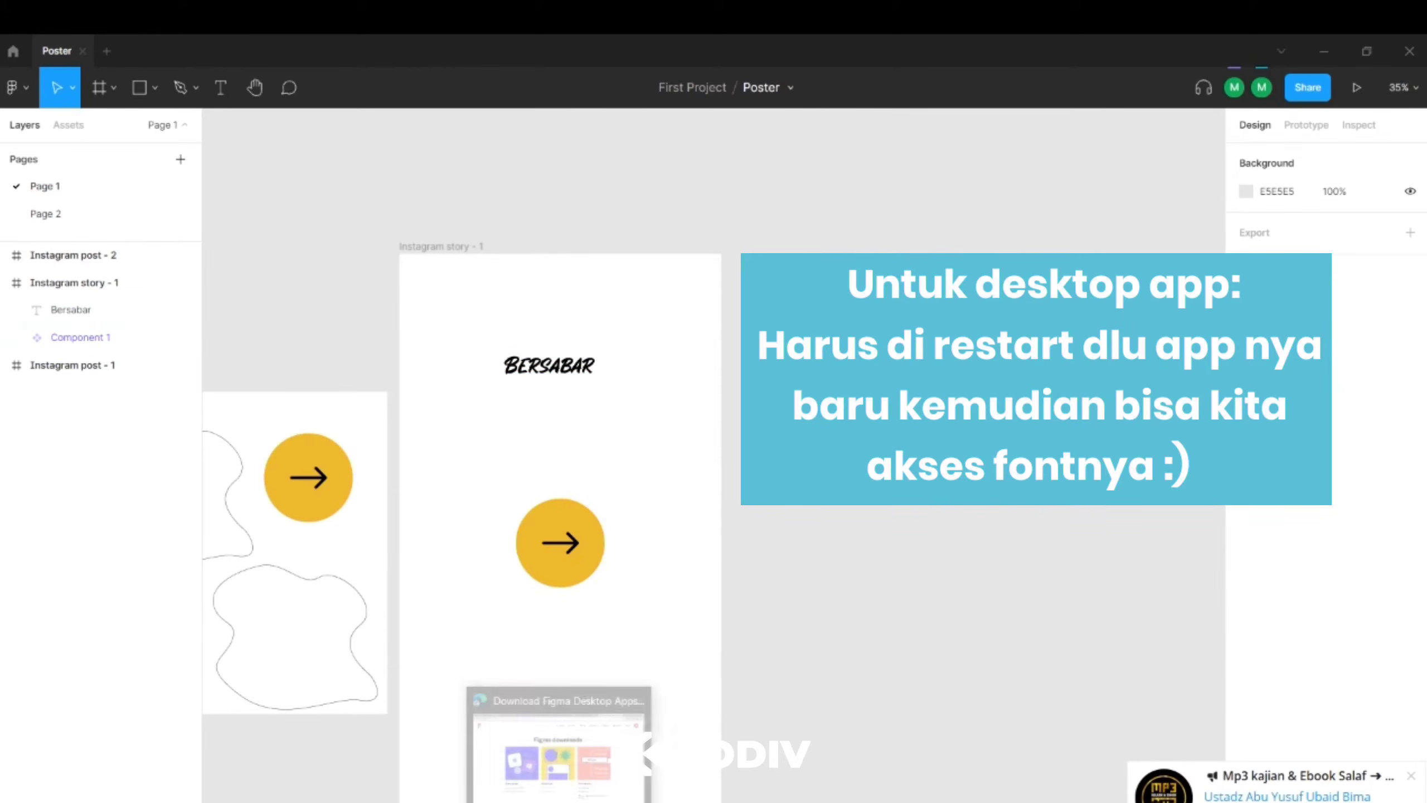
left_click(559, 748)
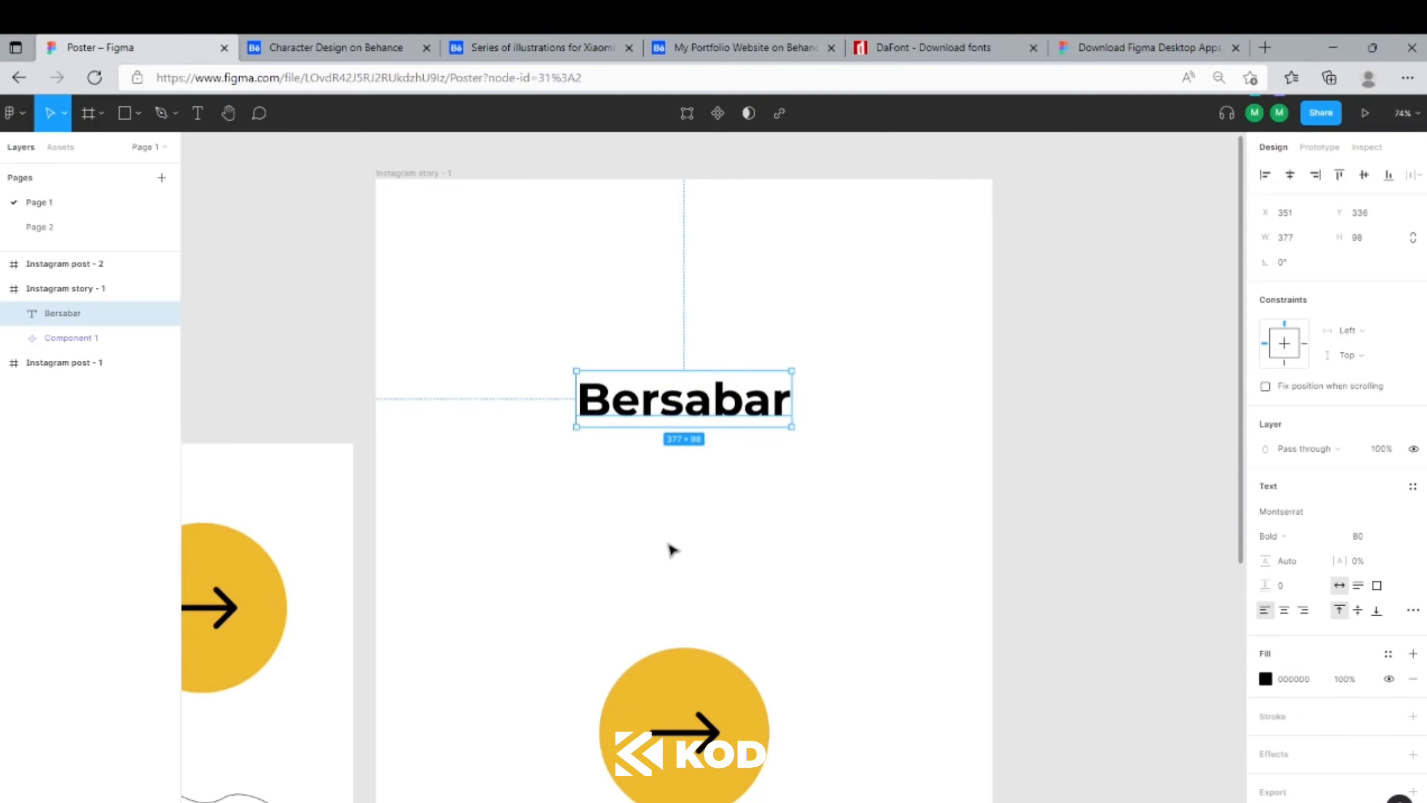
left_click(719, 494)
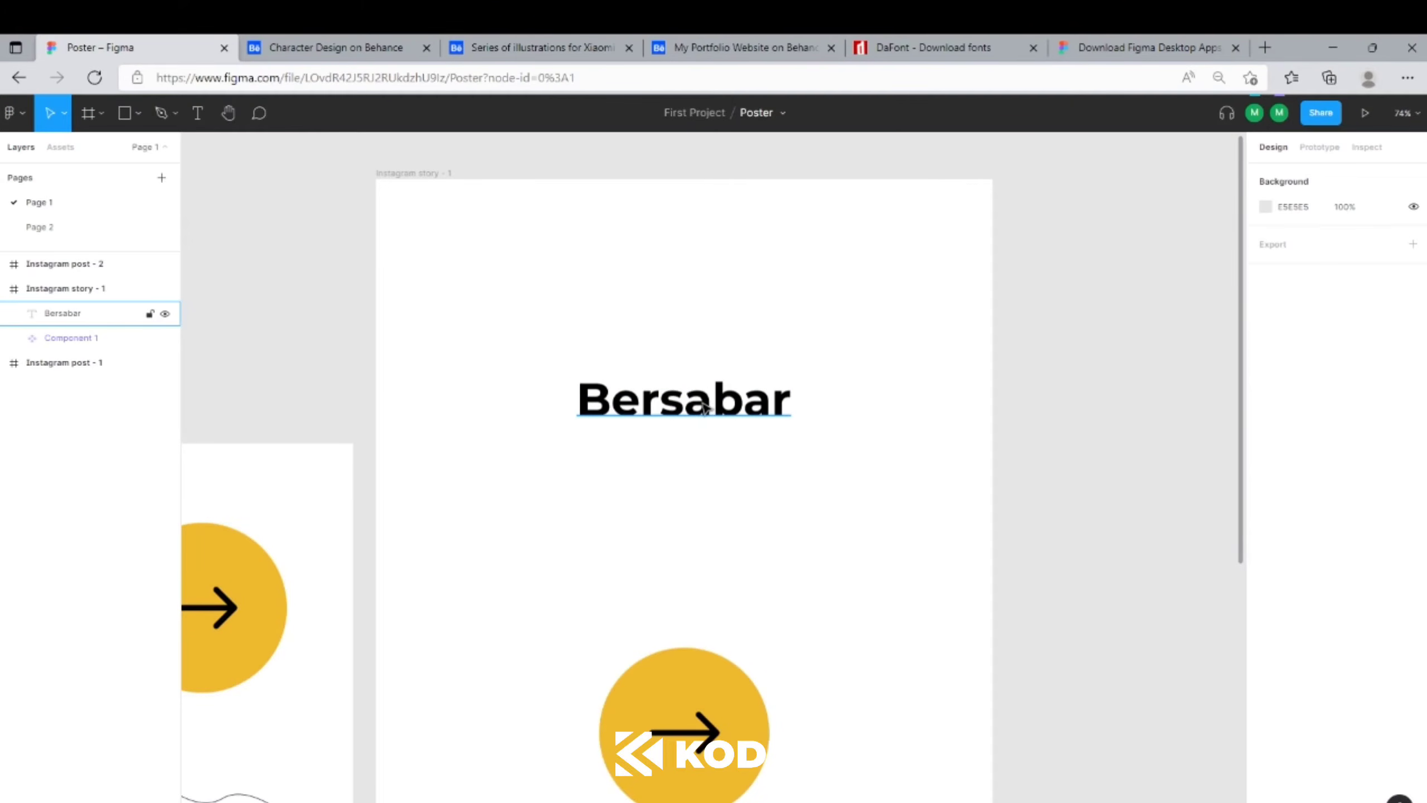
left_click(703, 407)
left_click(1283, 516)
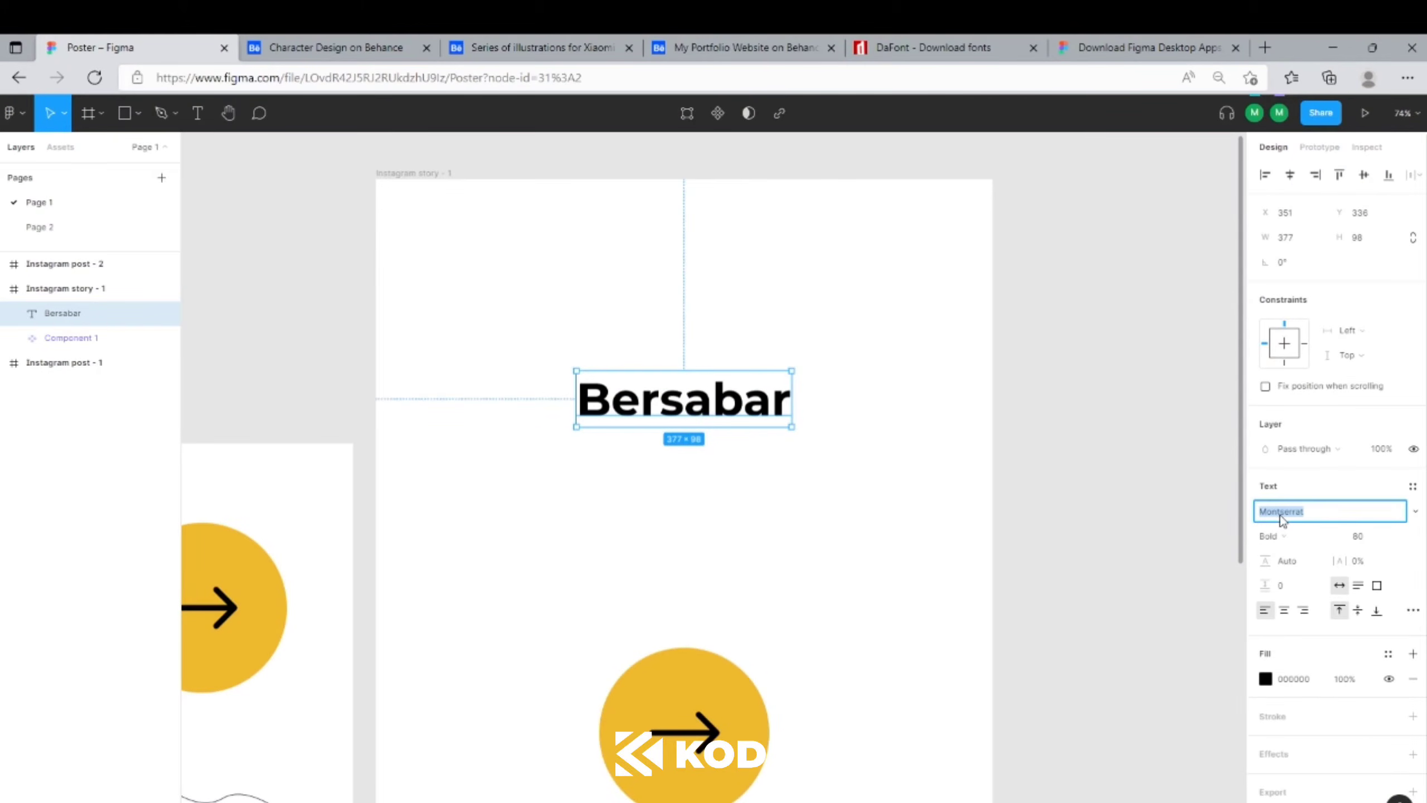
type("BLAH!")
key("Return")
Step: Replace the content of the story frame's text by retyping "Bersabar" on a single line
double_click(683, 375)
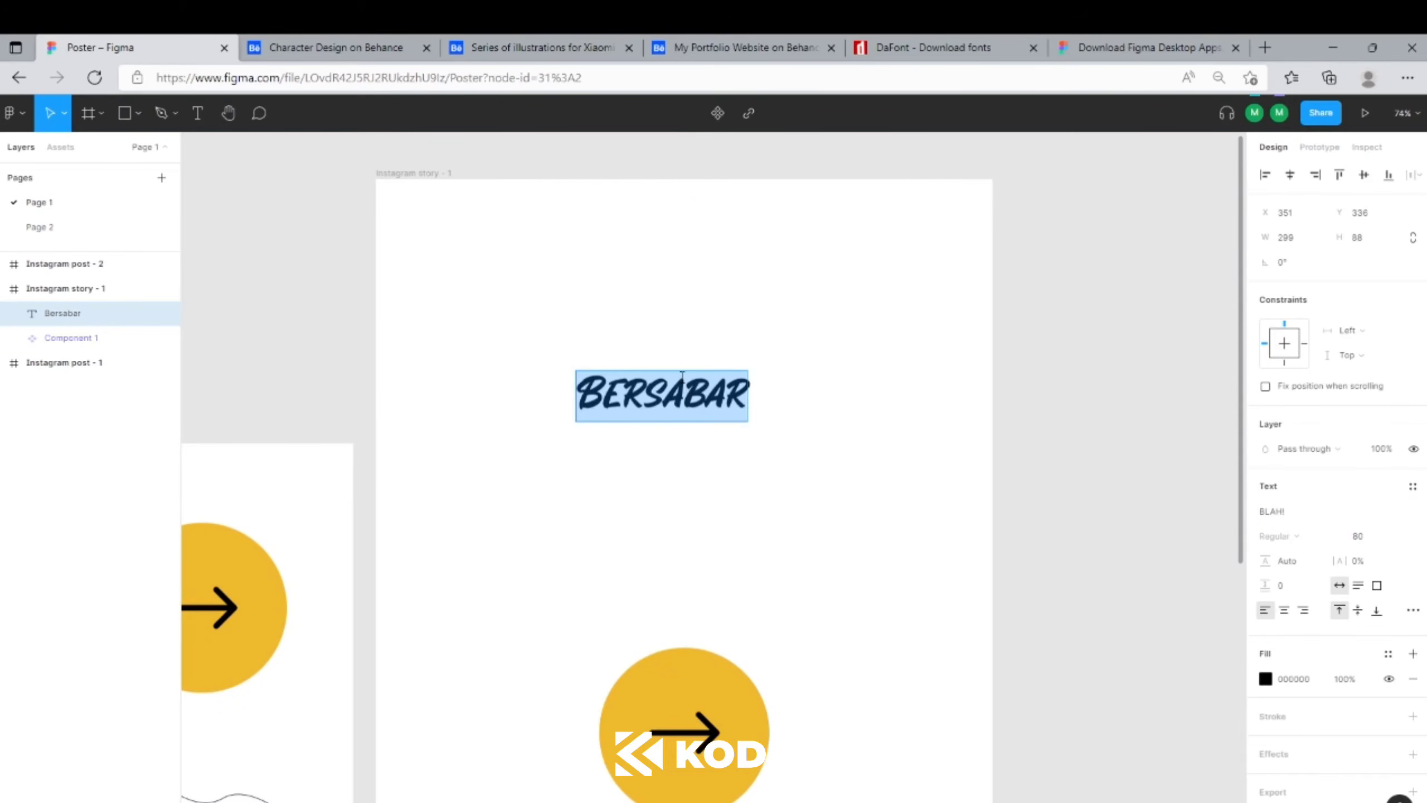
type("Bersa")
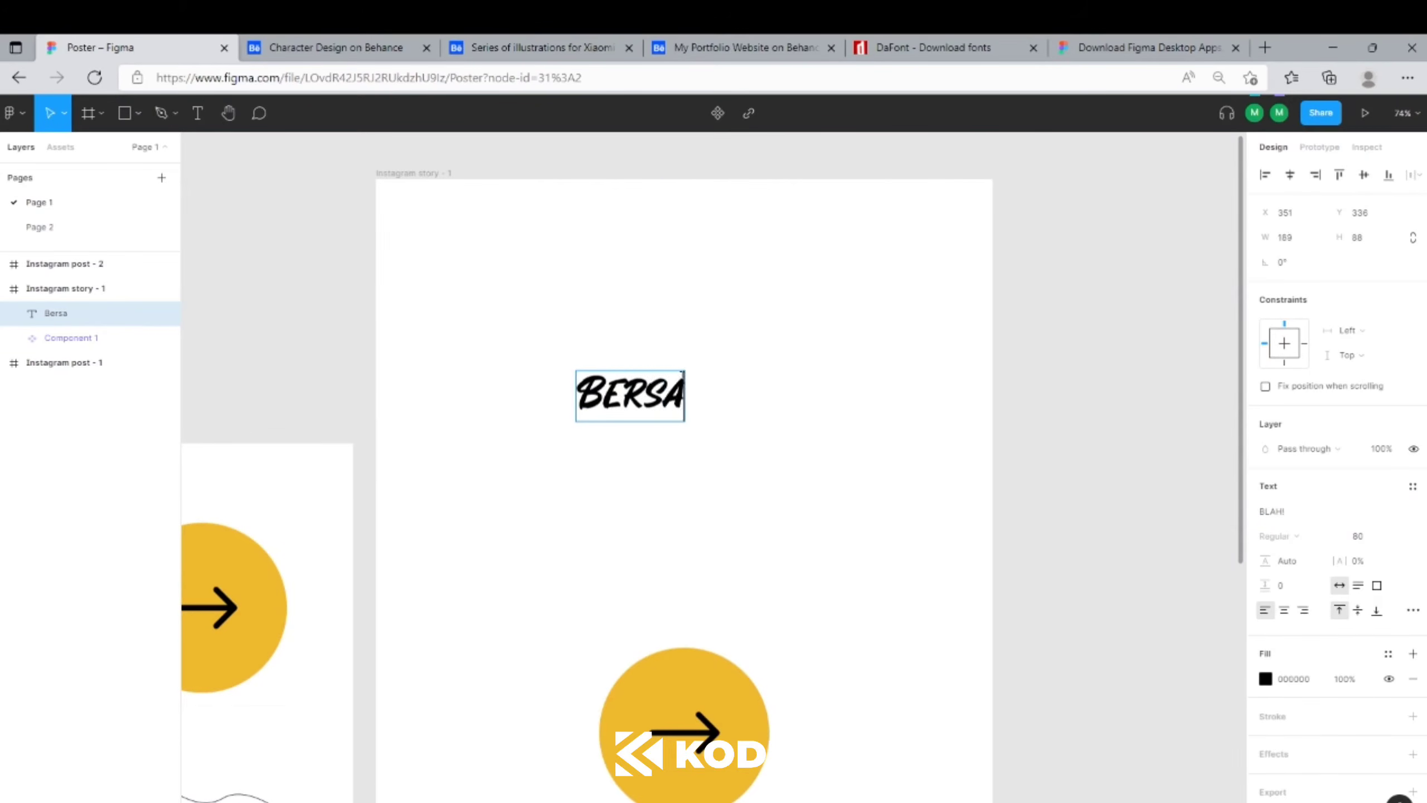
type("bar")
key("Return")
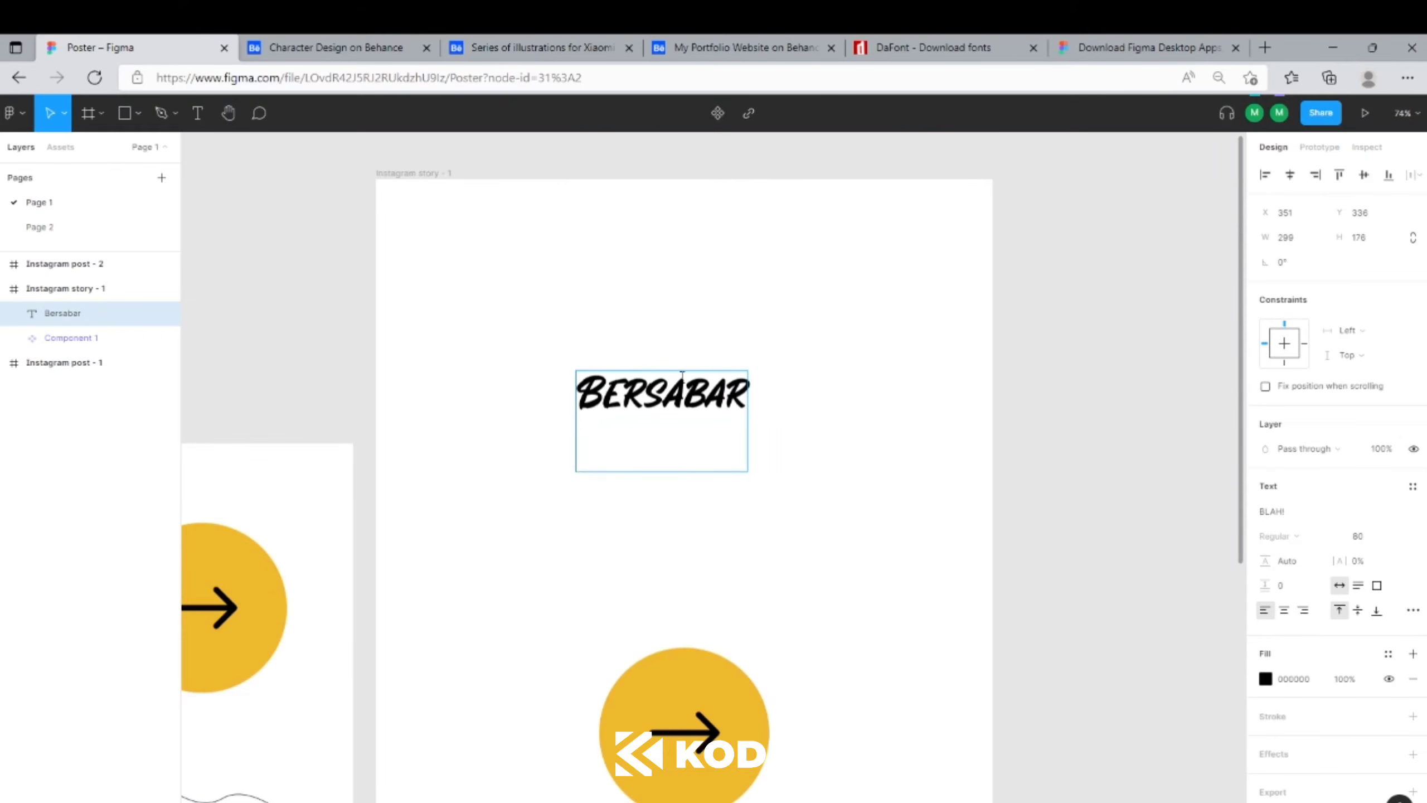
key("BackSpace")
key("Escape")
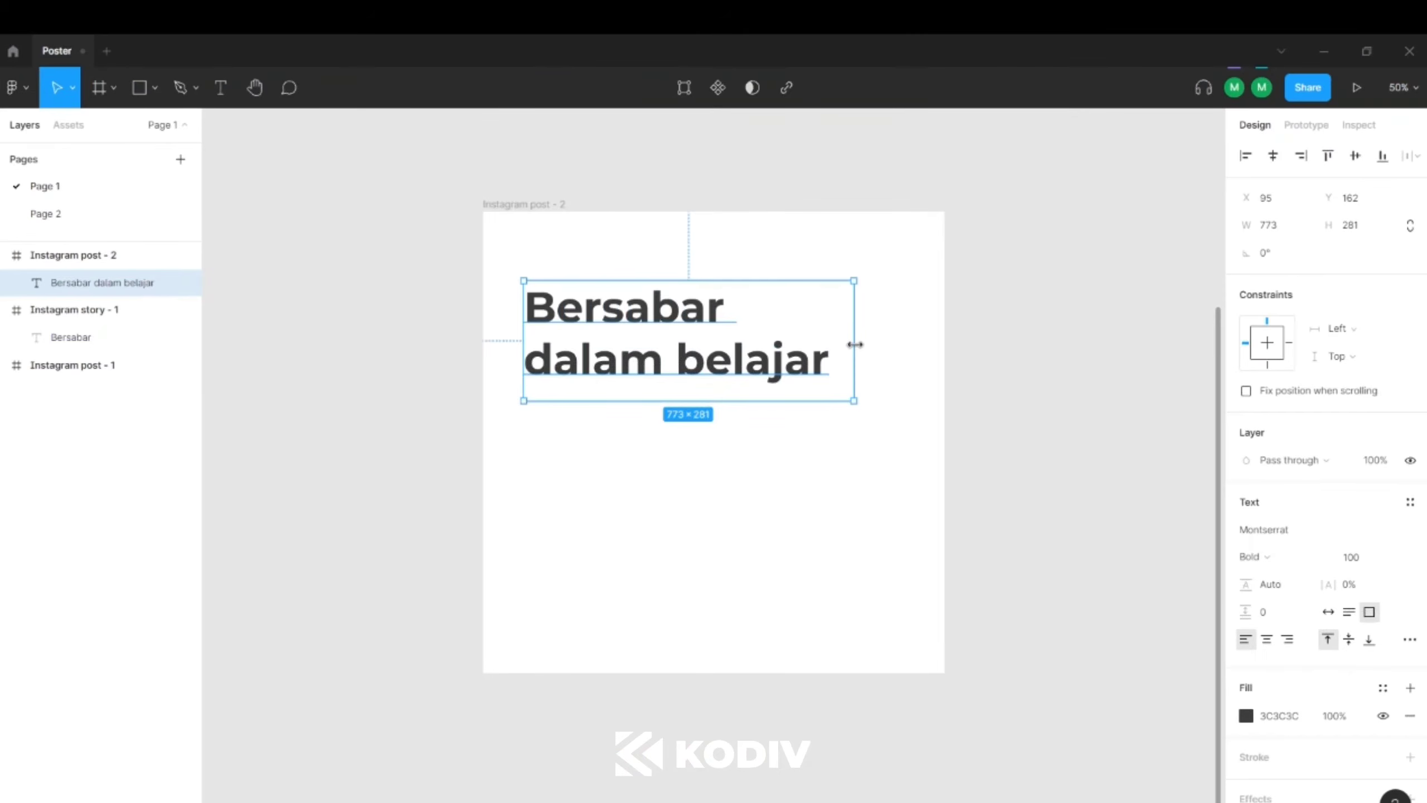
Step: In the Figma desktop app, set the paragraph spacing of the "Bersabar dalam belajar" text in Instagram post - 2 to 20
left_click(710, 239)
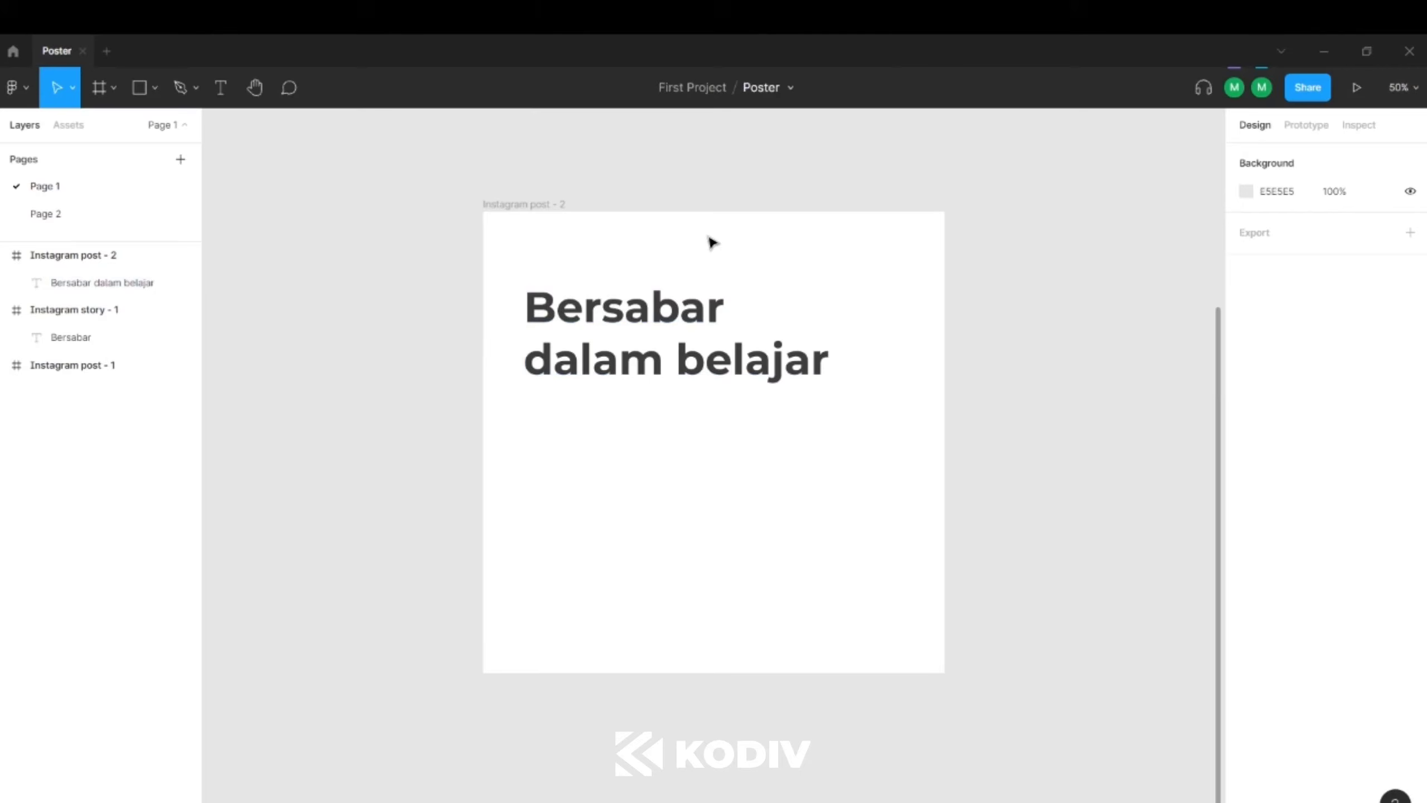
left_click(686, 288)
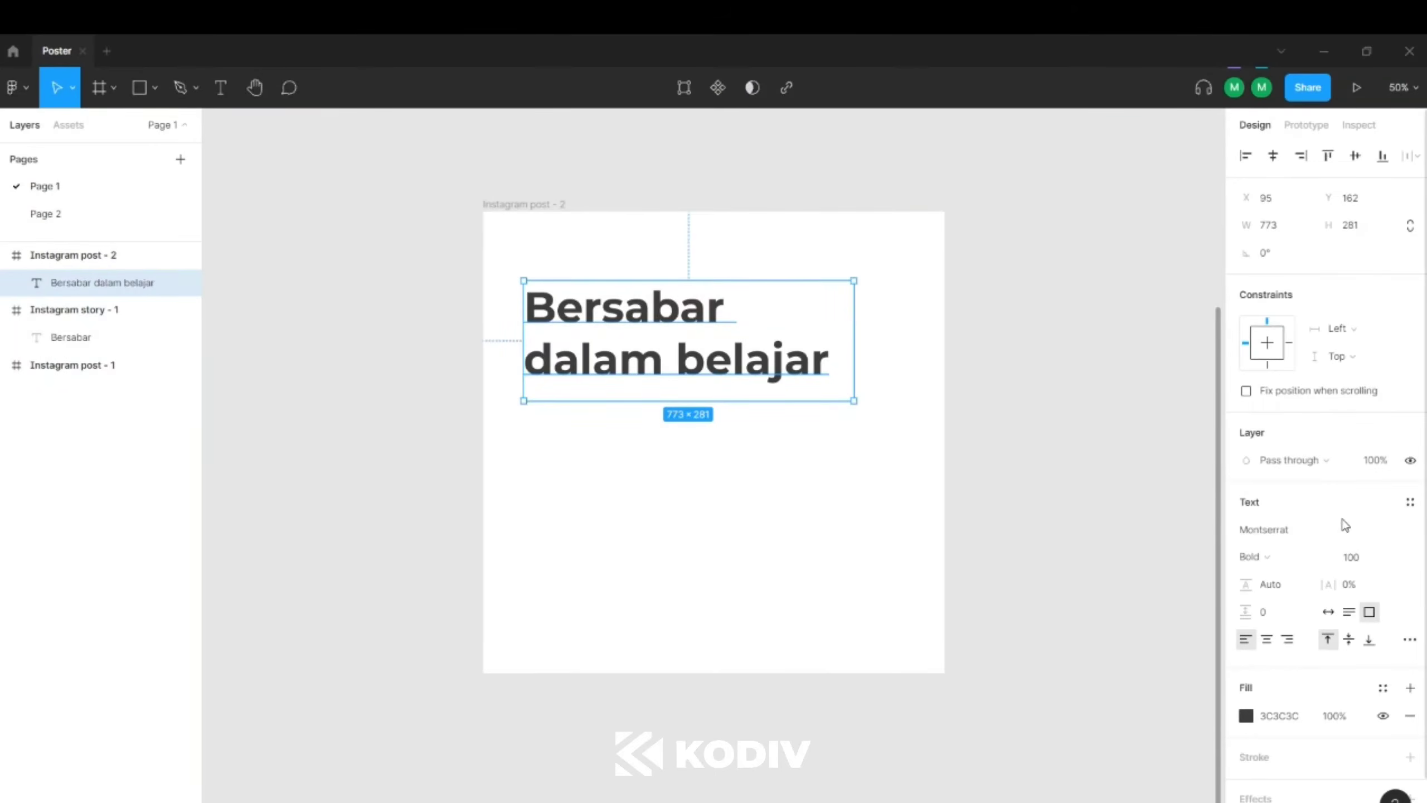
left_click(1278, 616)
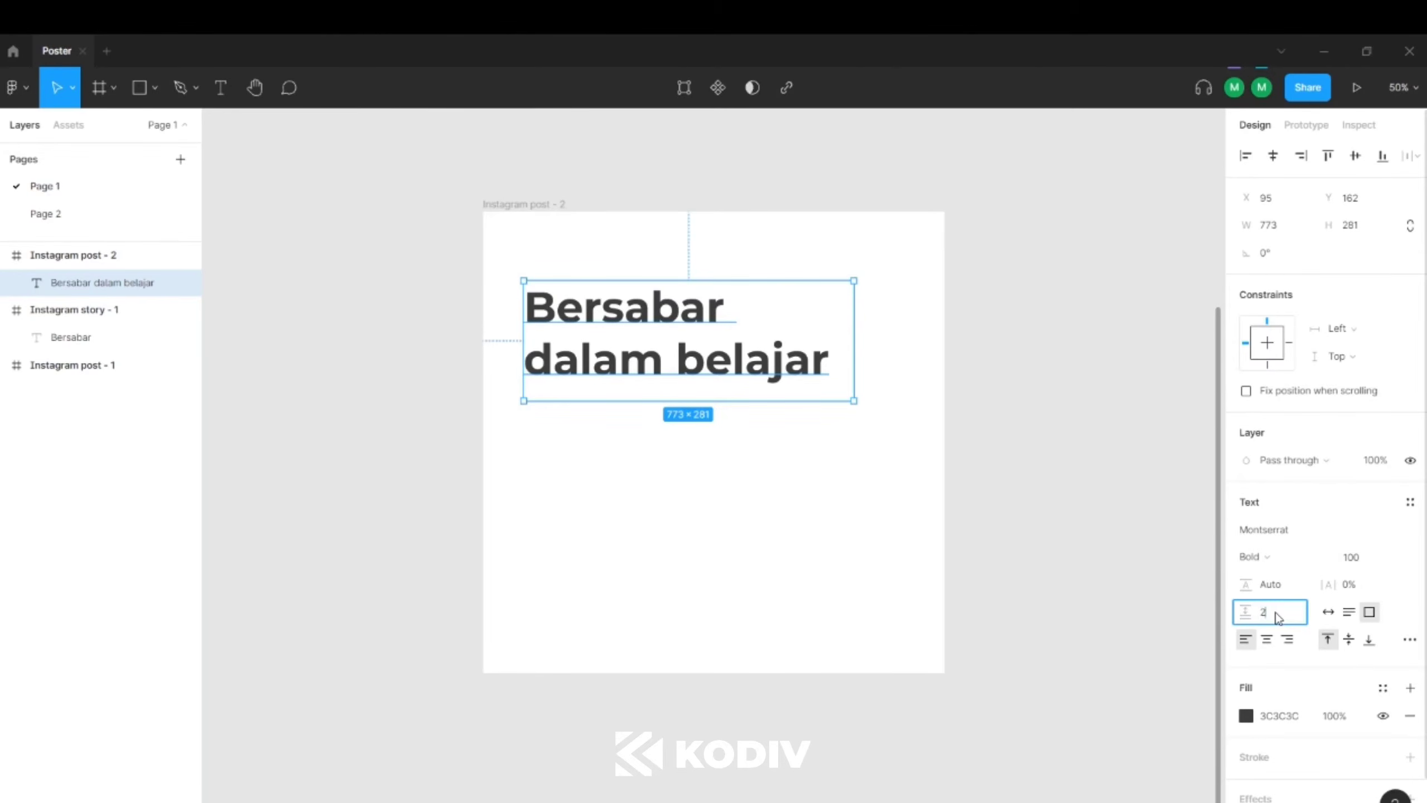
key("Return")
Step: Enlarge the "Bersabar dalam belajar" text box to about 1353 × 667 and set its font size to 50
left_click_drag(652, 417, 653, 582)
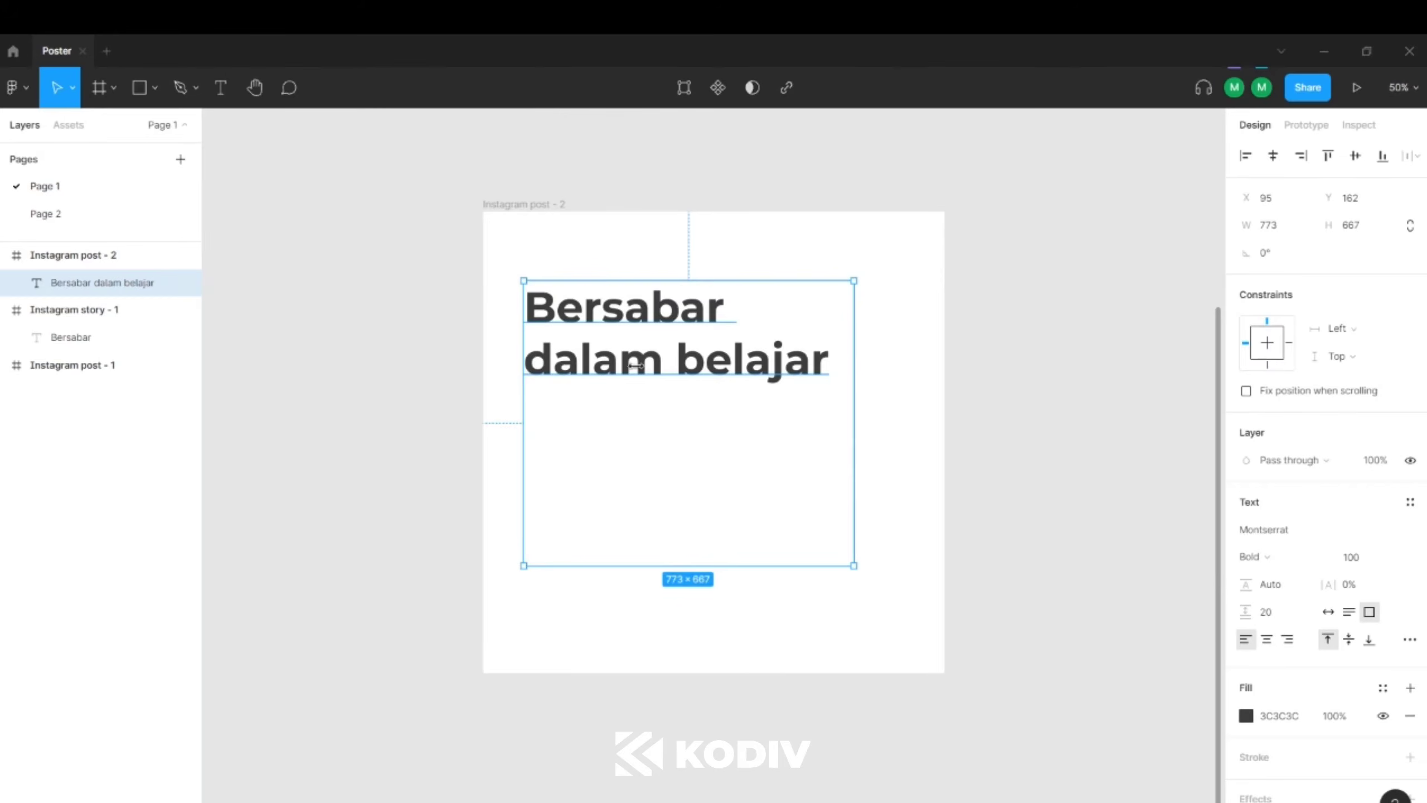
left_click_drag(854, 370, 1106, 540)
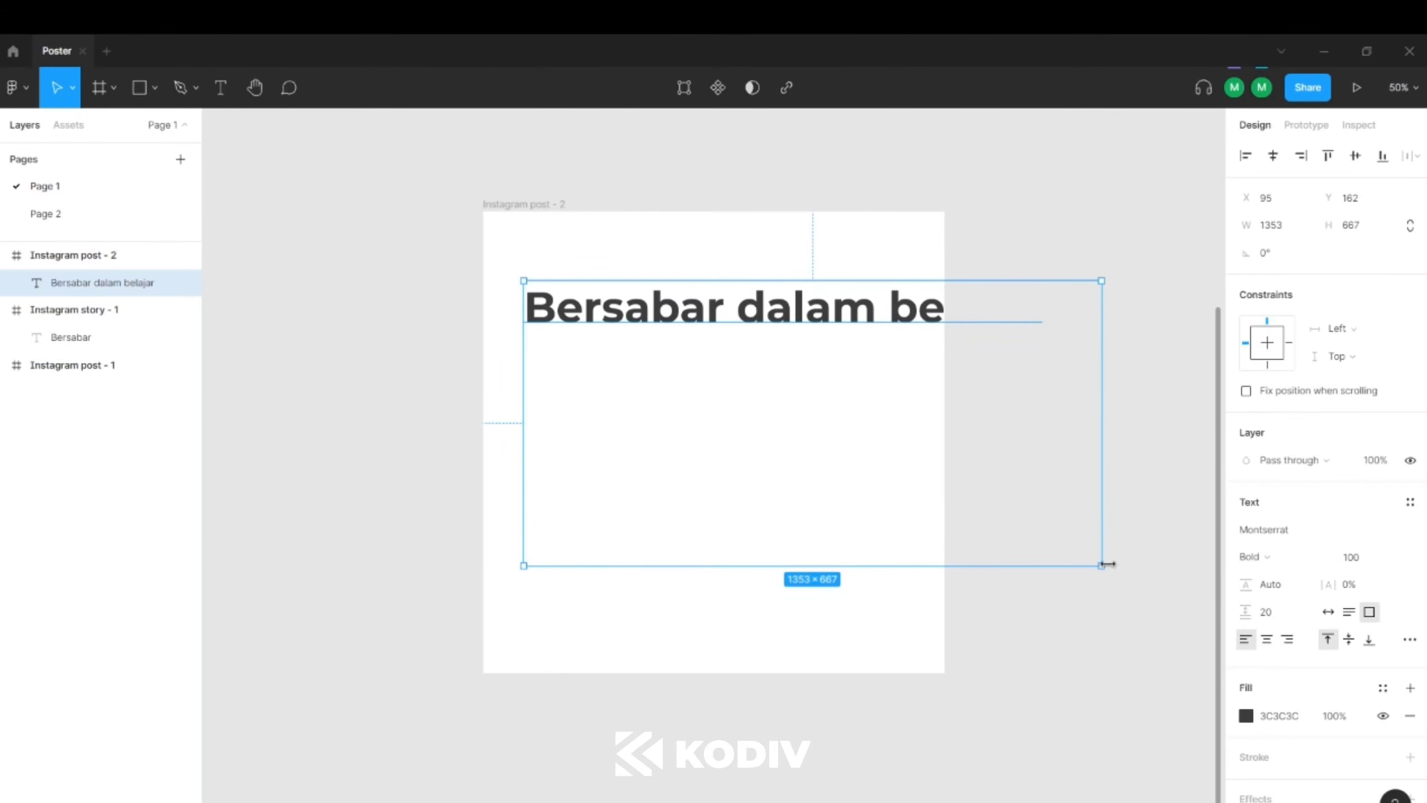
left_click(1350, 559)
type("48")
key("Return")
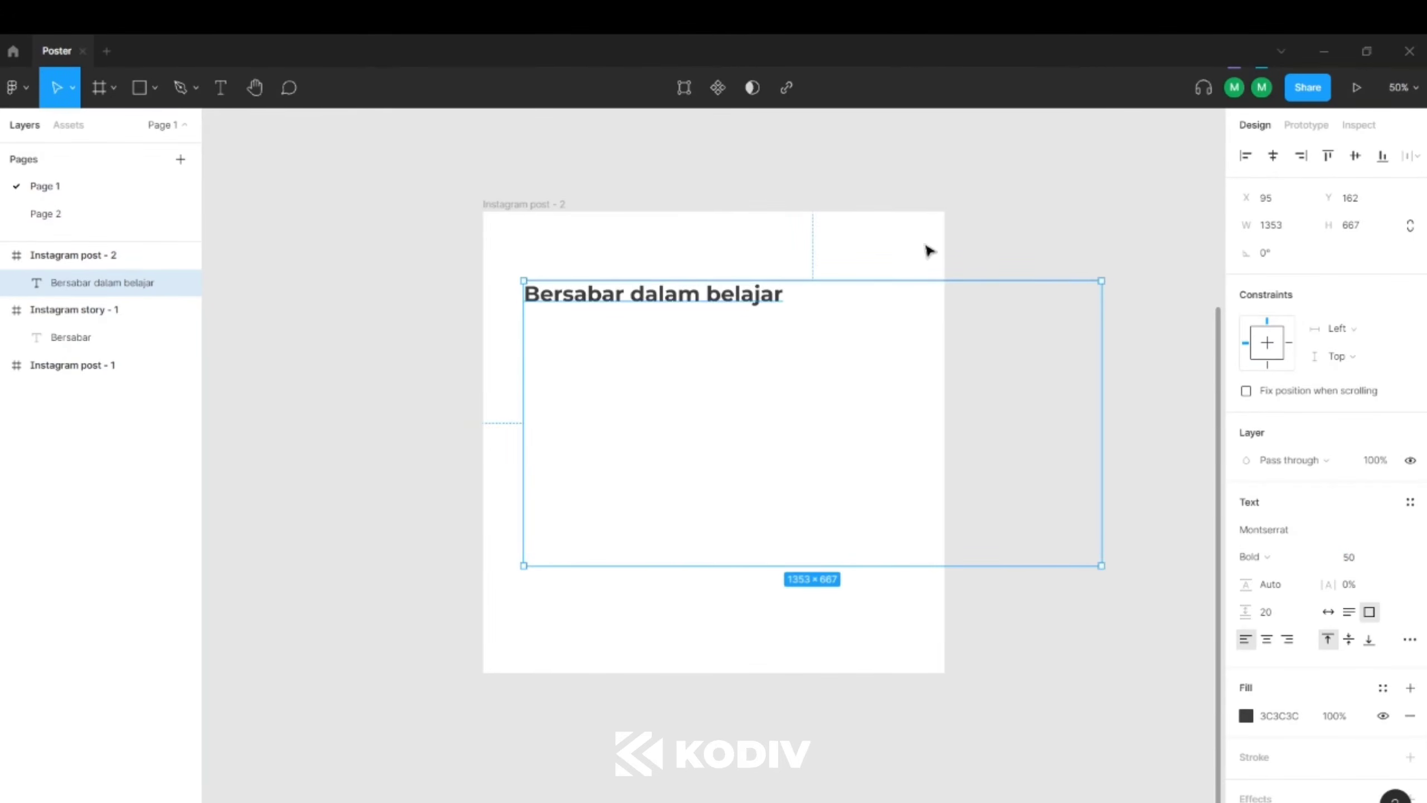
Step: Shrink the "Bersabar dalam belajar" text box to about 755 × 96 and deselect it
left_click(830, 303)
left_click(830, 303)
left_click_drag(1093, 392, 820, 352)
left_click_drag(679, 571, 681, 308)
left_click(696, 403)
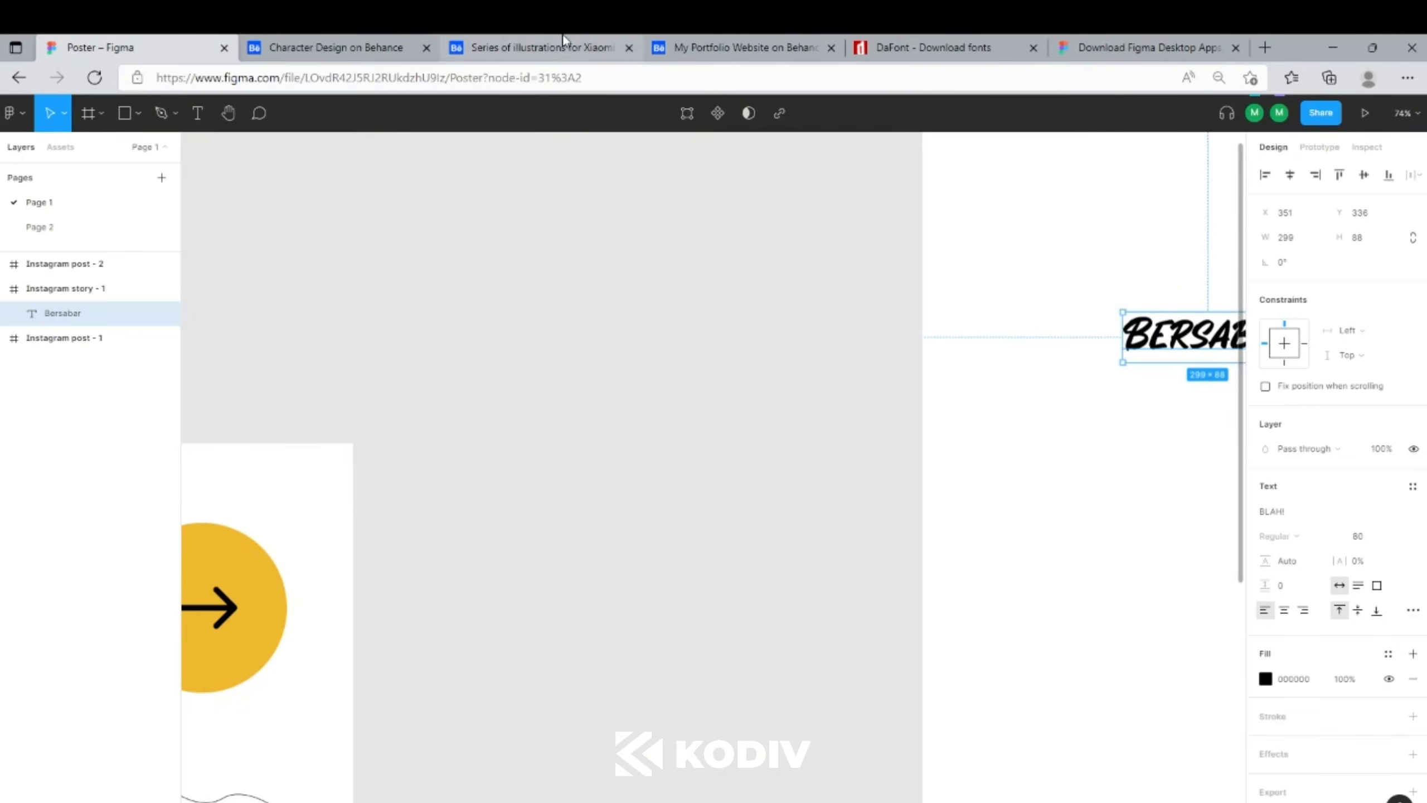
Step: Switch to the browser and search the web for "Bersabar dalam belajar"
left_click(561, 45)
left_click(592, 79)
type("Be")
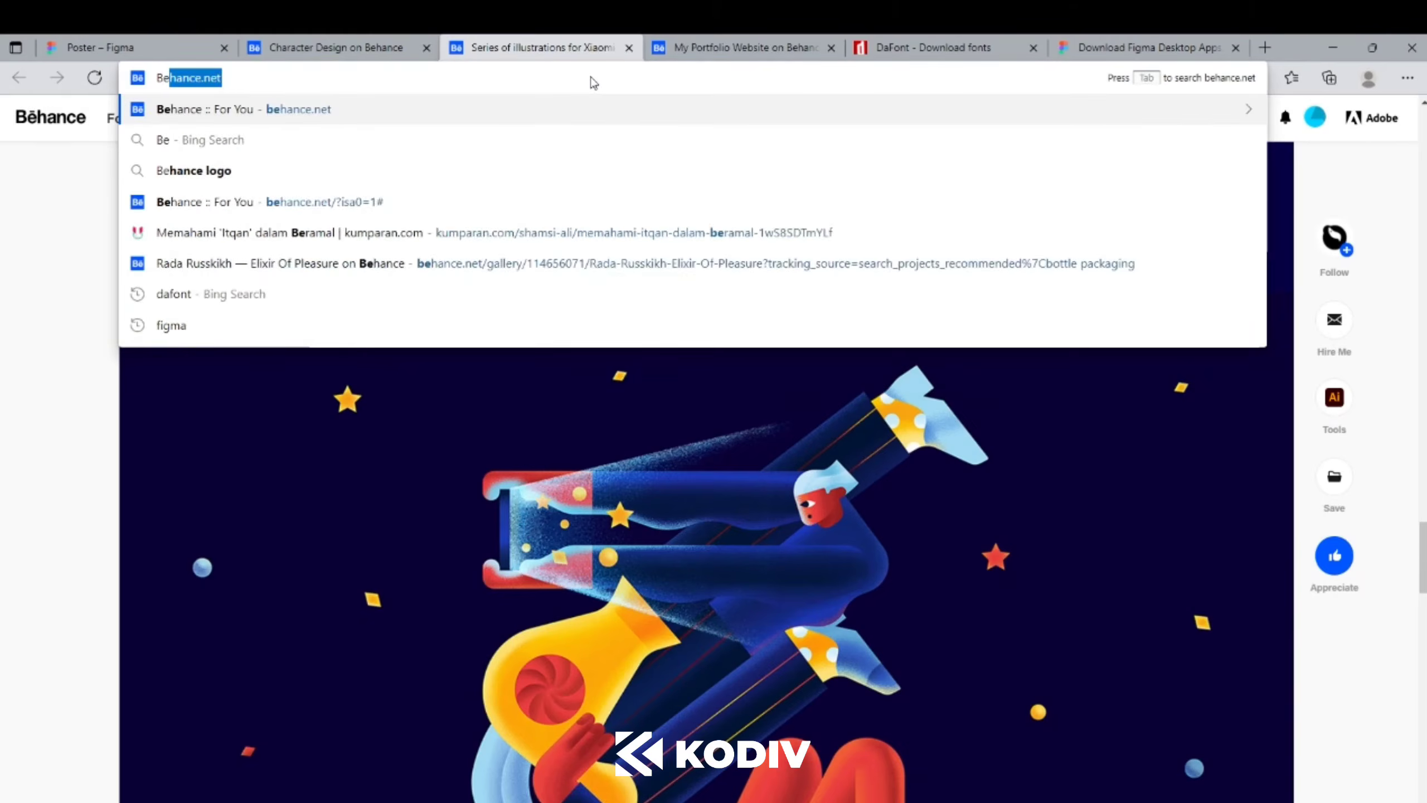
type("rsabar dalam belajar")
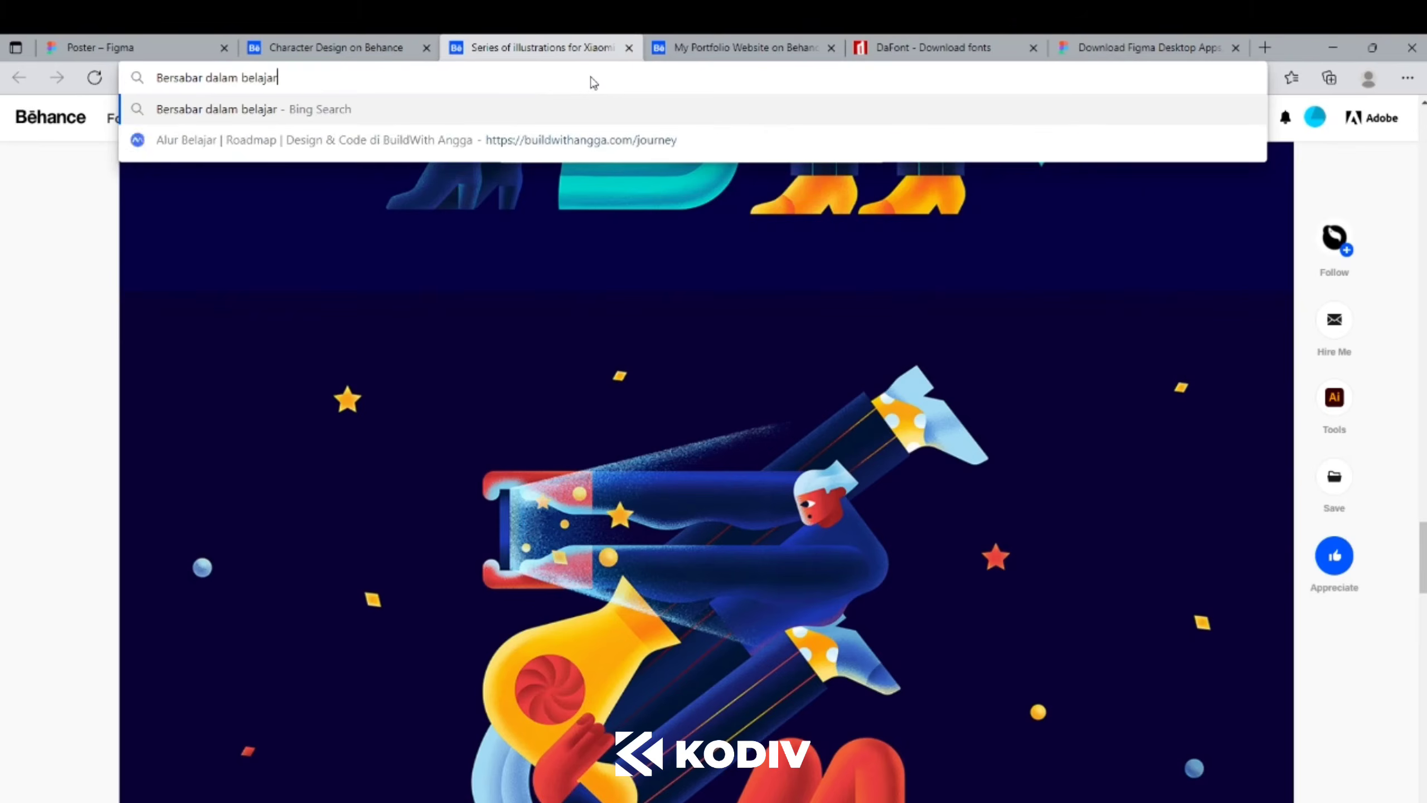
key("Return")
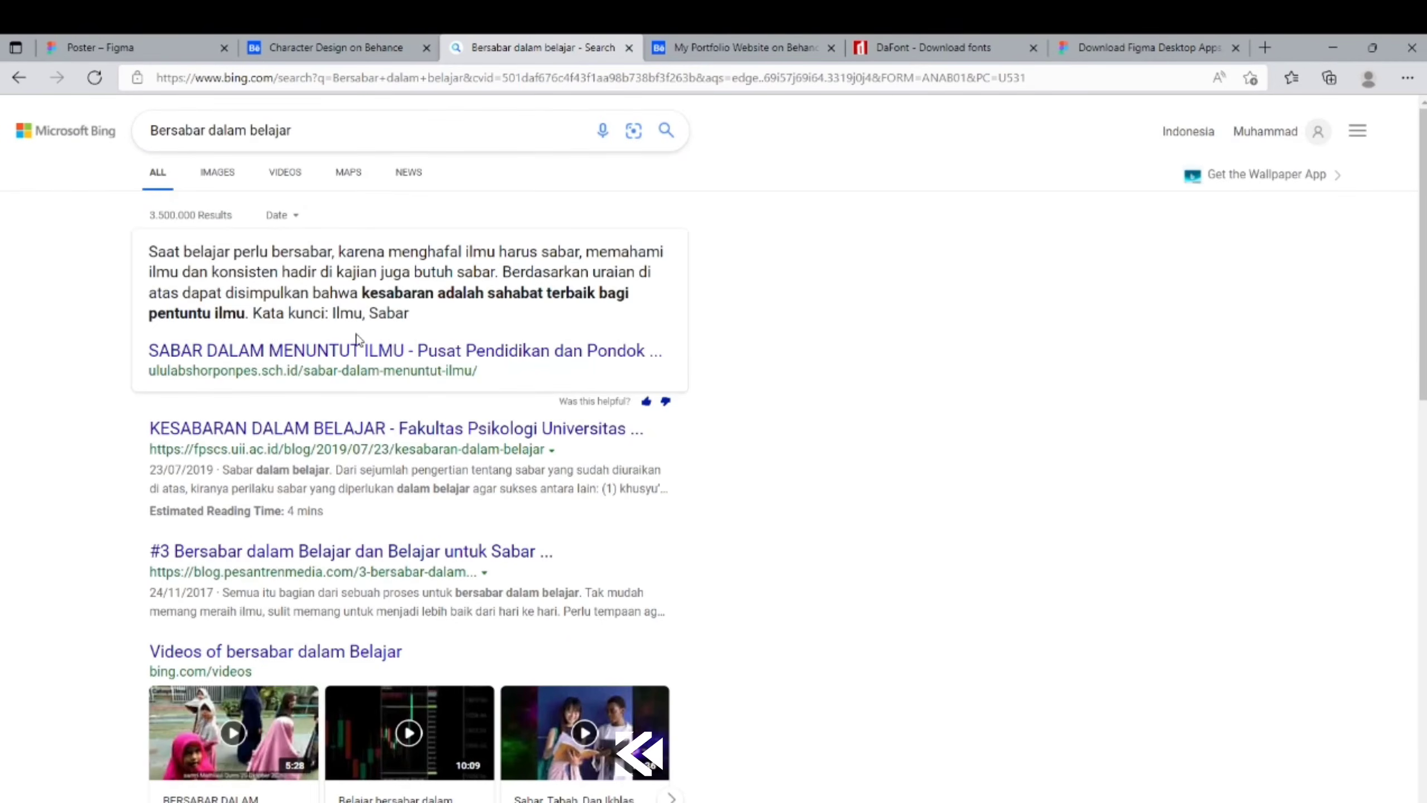
Step: Refine the web search to "Bersabar dalam belajar rumaysho"
left_click(366, 136)
type("r")
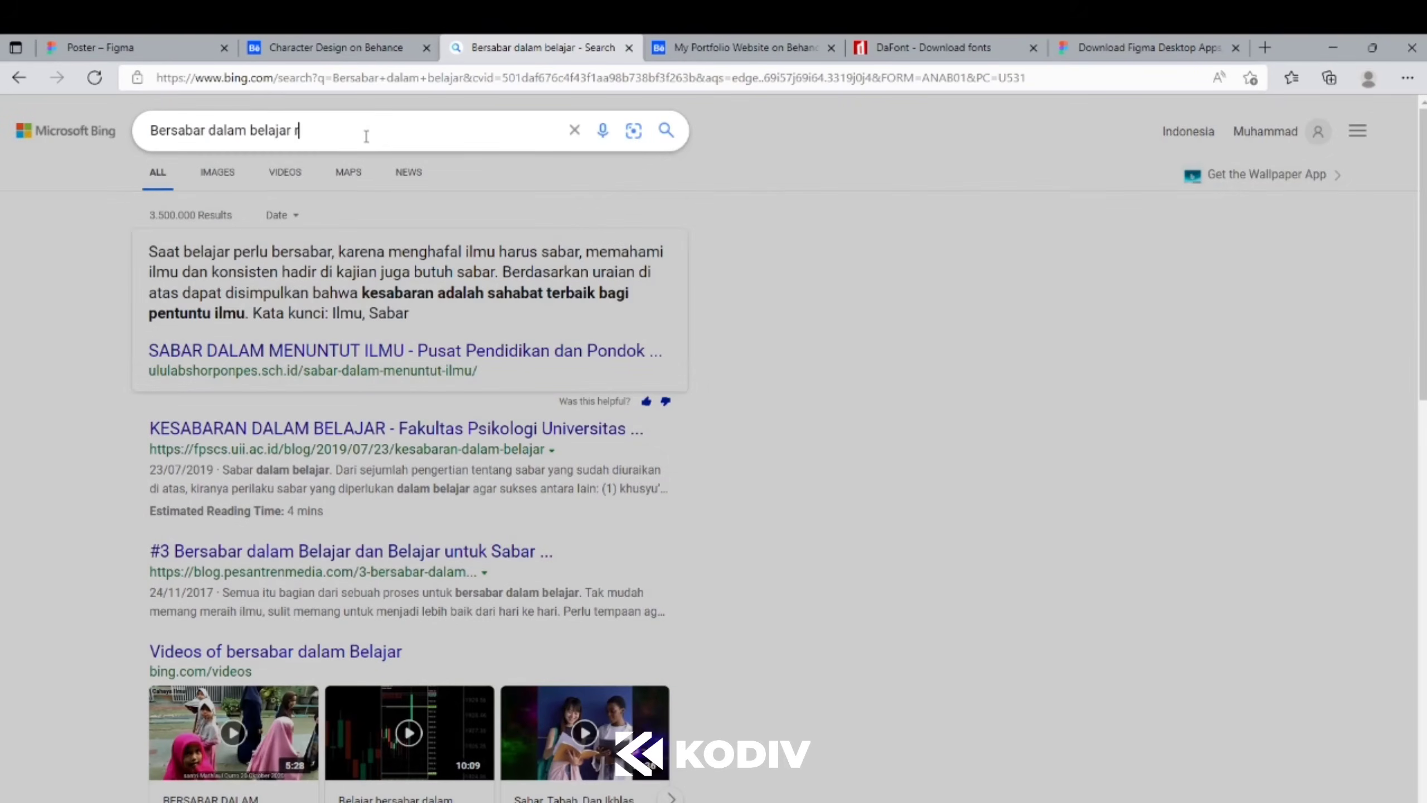
type("umaysho")
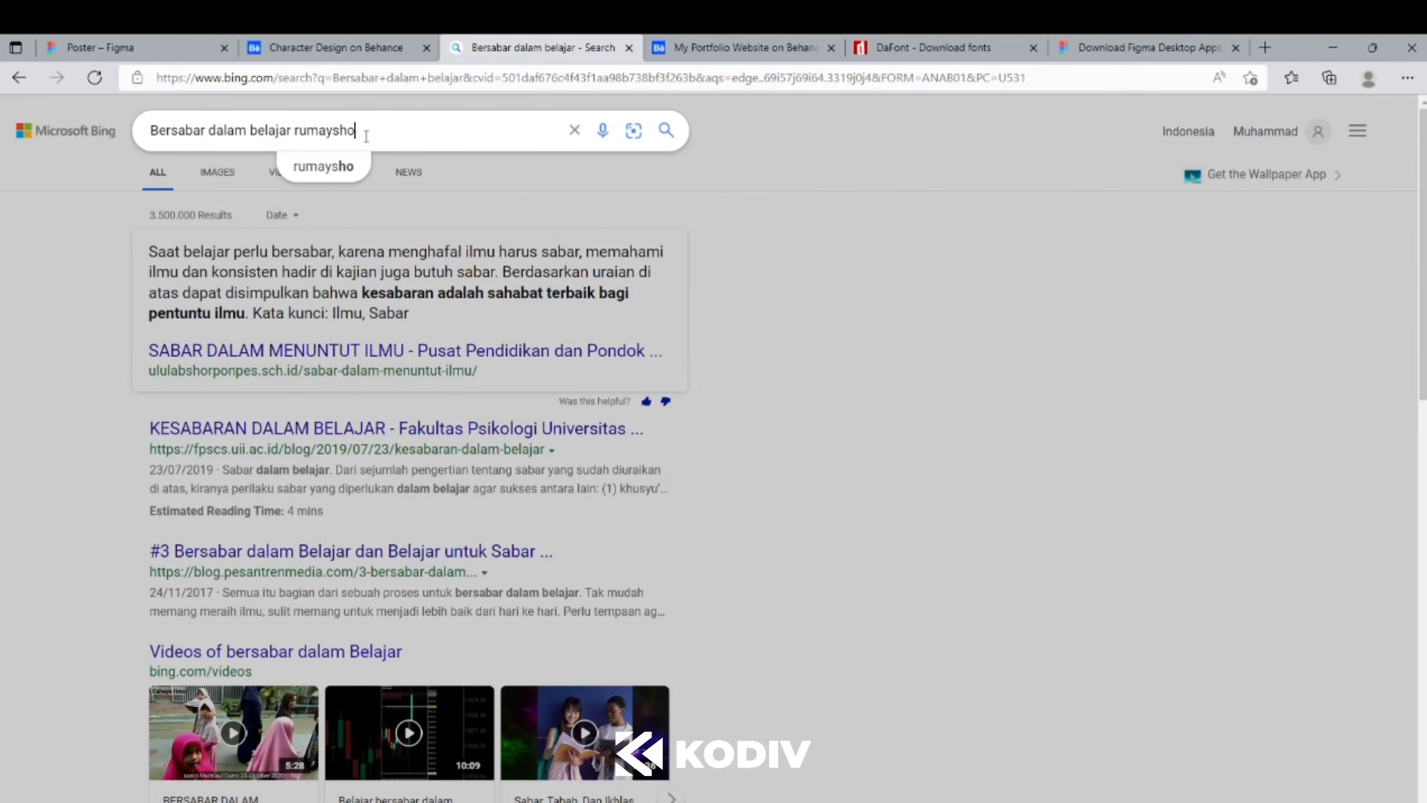
key("Return")
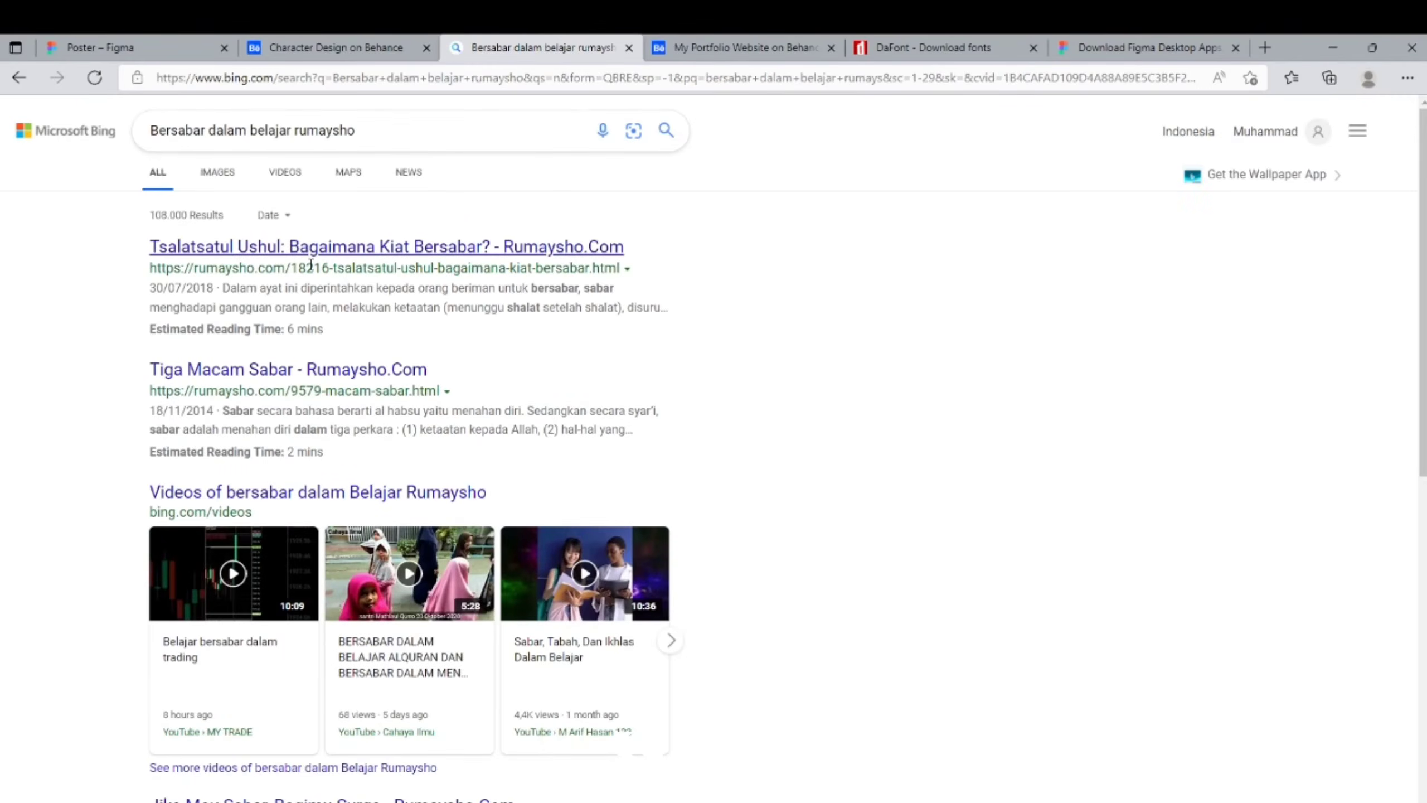
Step: Open the Rumaysho.Com article "Tsalatsatul Ushul: Bagaimana Kiat Bersabar?" and copy the first paragraph under "Sabar dalam Ketaatan"
left_click(323, 246)
left_click(468, 38)
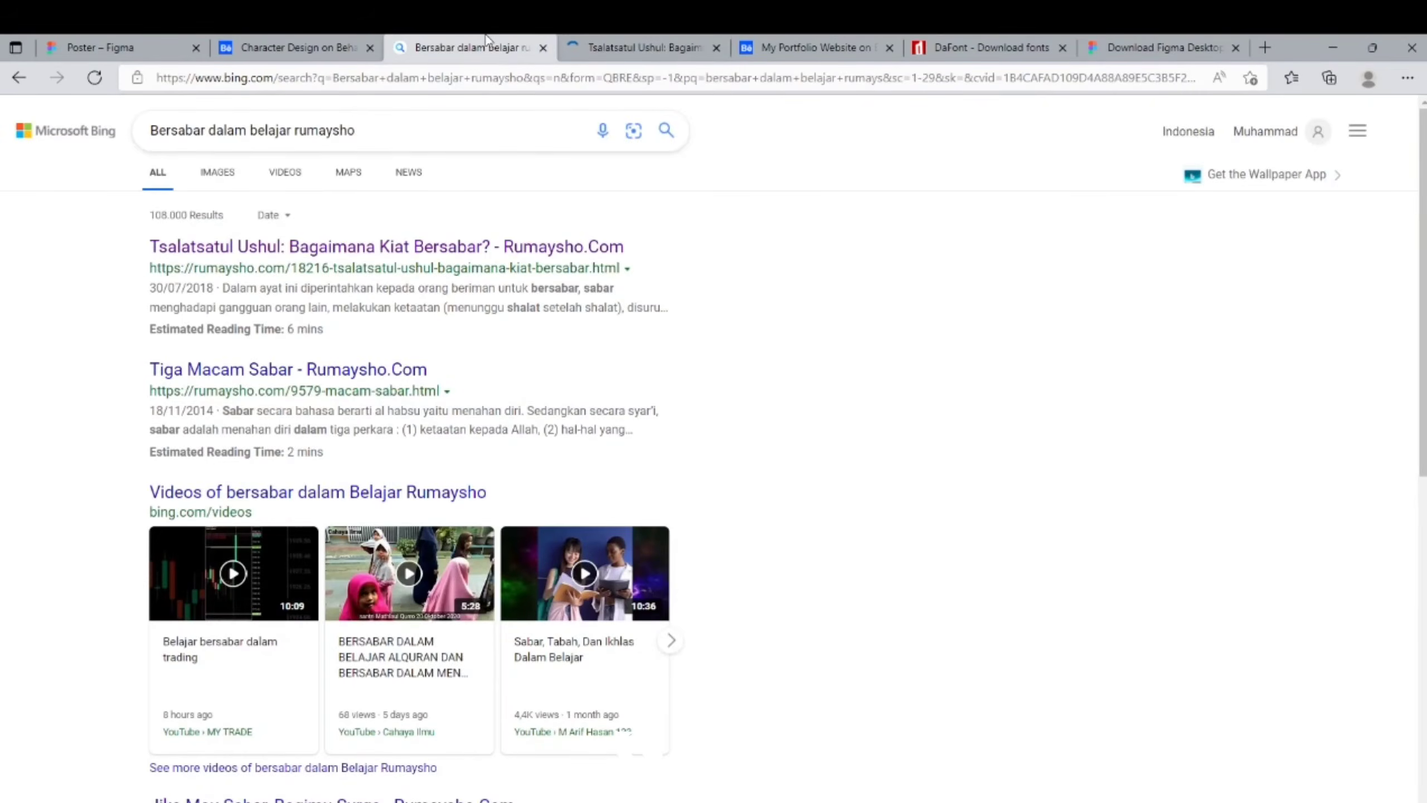
left_click(638, 37)
scroll(1414, 468, "down", 10)
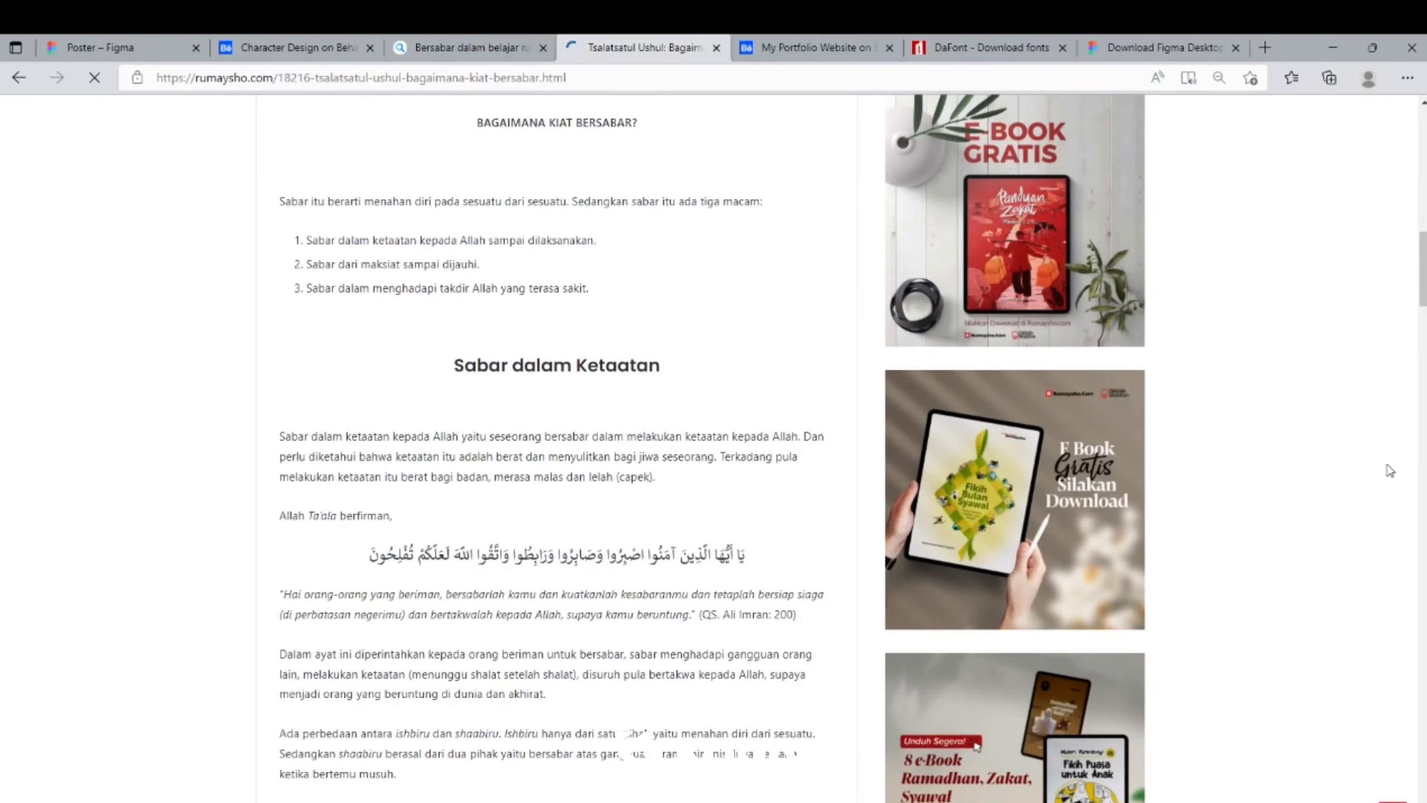
triple_click(300, 436)
key("ctrl+c")
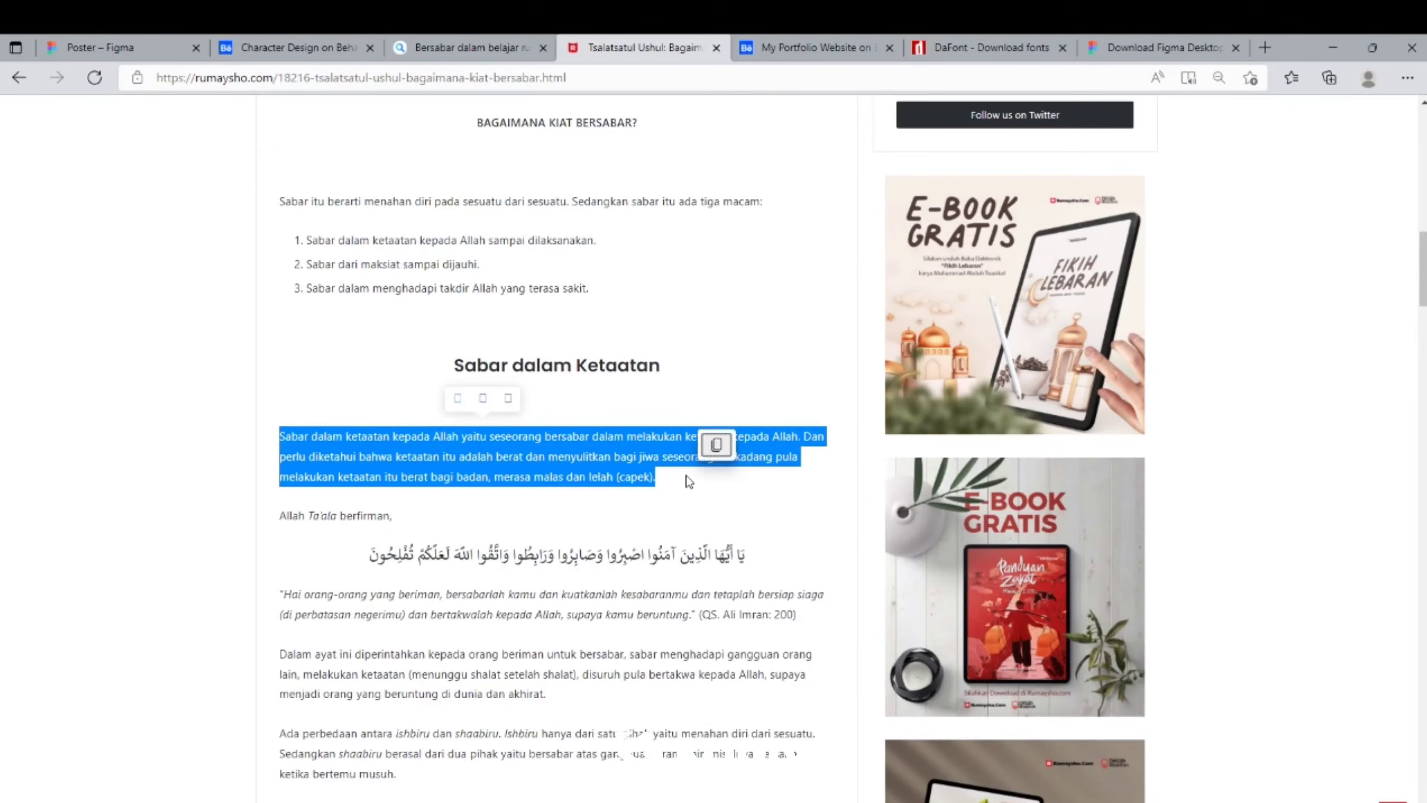
Step: Switch to the Figma desktop app and replace the "Bersabar dalam belajar" text with the copied article paragraph
key("alt+Tab")
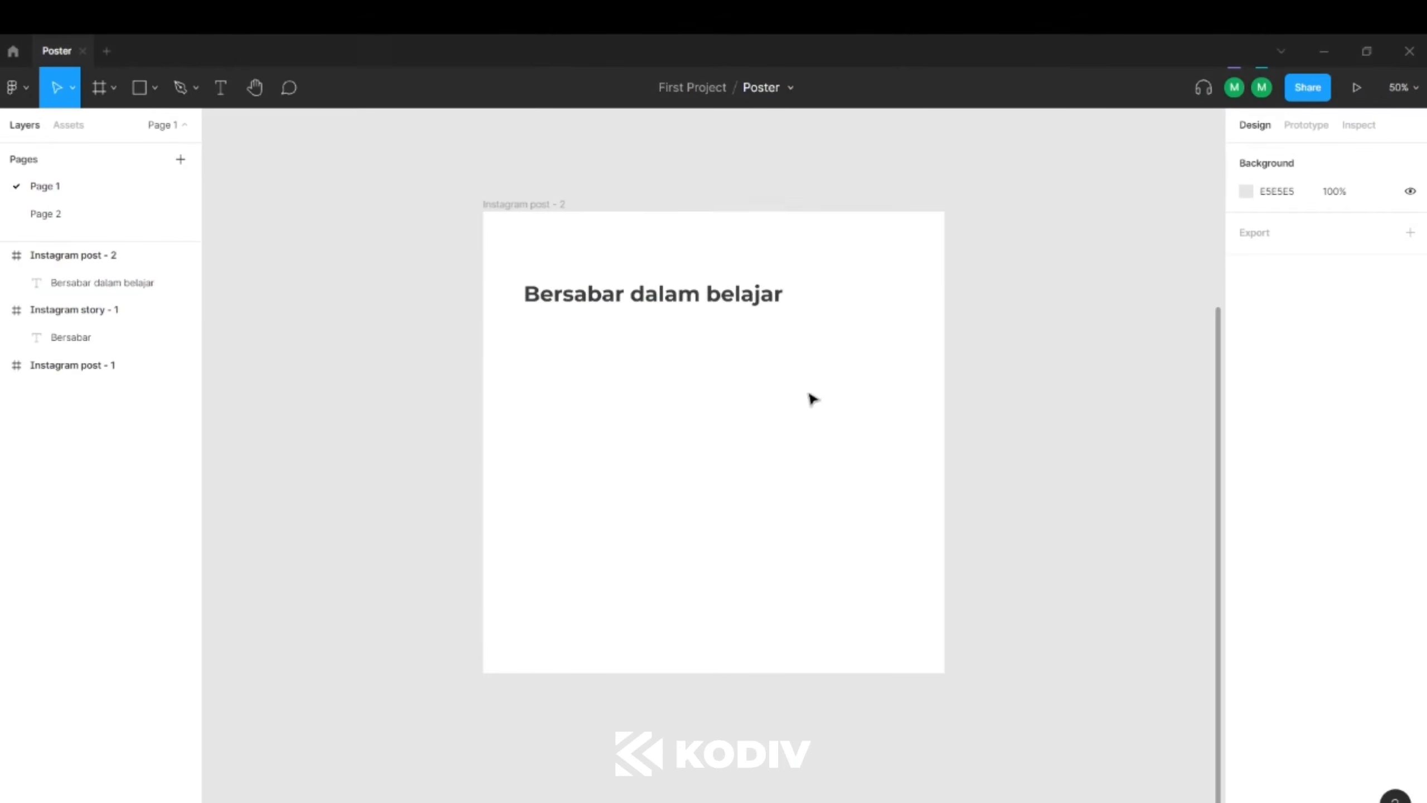
left_click(695, 293)
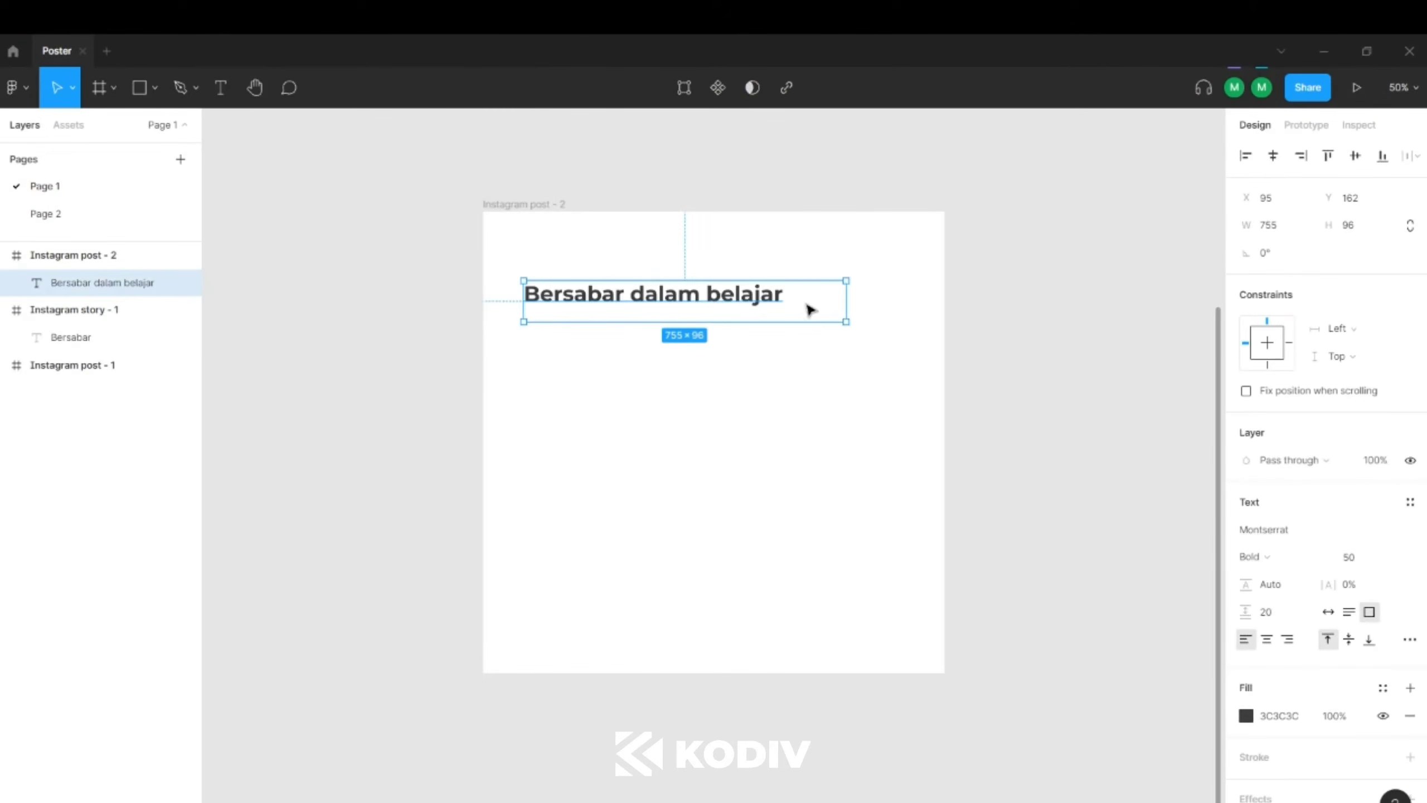
double_click(771, 299)
key("Escape")
double_click(661, 293)
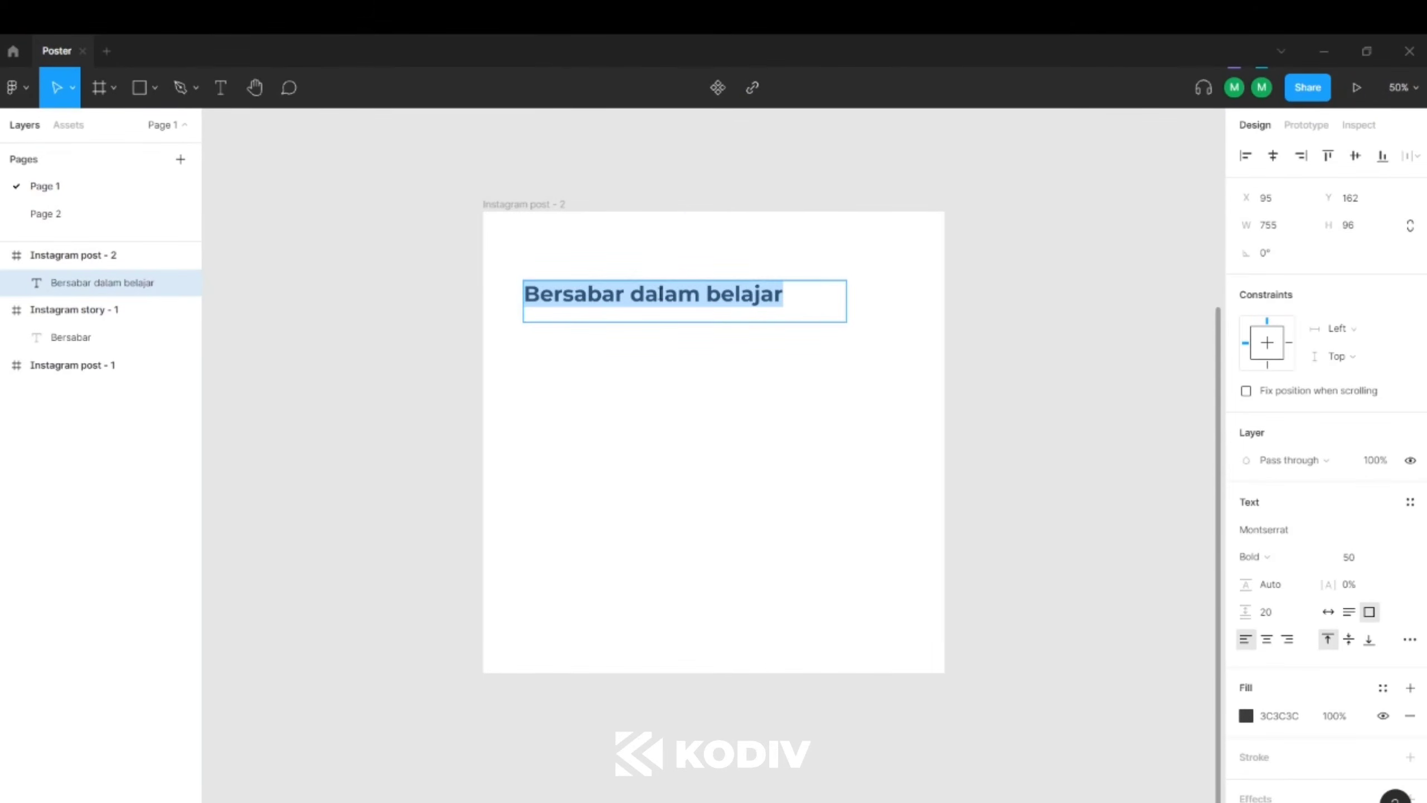
key("ctrl+v")
key("Escape")
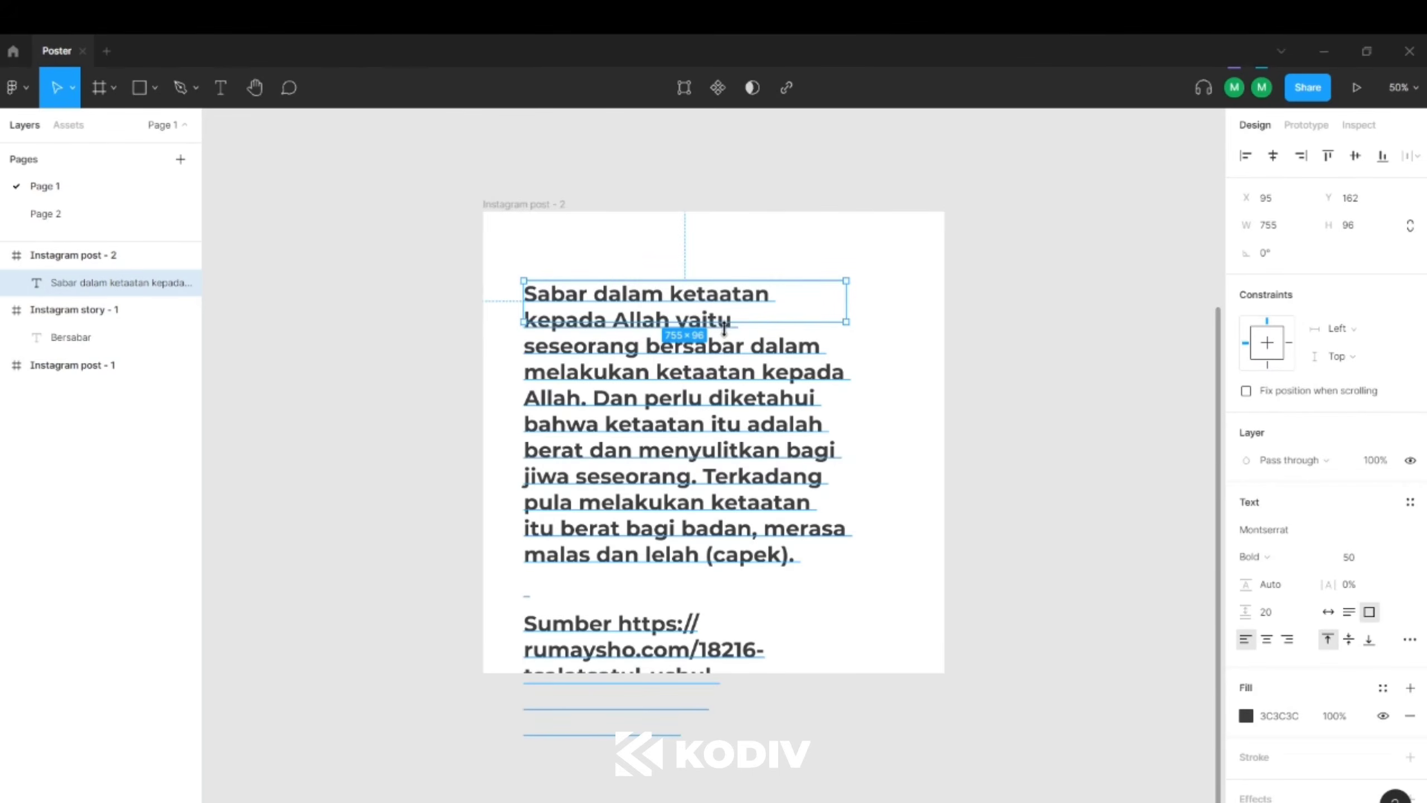
Step: Enlarge the pasted paragraph's text box to about 1004 × 1205 and set its font size to 35
left_click_drag(724, 329, 726, 796)
left_click_drag(846, 447, 953, 447)
left_click(1362, 559)
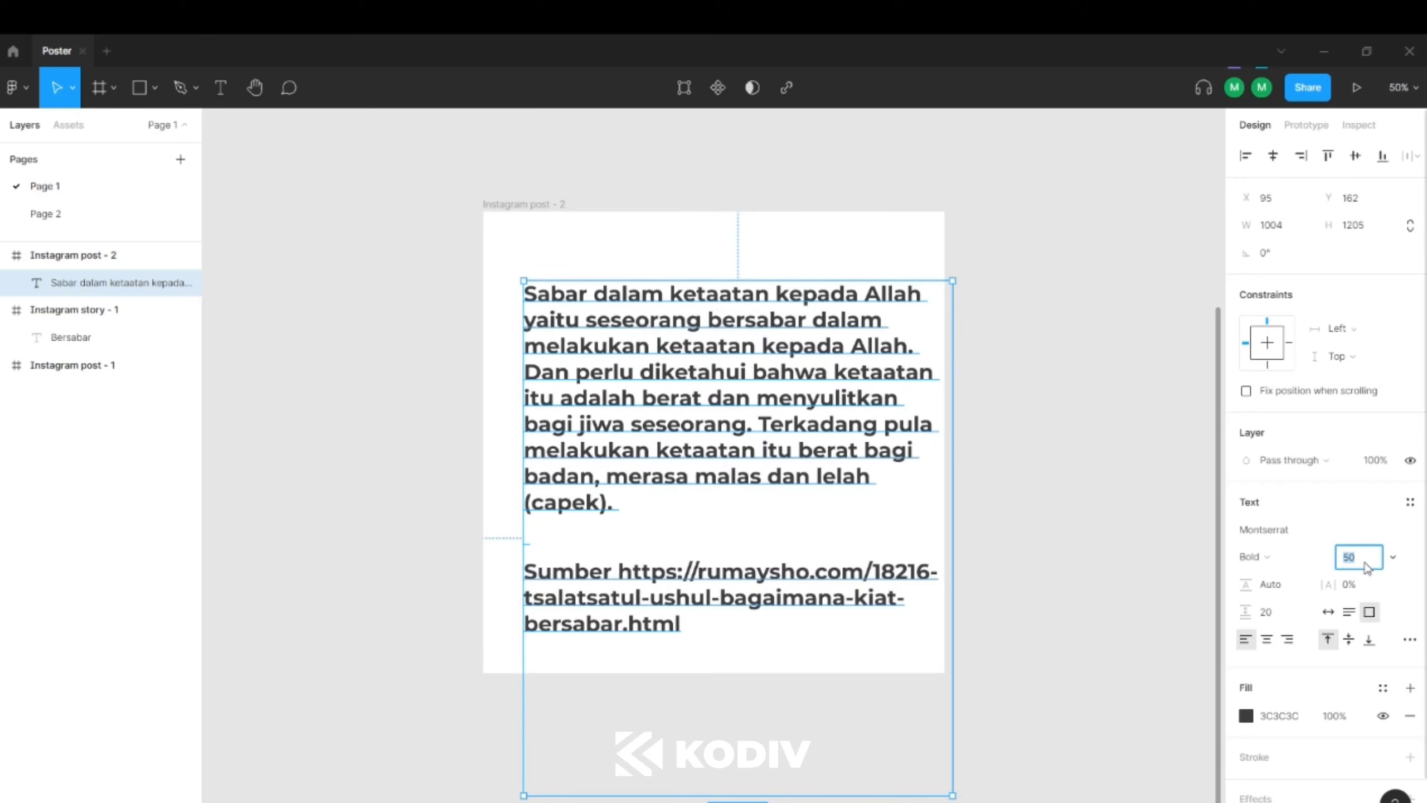
type("35")
key("Return")
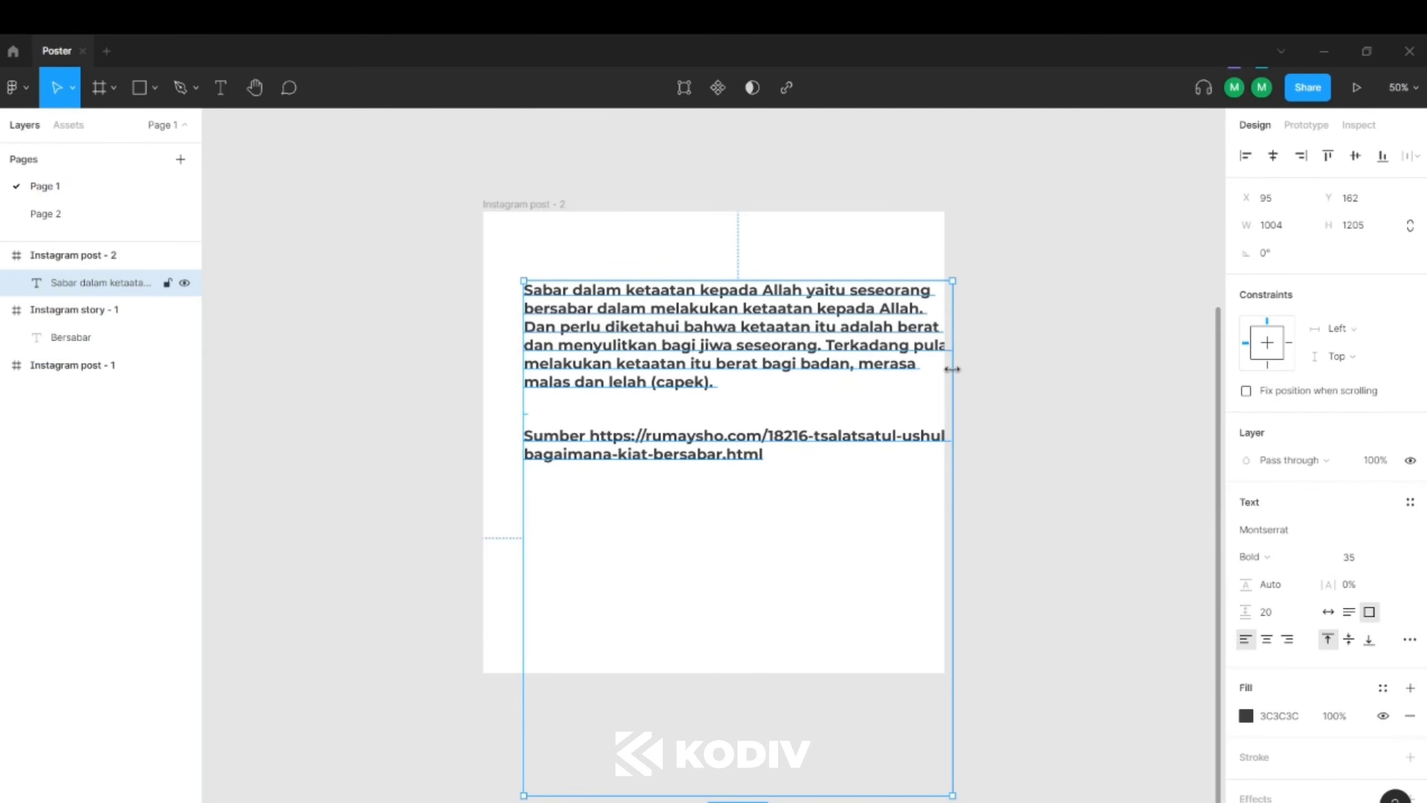
Step: Shrink the paragraph's text box to about 805 × 675 so it fits inside the Instagram post - 2 frame
left_click_drag(952, 370, 868, 364)
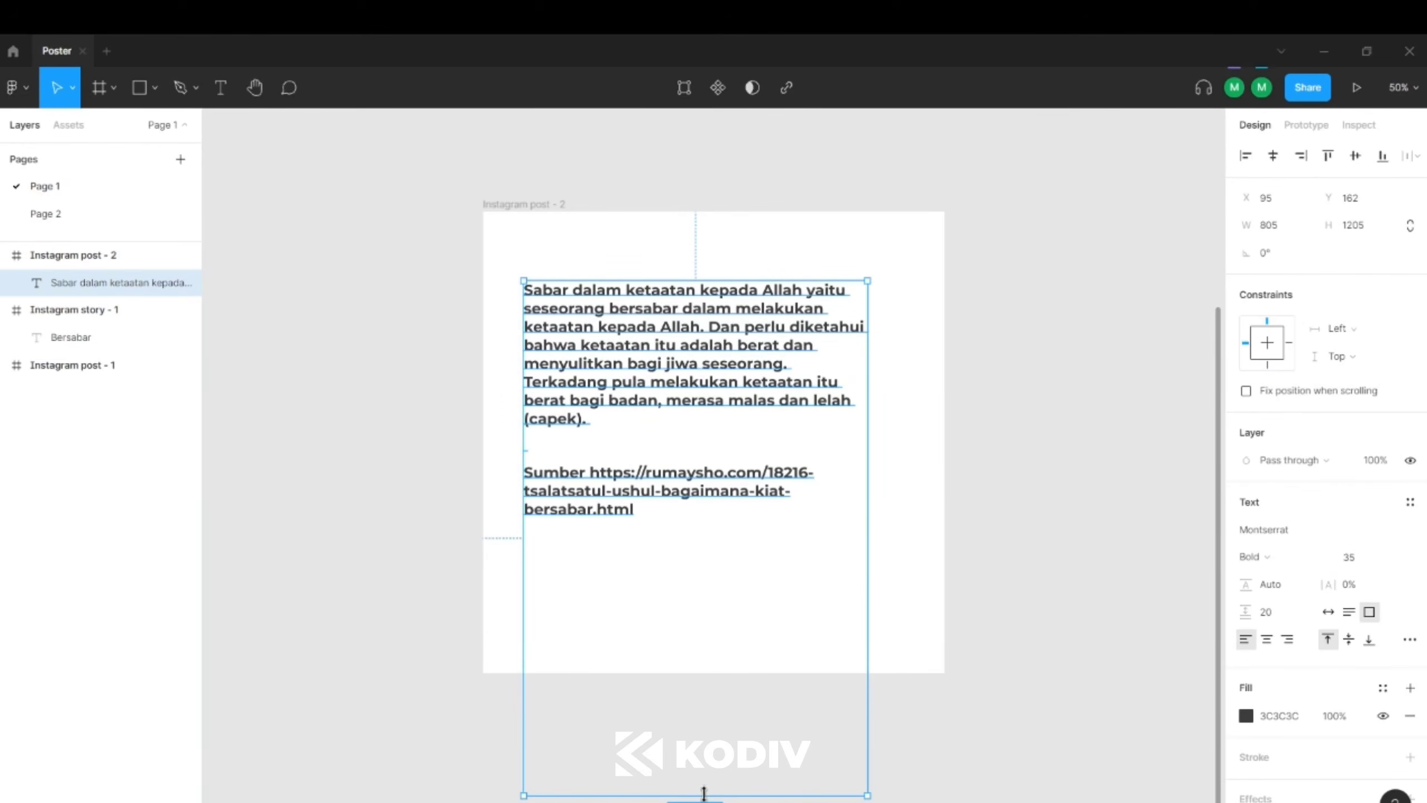
left_click_drag(704, 793, 699, 579)
left_click(988, 444)
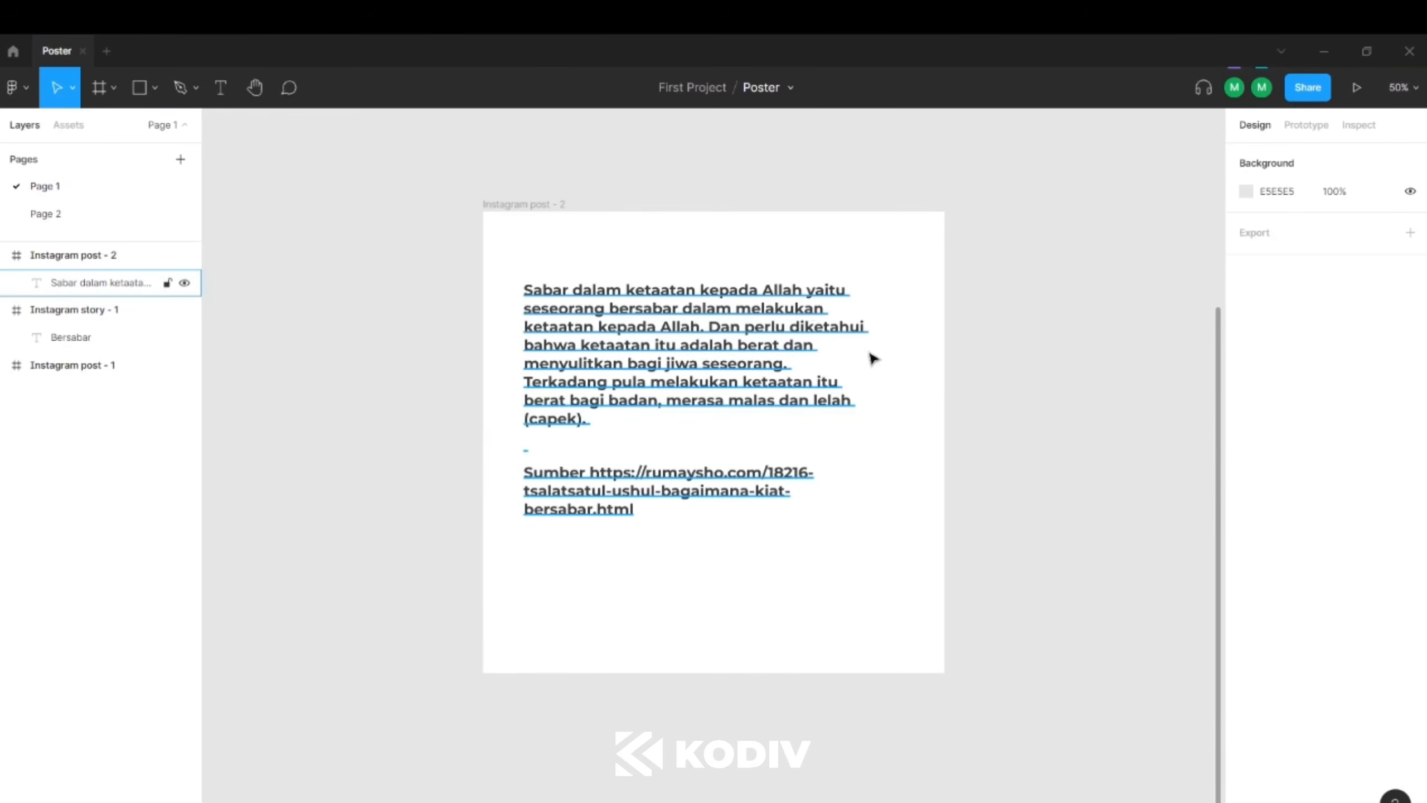
Step: Set the paragraph spacing of the pasted article text in Instagram post - 2 to 50
scroll(693, 288, "up", 1)
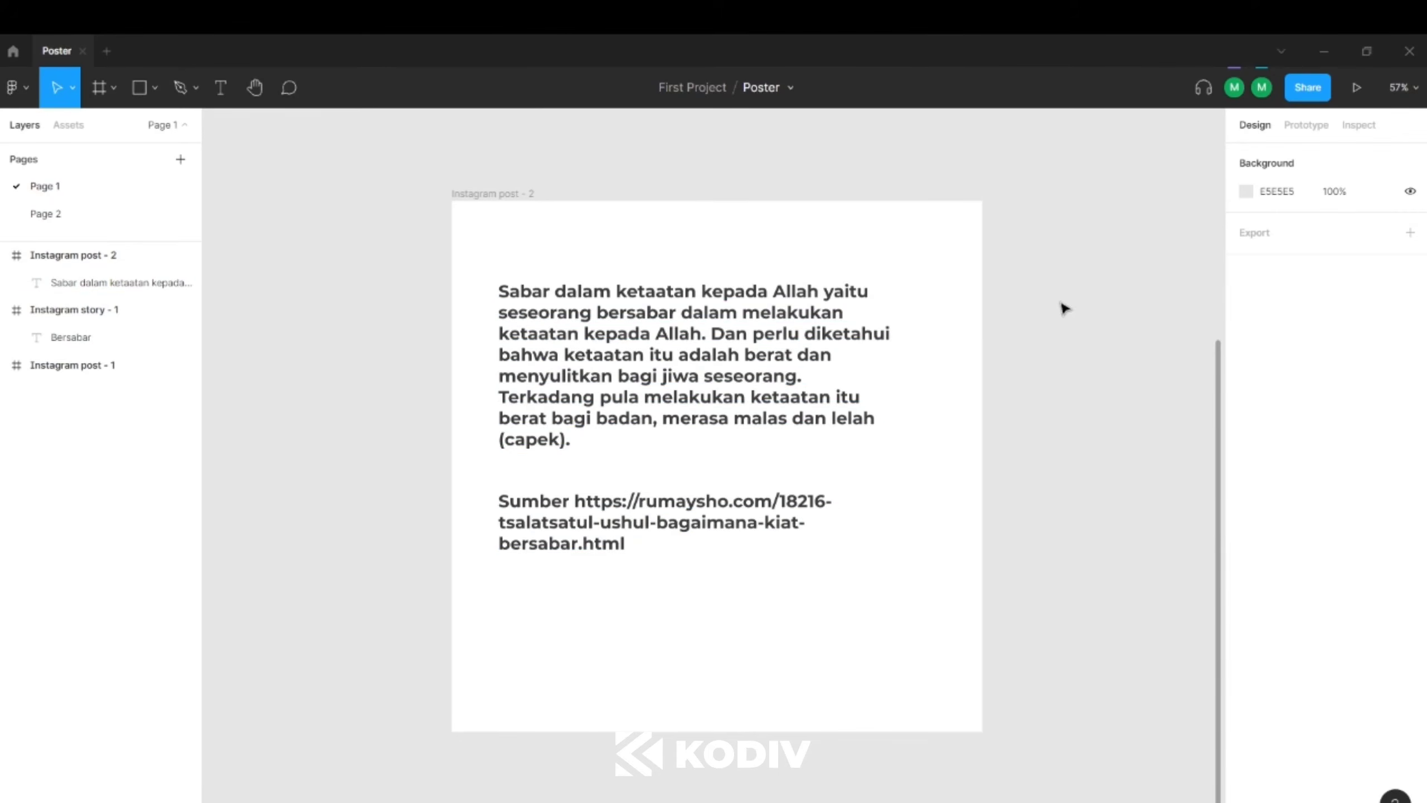
left_click(822, 337)
left_click(1272, 618)
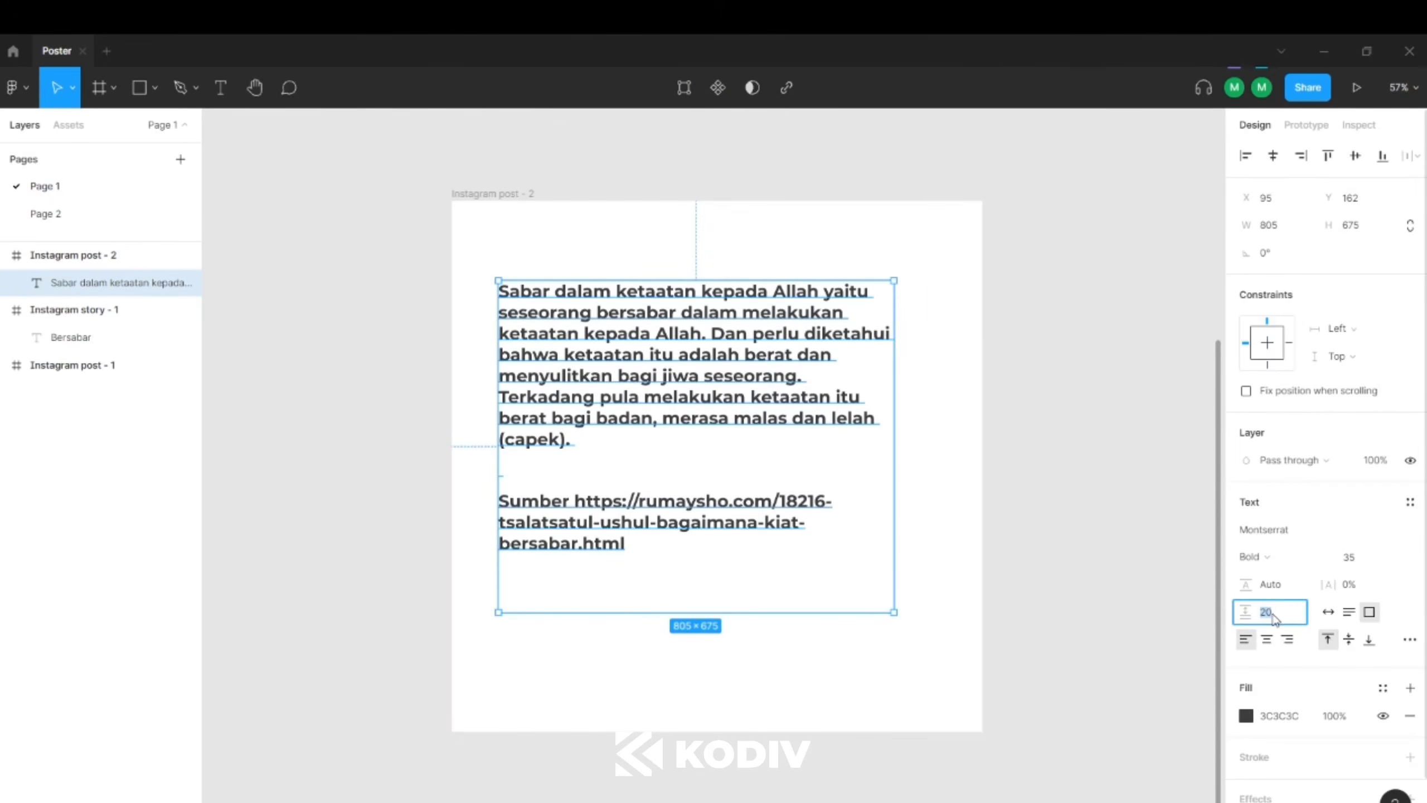
type("50")
key("Return")
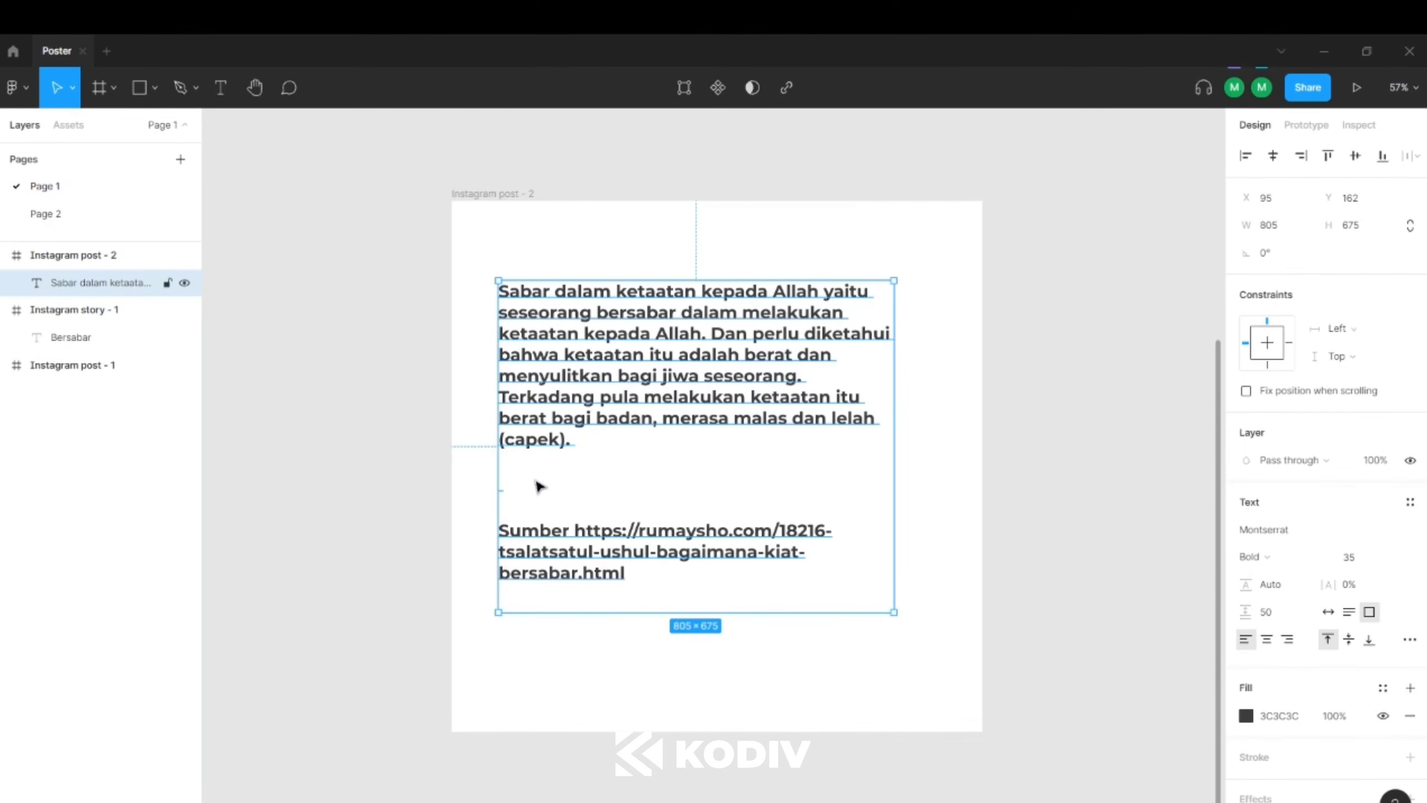
Step: Remove the empty line between the article paragraph and the "Sumber" source line in Instagram post - 2
left_click(534, 481)
left_click(546, 523)
key("Return")
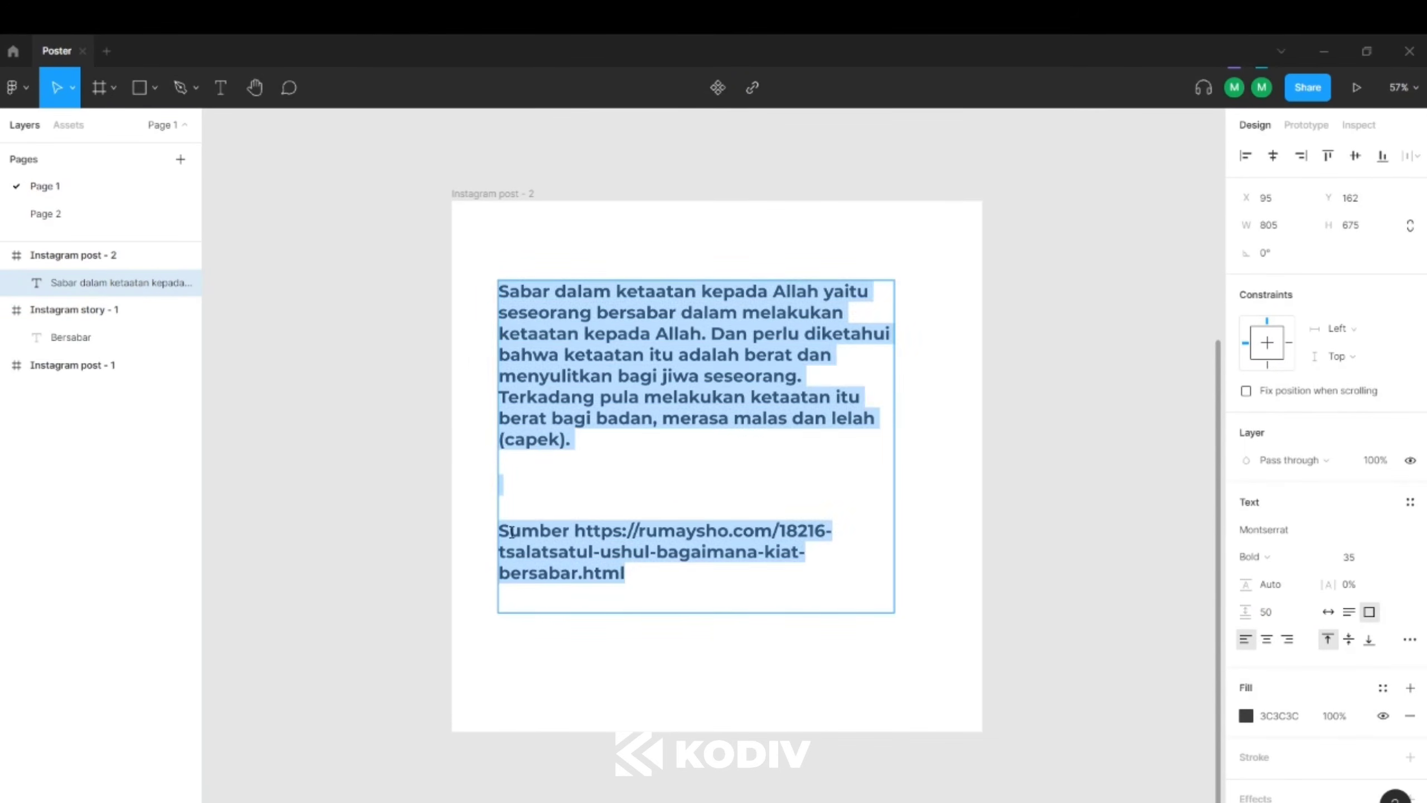
left_click(501, 531)
key("BackSpace")
key("BackSpace")
key("BackSpace")
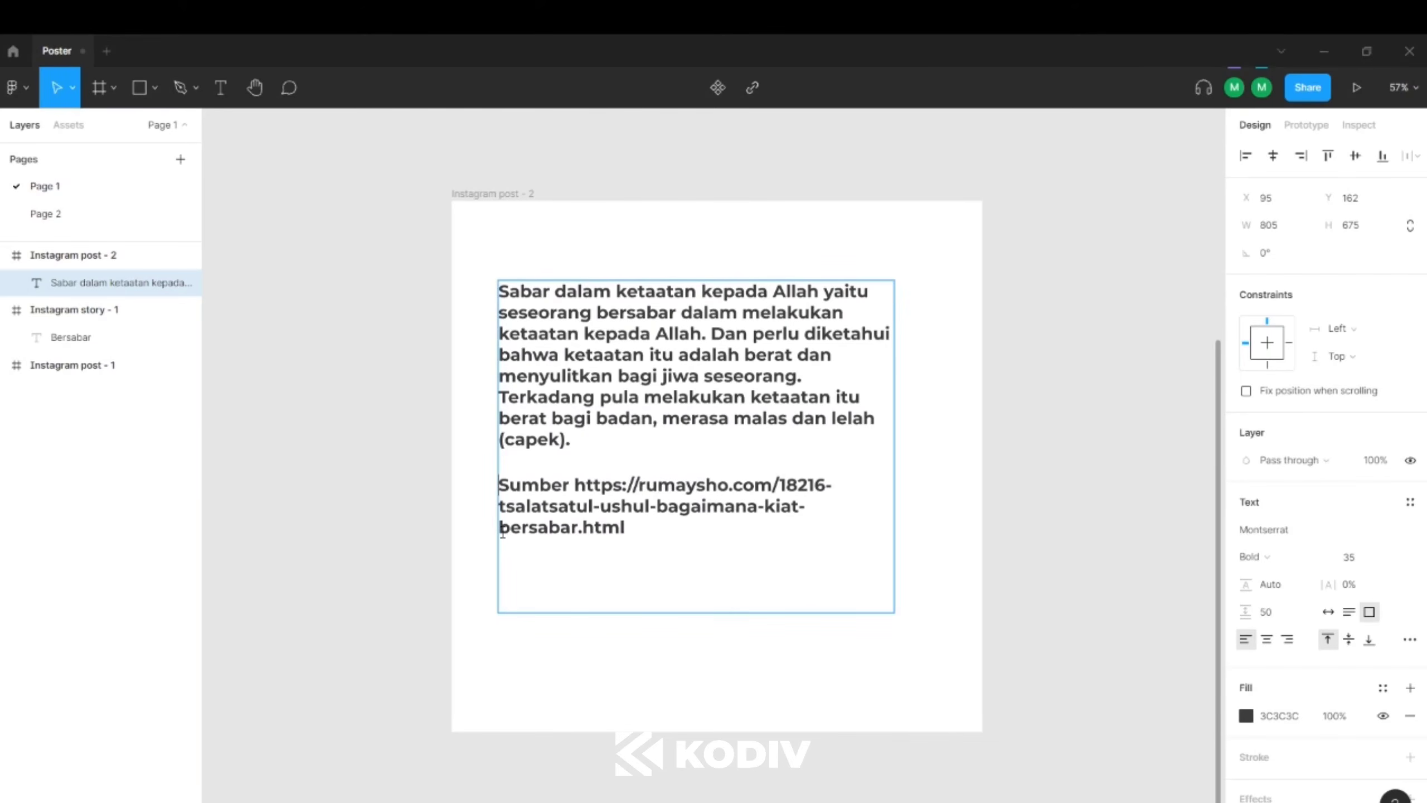
key("Return")
key("Return")
key("Escape")
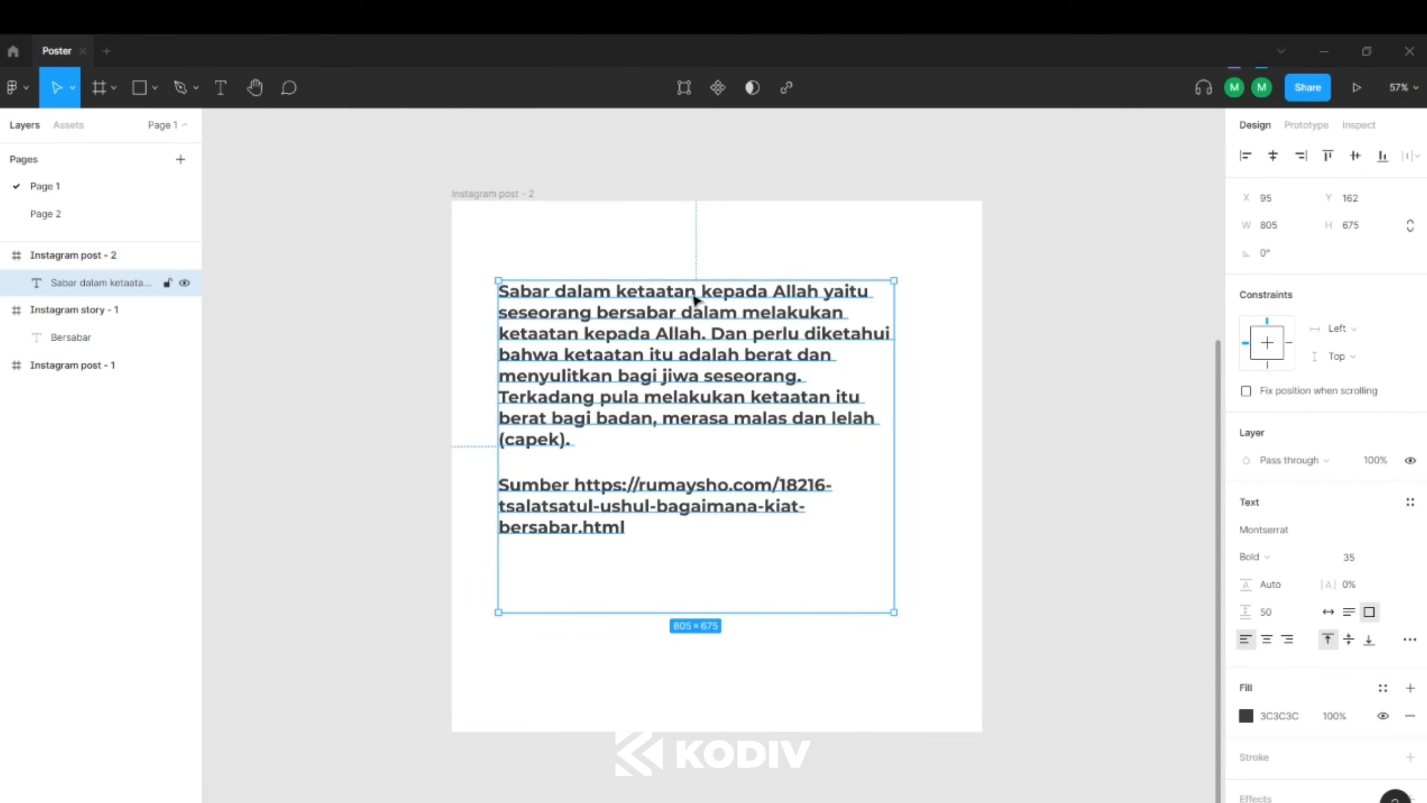
double_click(830, 293)
left_click(825, 291)
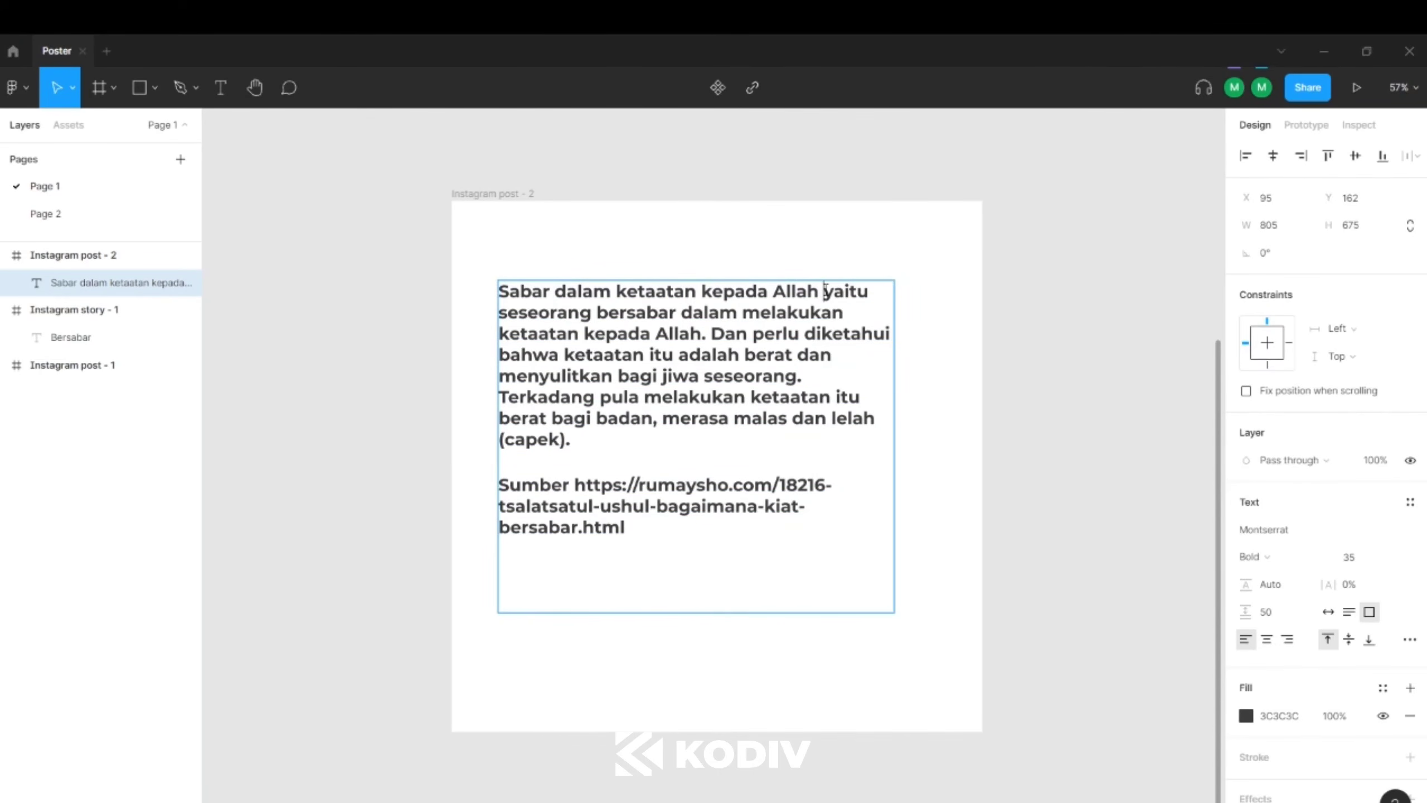
key("Escape")
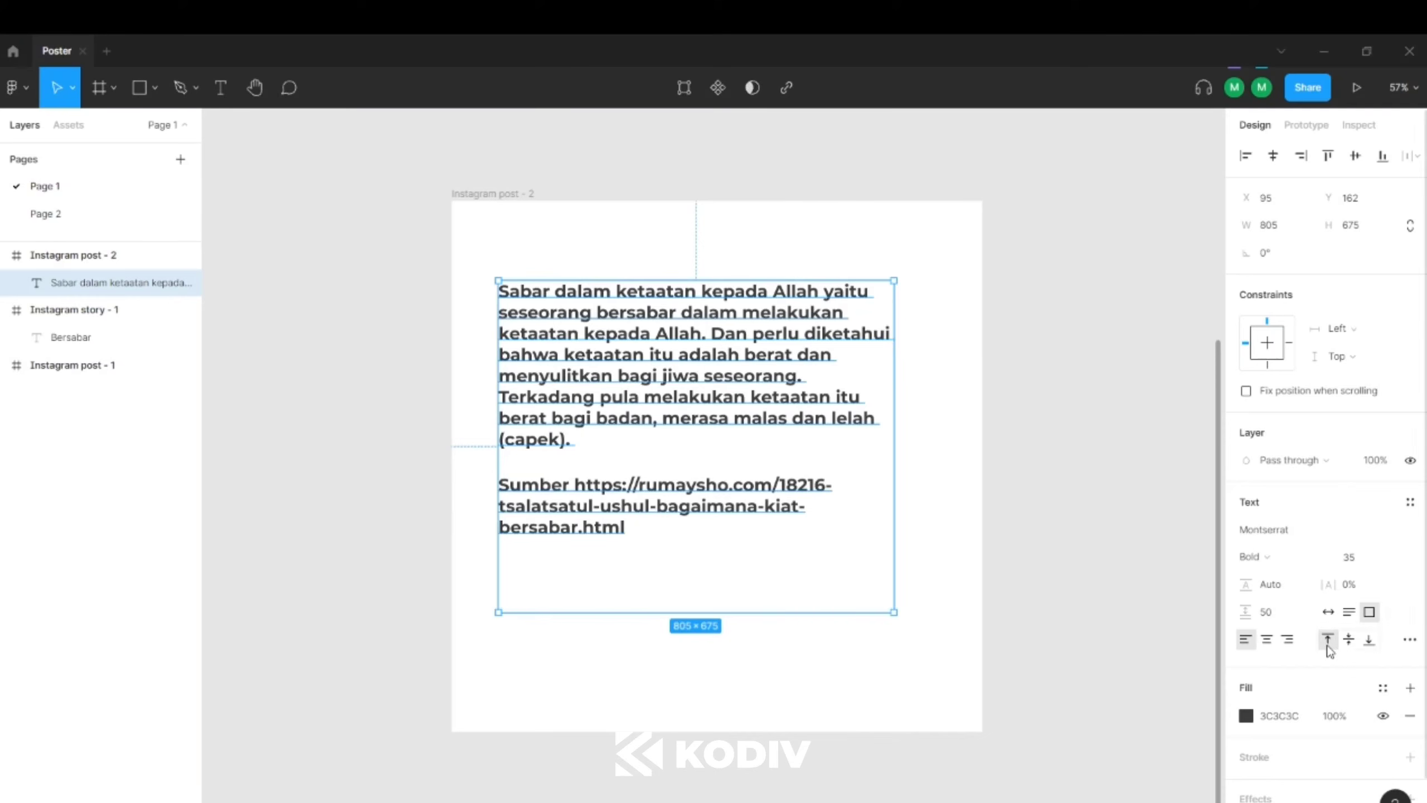
Step: Set the paragraph spacing of the article text to 0, return it to 50, and deselect the text
left_click(1267, 611)
type("0")
key("Return")
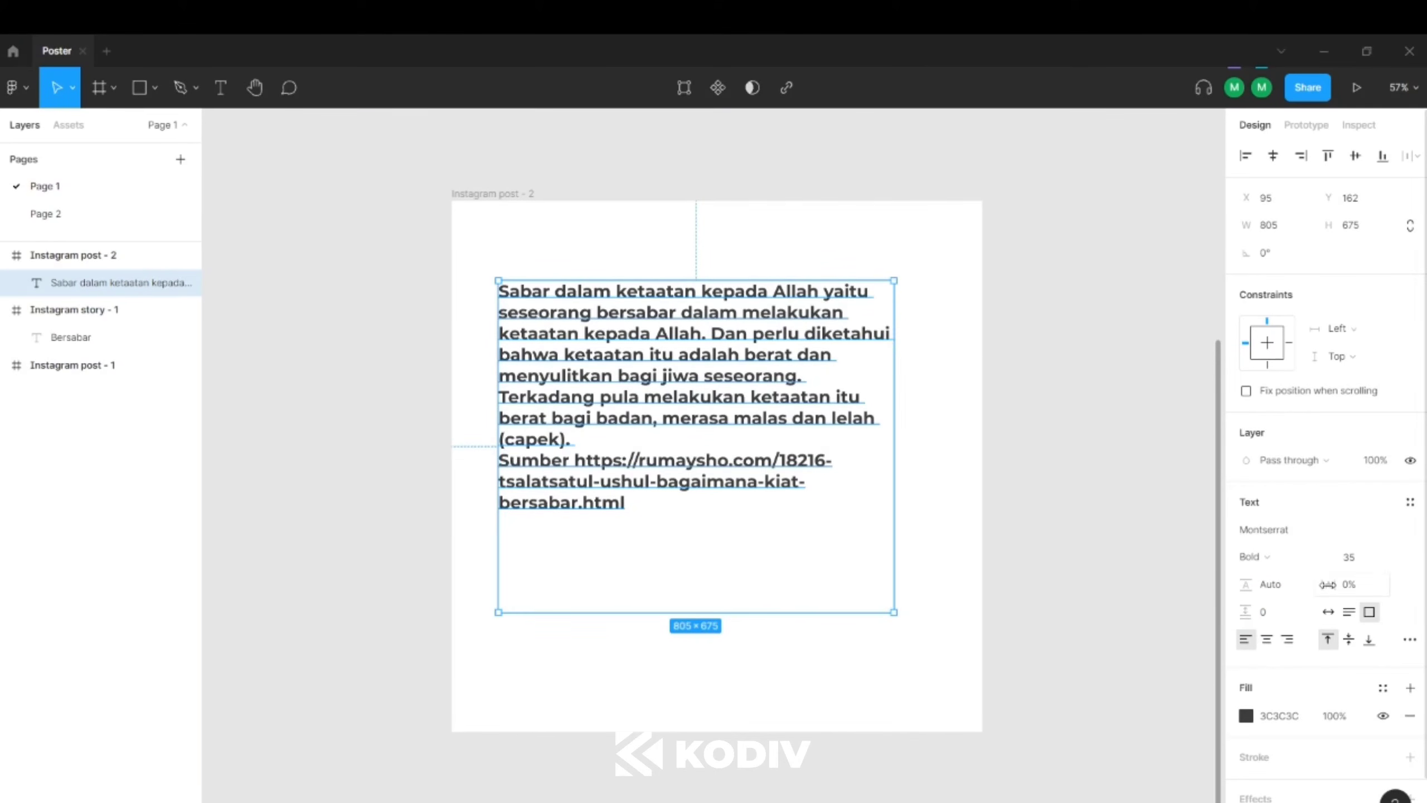
left_click(1276, 620)
type("50")
key("Return")
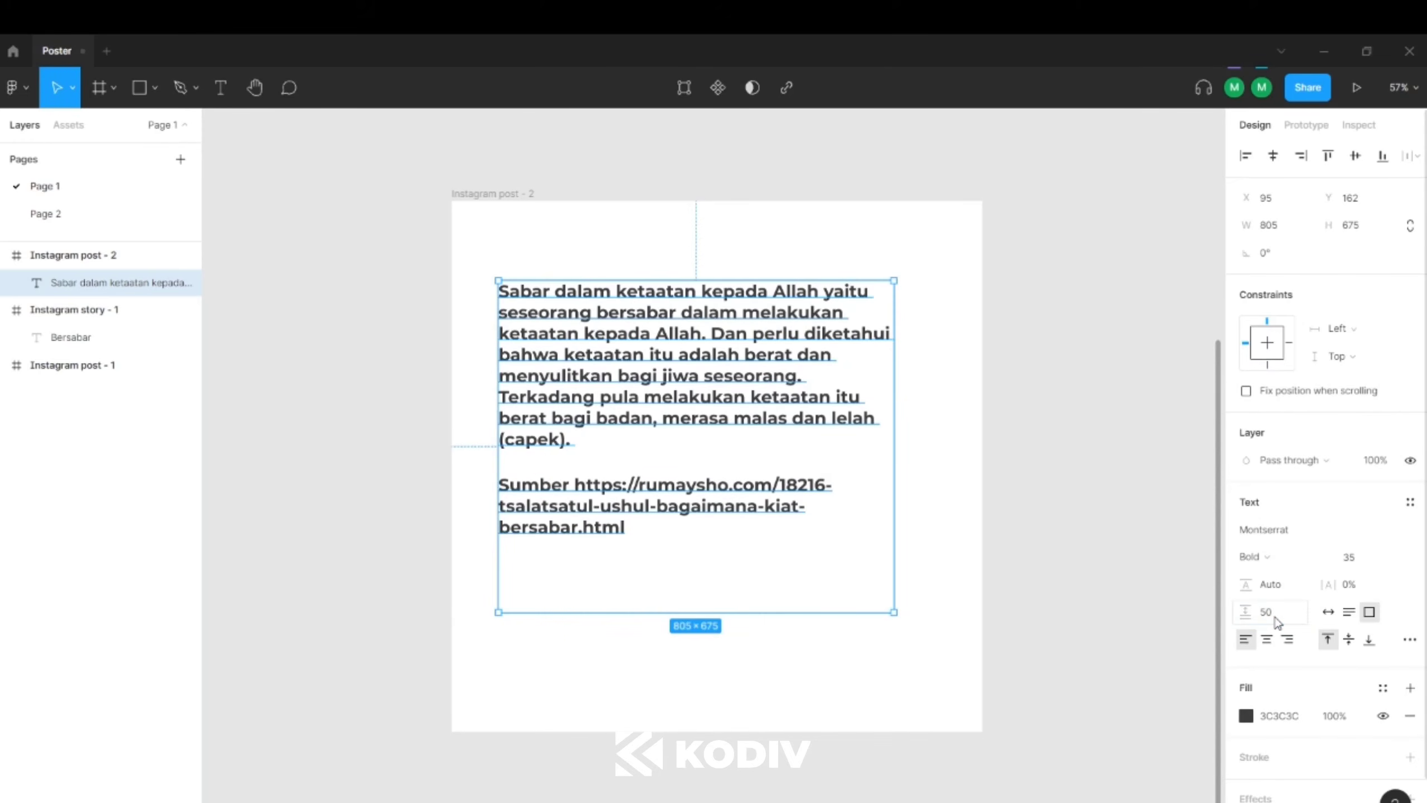
left_click(925, 447)
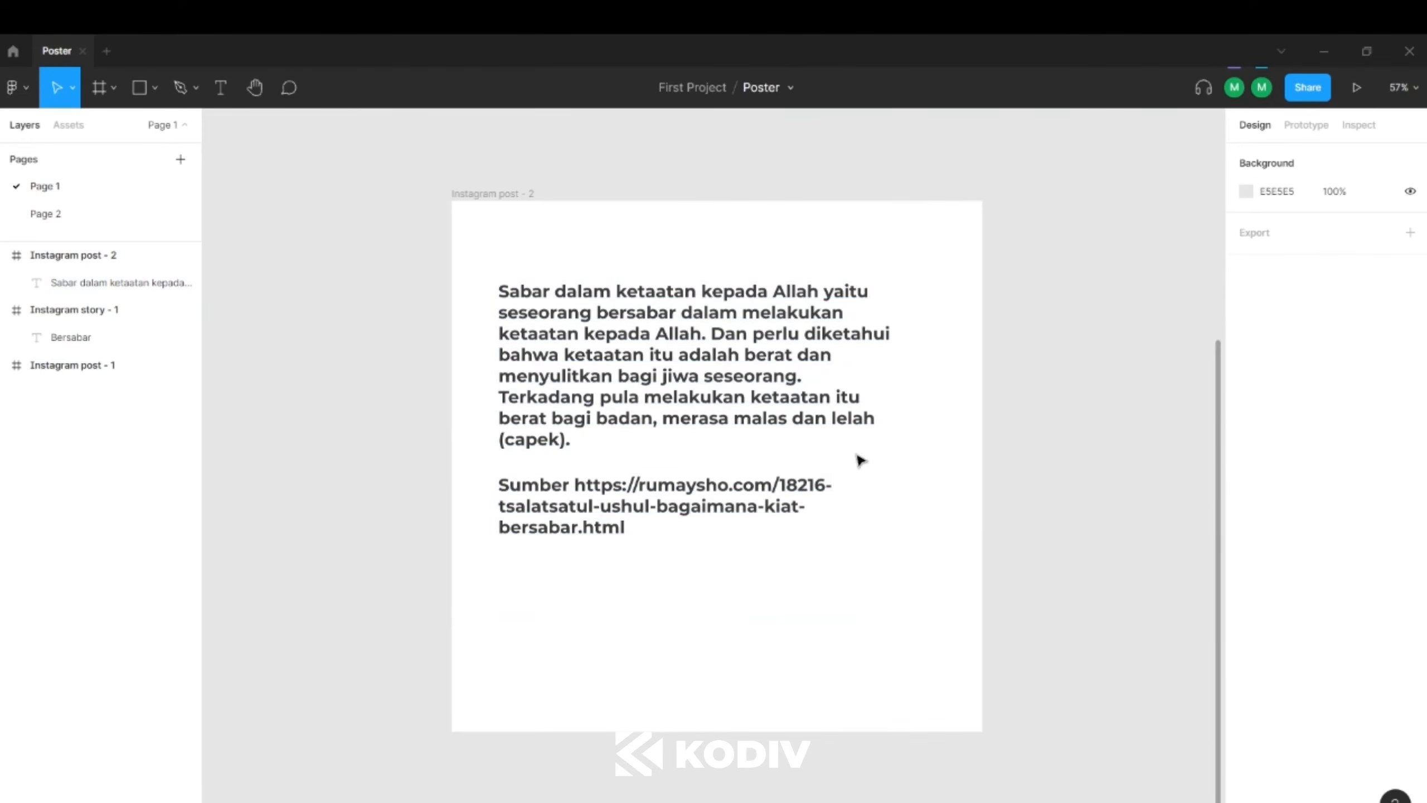
Step: Widen the article paragraph's text box in Instagram post - 2 to about 846 × 675
left_click(822, 396)
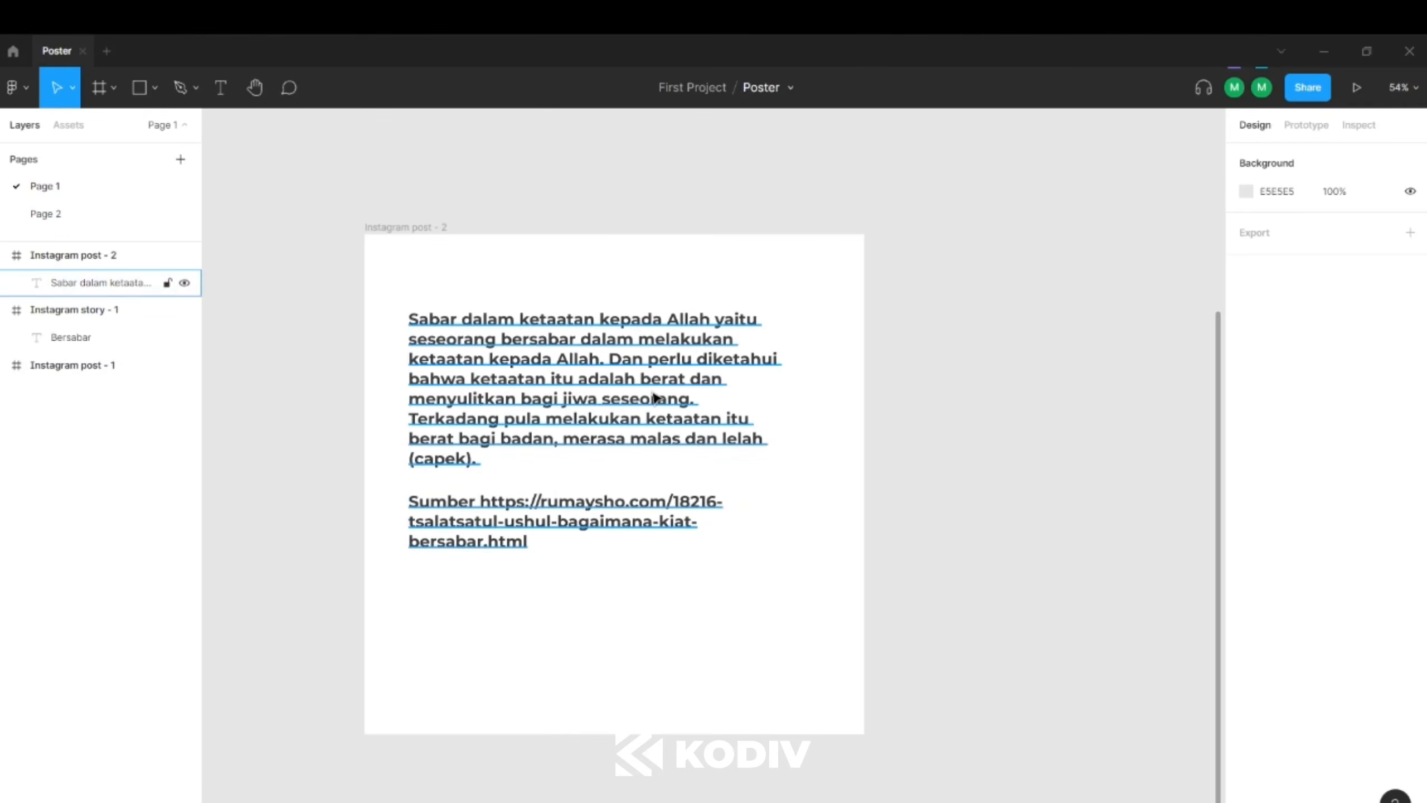
left_click(113, 282)
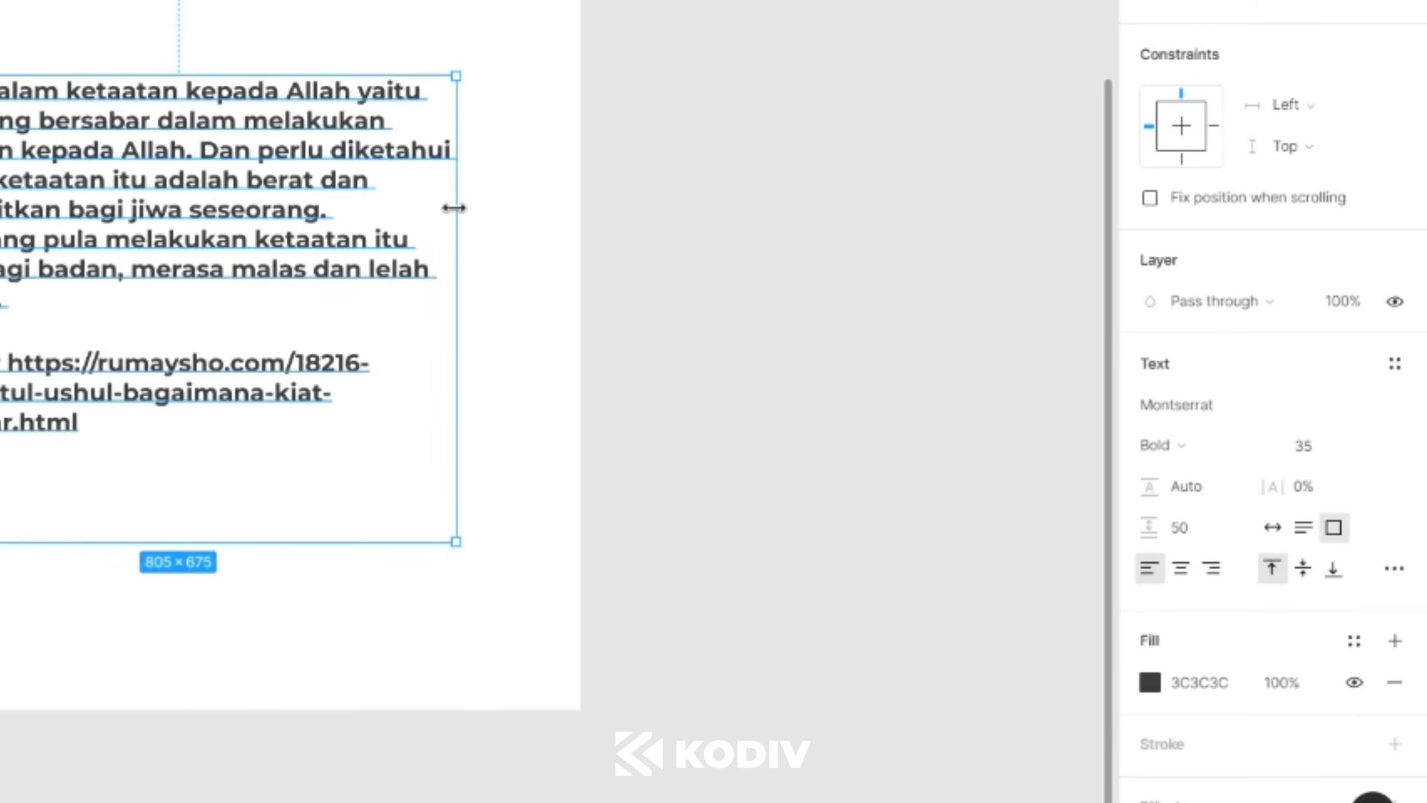
mouse_move(474, 207)
left_mouse_down()
mouse_move(548, 205)
mouse_move(317, 202)
mouse_move(500, 197)
mouse_move(484, 198)
left_mouse_up()
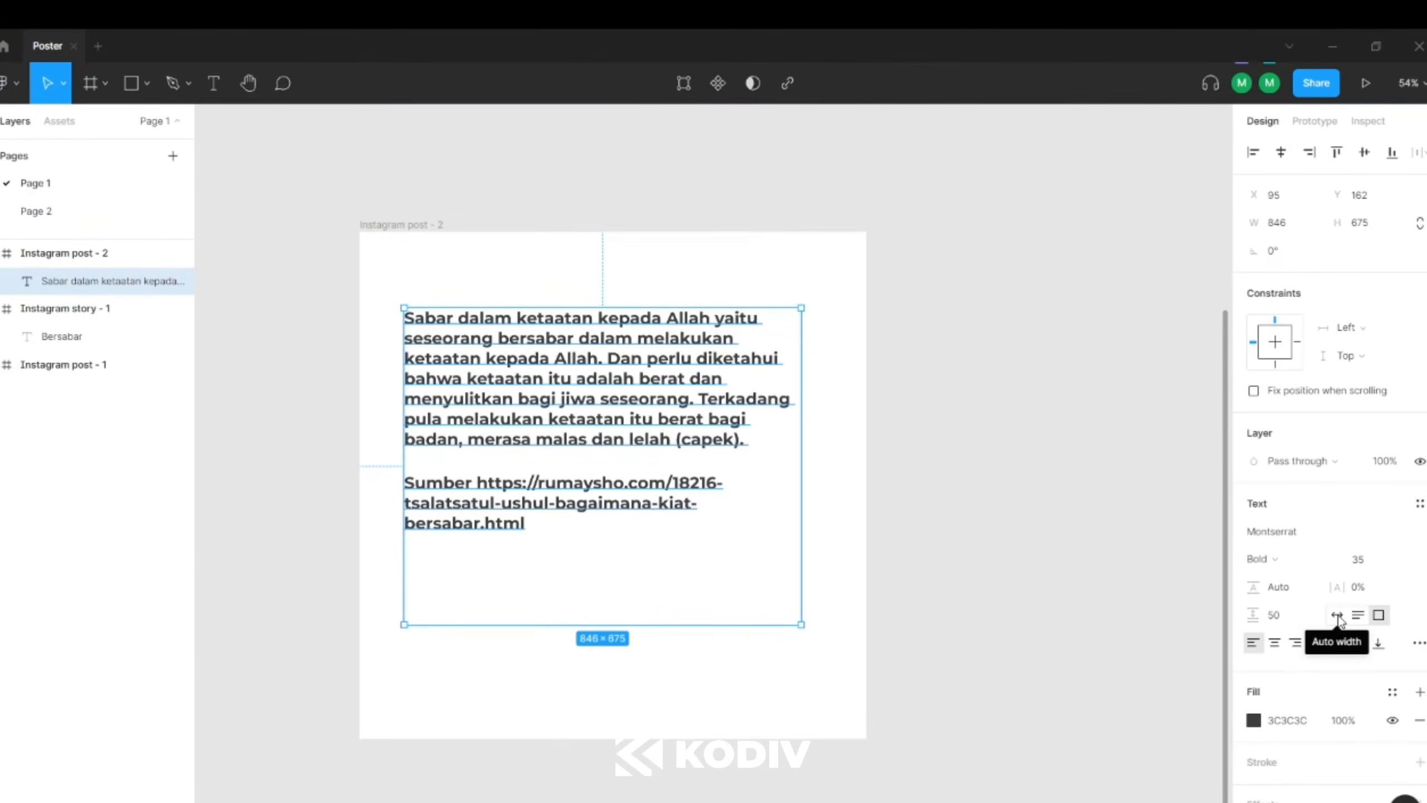
Step: Switch the article text box to auto width and inspect how far it extends beyond the Instagram post - 2 frame
left_click(1337, 615)
scroll(637, 366, "down", 3)
scroll(583, 360, "right", 5)
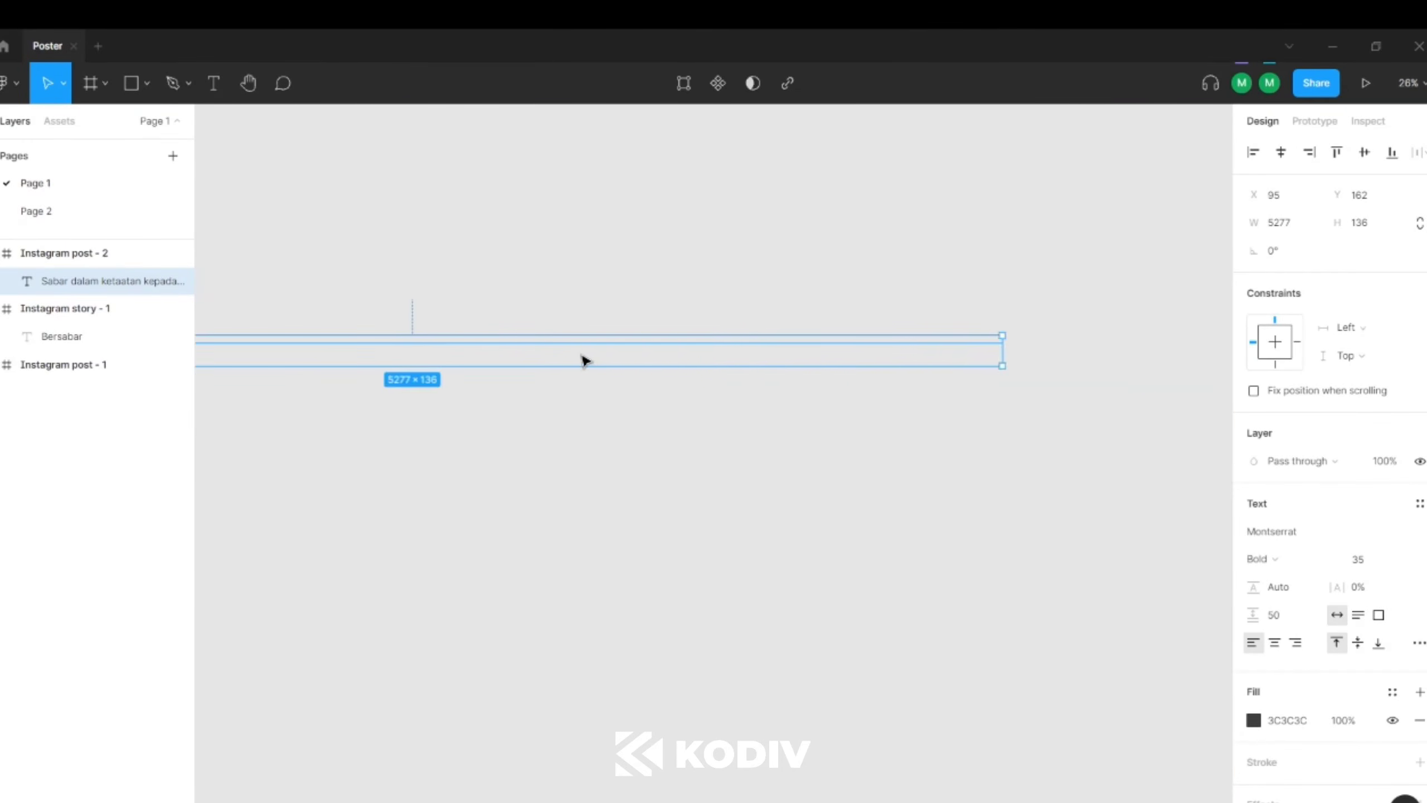
scroll(582, 360, "right", 3)
scroll(583, 360, "left", 10)
scroll(927, 351, "up", 2)
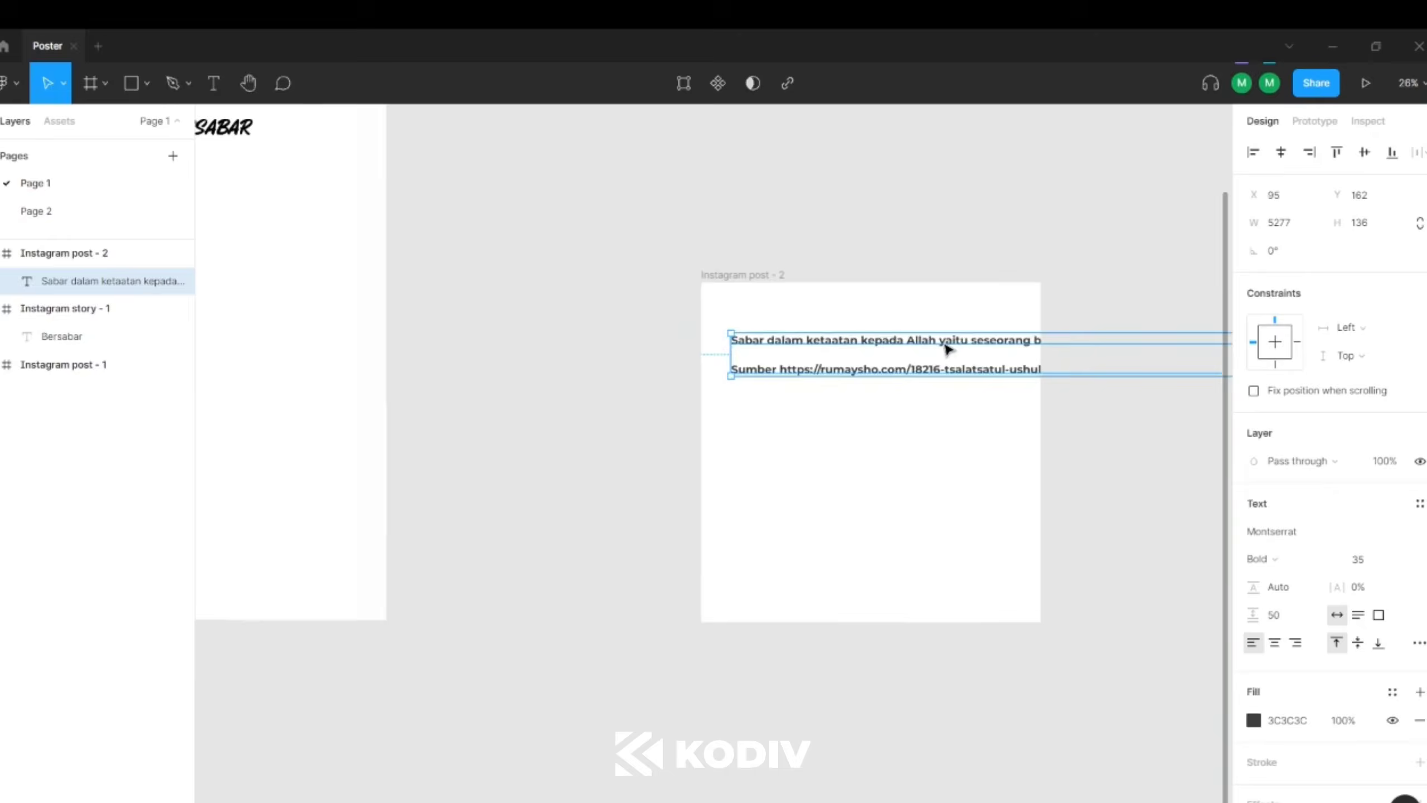
scroll(946, 348, "up", 3)
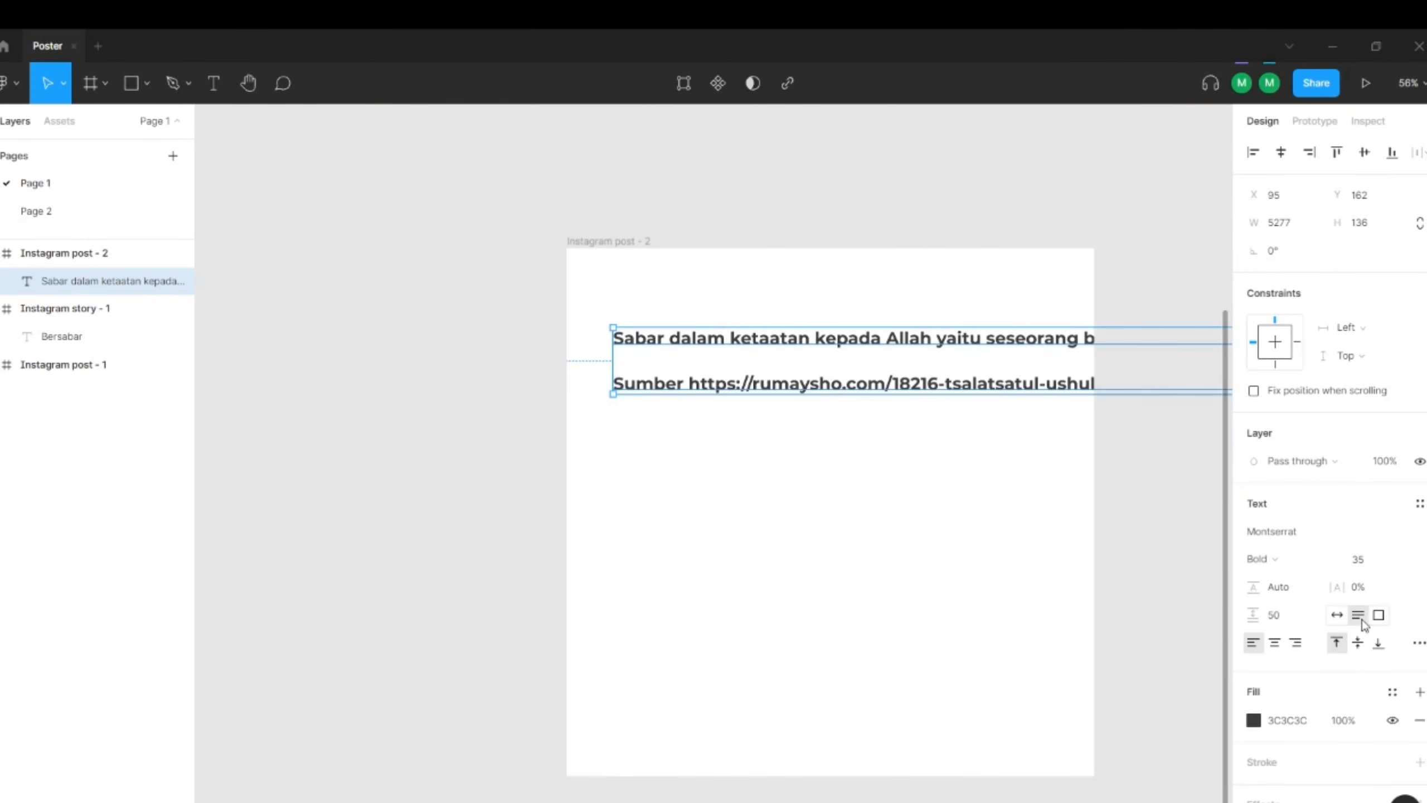
Step: Switch the article text box to fixed size and resize it to about 833 × 584 inside Instagram post - 2
scroll(786, 374, "down", 5)
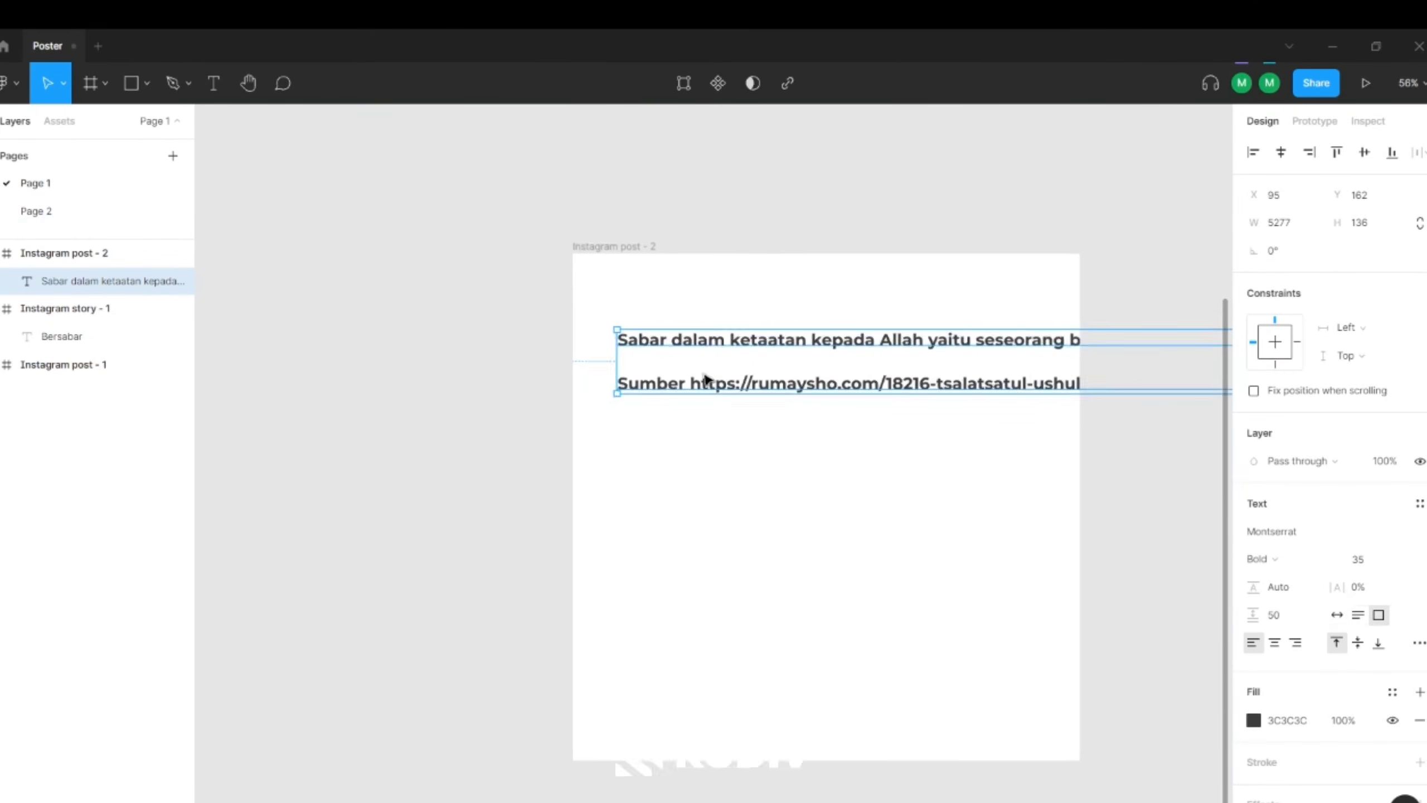
scroll(924, 374, "down", 3)
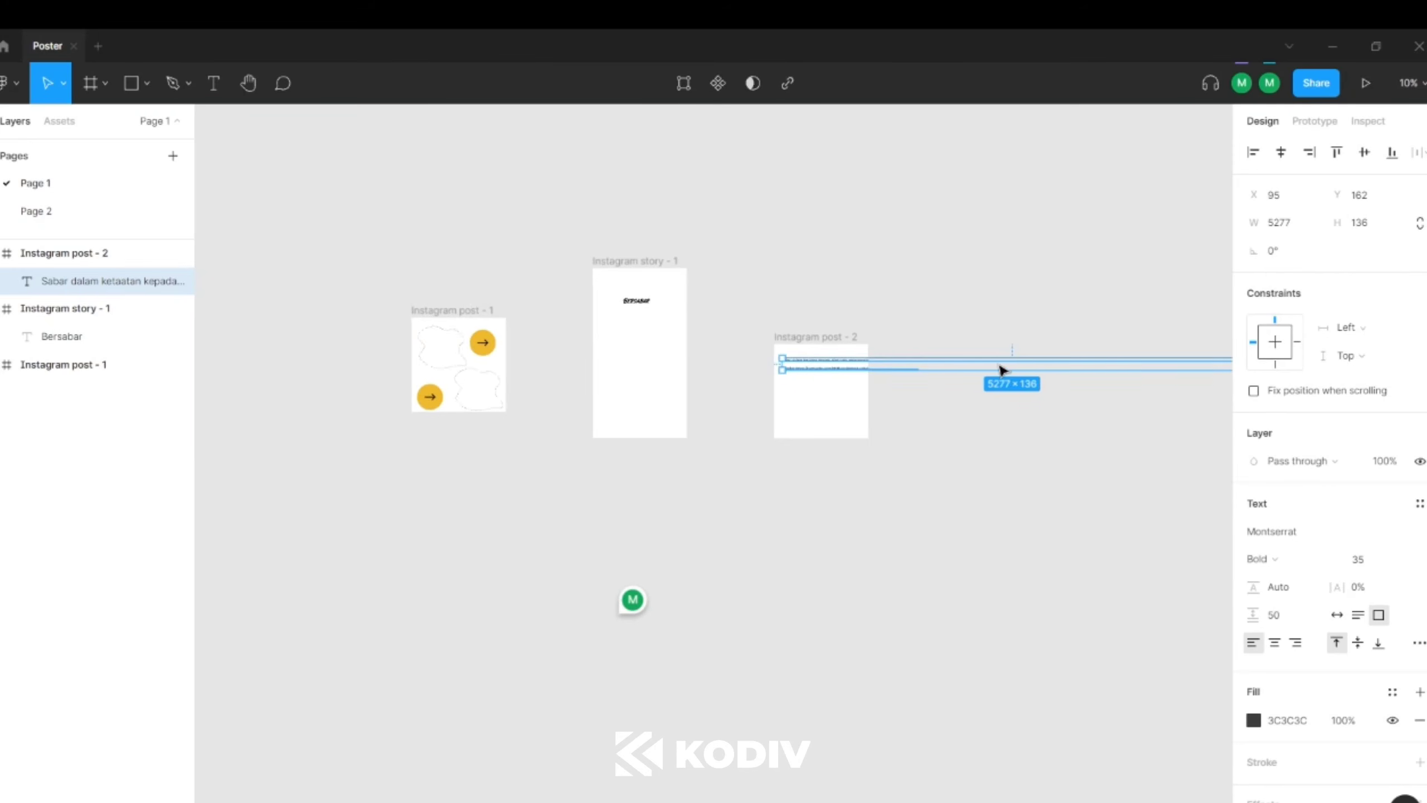
scroll(1000, 373, "right", 3)
left_click_drag(1118, 370, 698, 484)
scroll(688, 371, "up", 2)
scroll(688, 371, "up", 2)
scroll(738, 416, "up", 3)
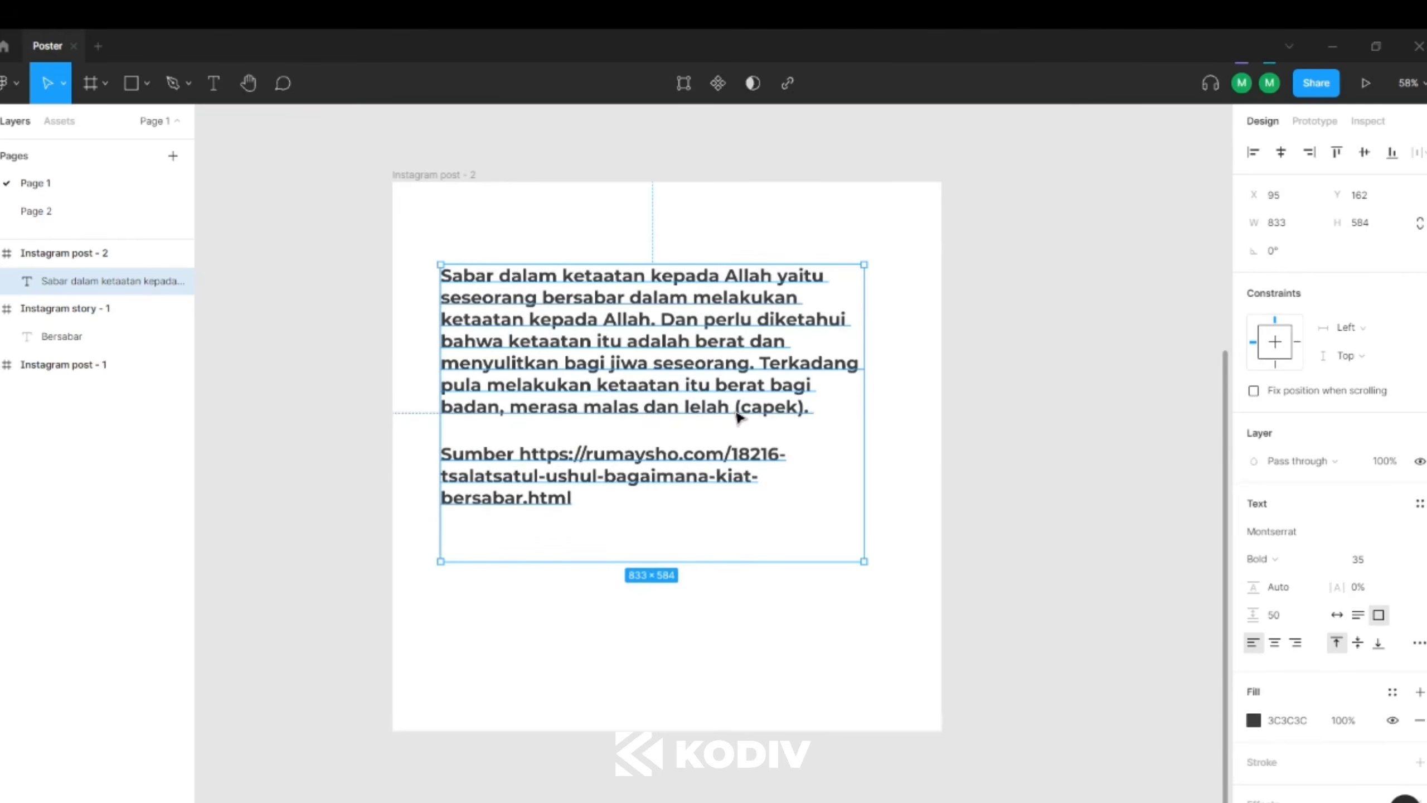
Step: Try center and right horizontal alignment on the article text and return it to left alignment
left_click(1274, 644)
left_click(1295, 645)
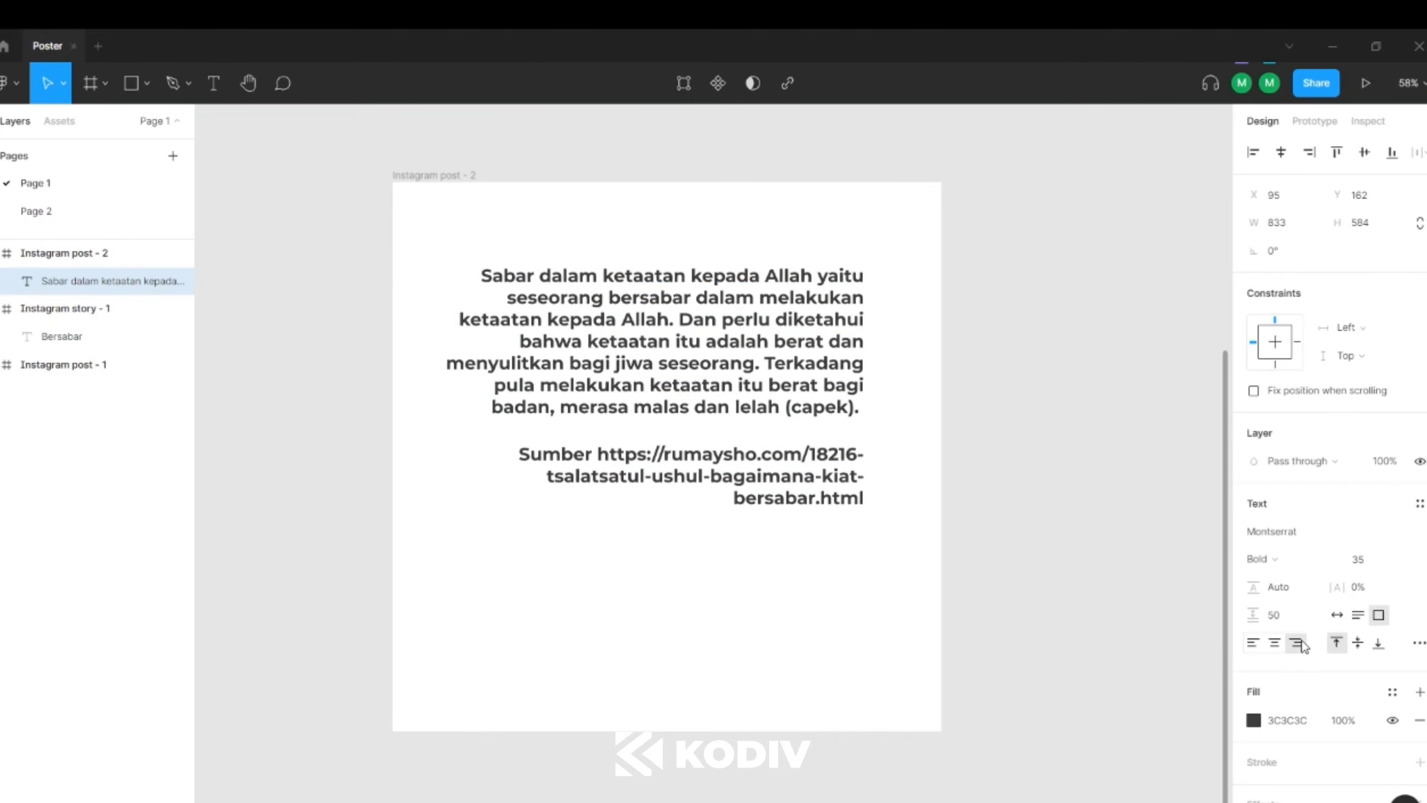
left_click(1274, 644)
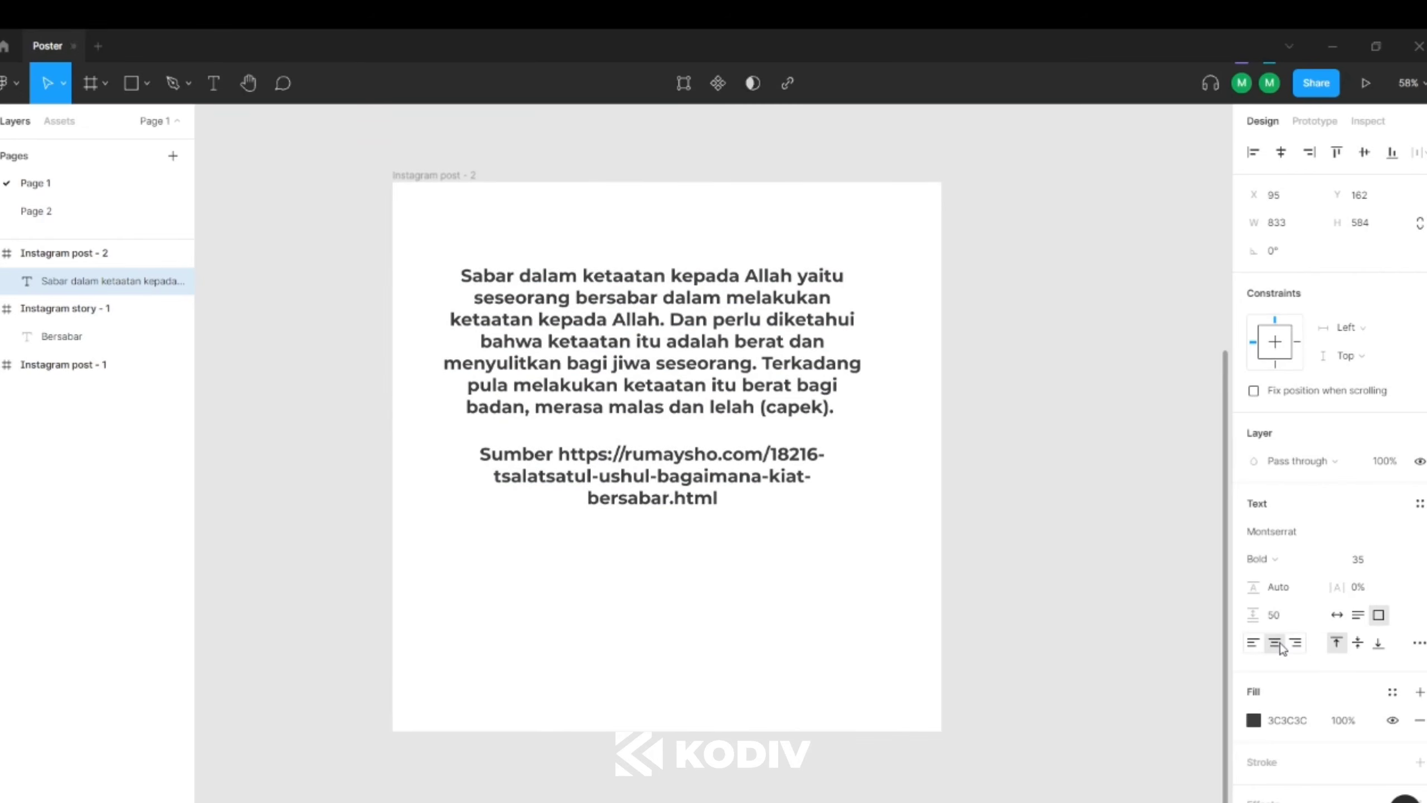
left_click(1256, 647)
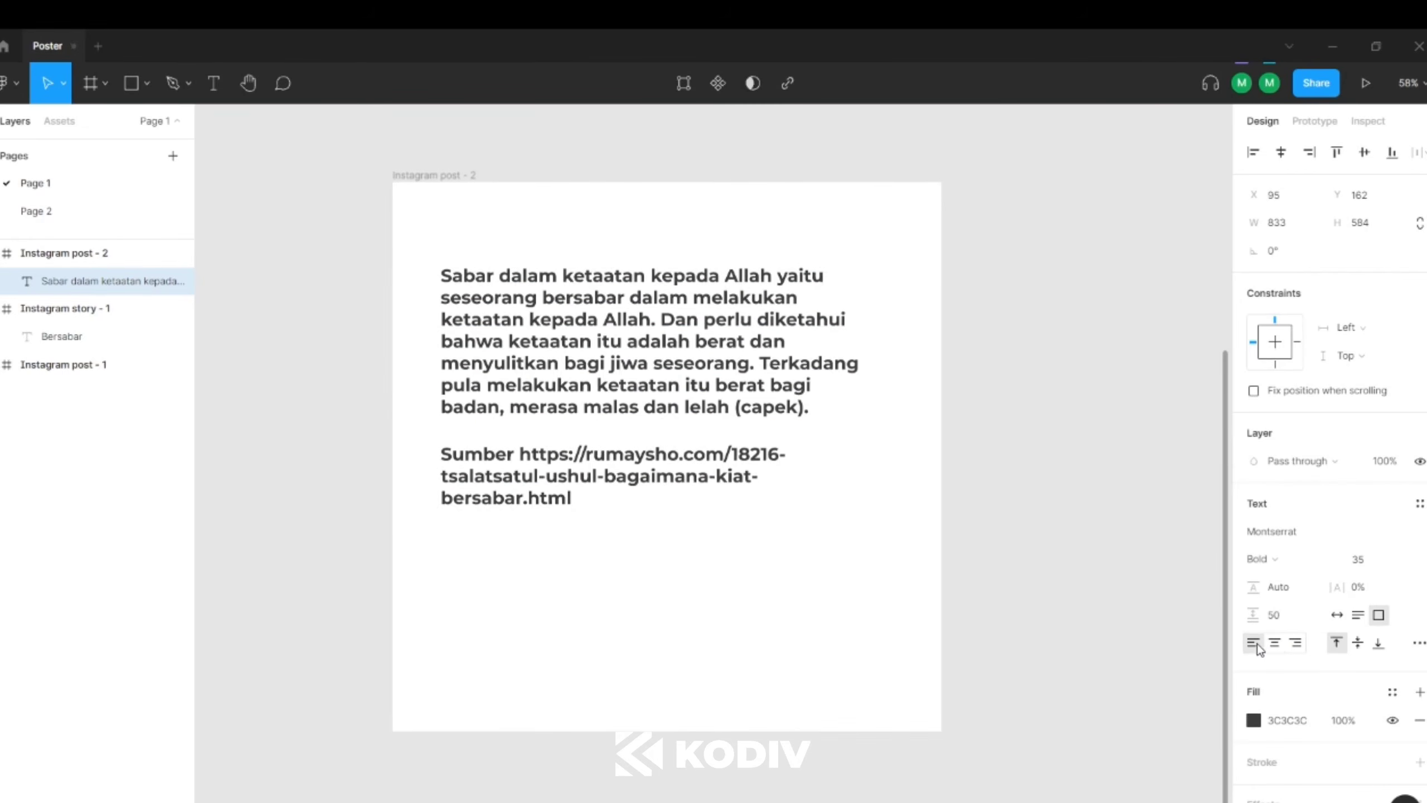
Step: Try middle and bottom vertical alignment on the article text and return it to top alignment
left_click(1358, 646)
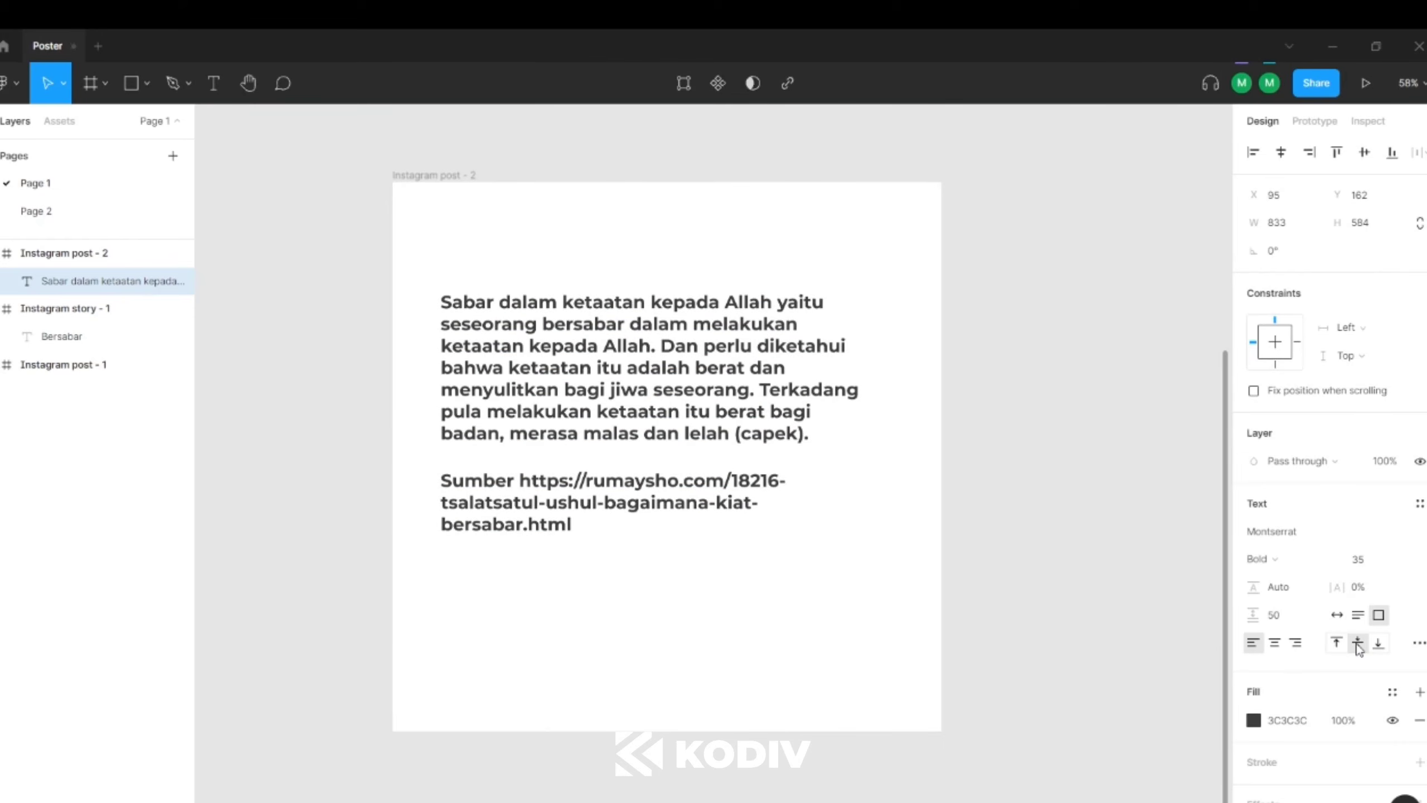
left_click(1379, 645)
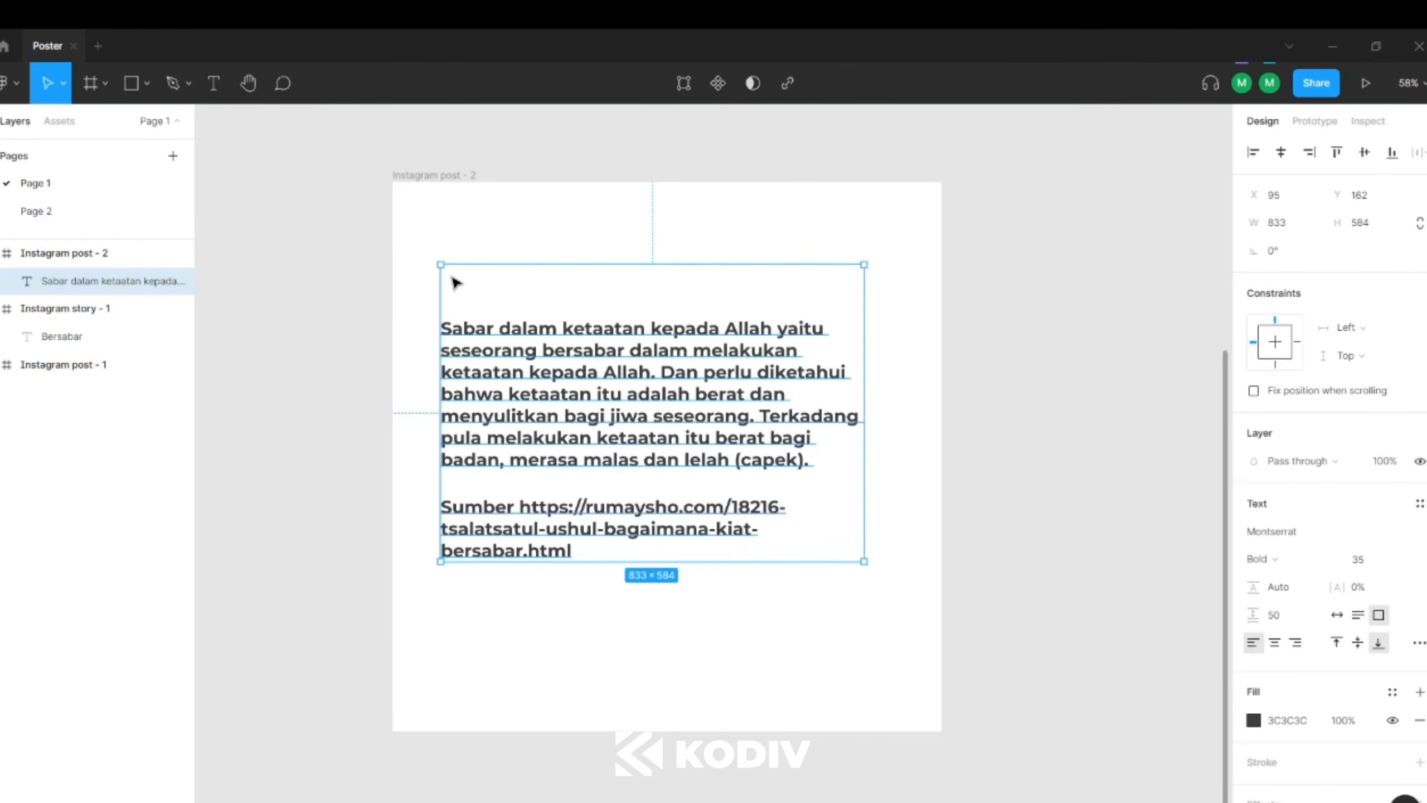
left_click(1337, 643)
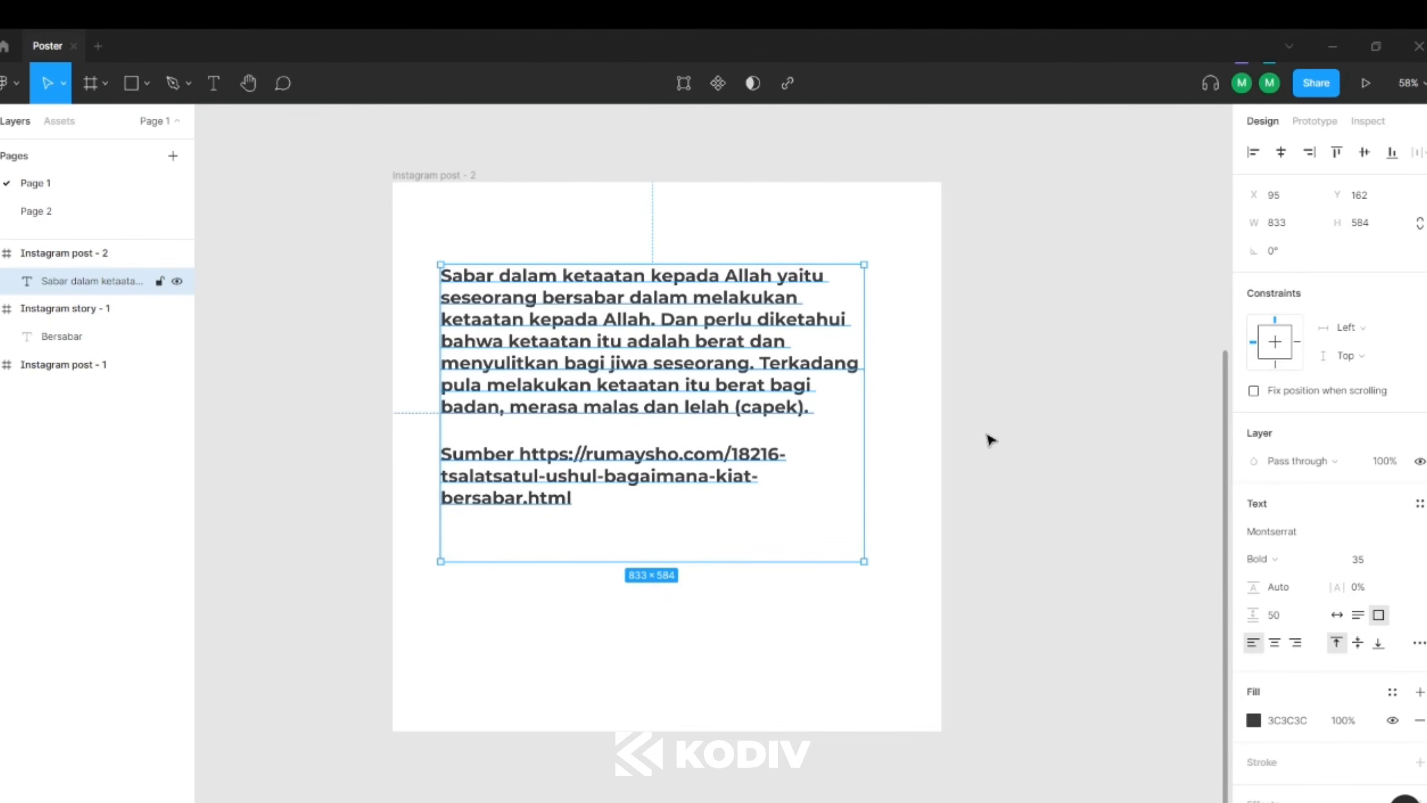
Step: Move the article text box lower within the Instagram post - 2 frame, to about X 123, Y 301
left_click_drag(526, 312, 542, 397)
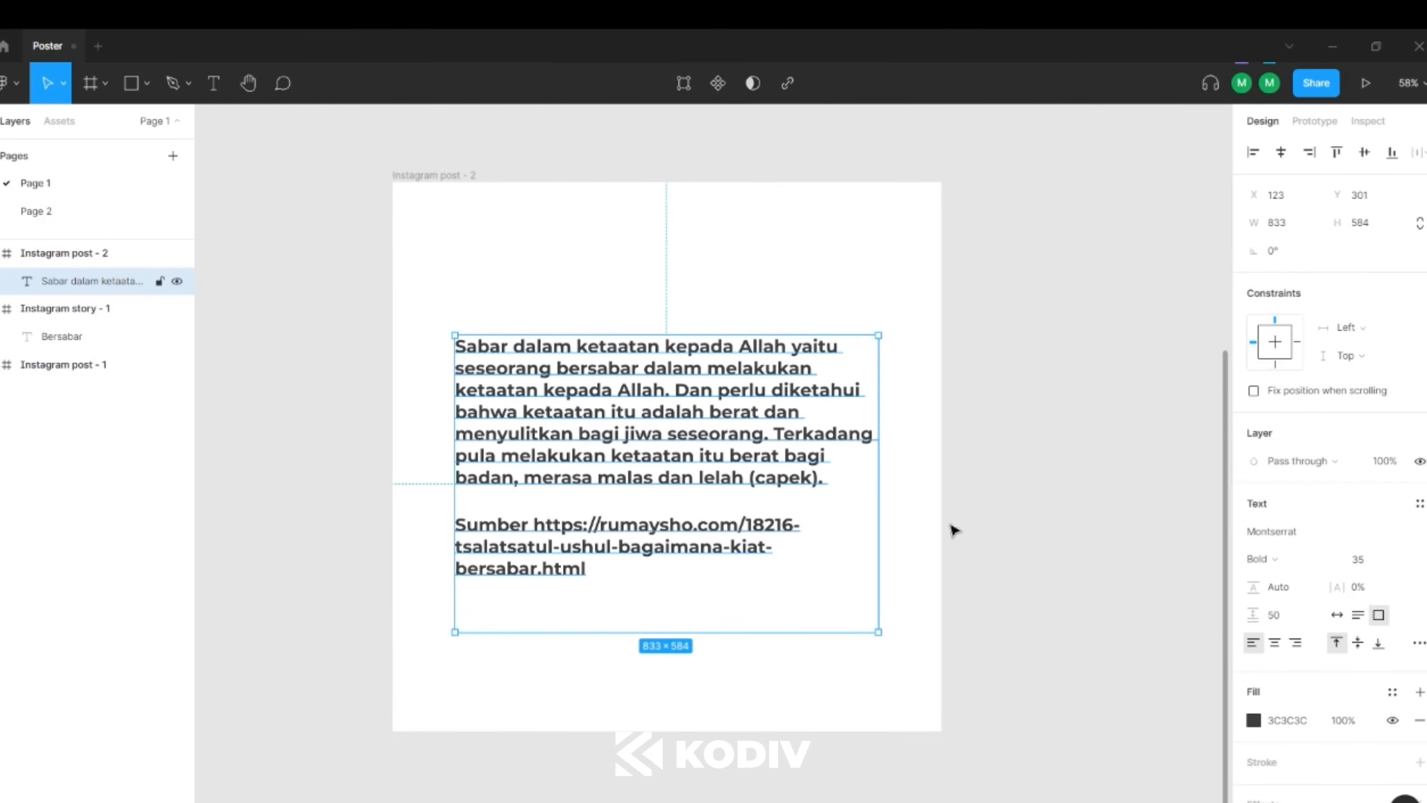
Step: Examine the article text's advanced type settings for paragraphs, letter case, numbers, letterforms and stylistic sets, and leave the text selected
left_click(1417, 647)
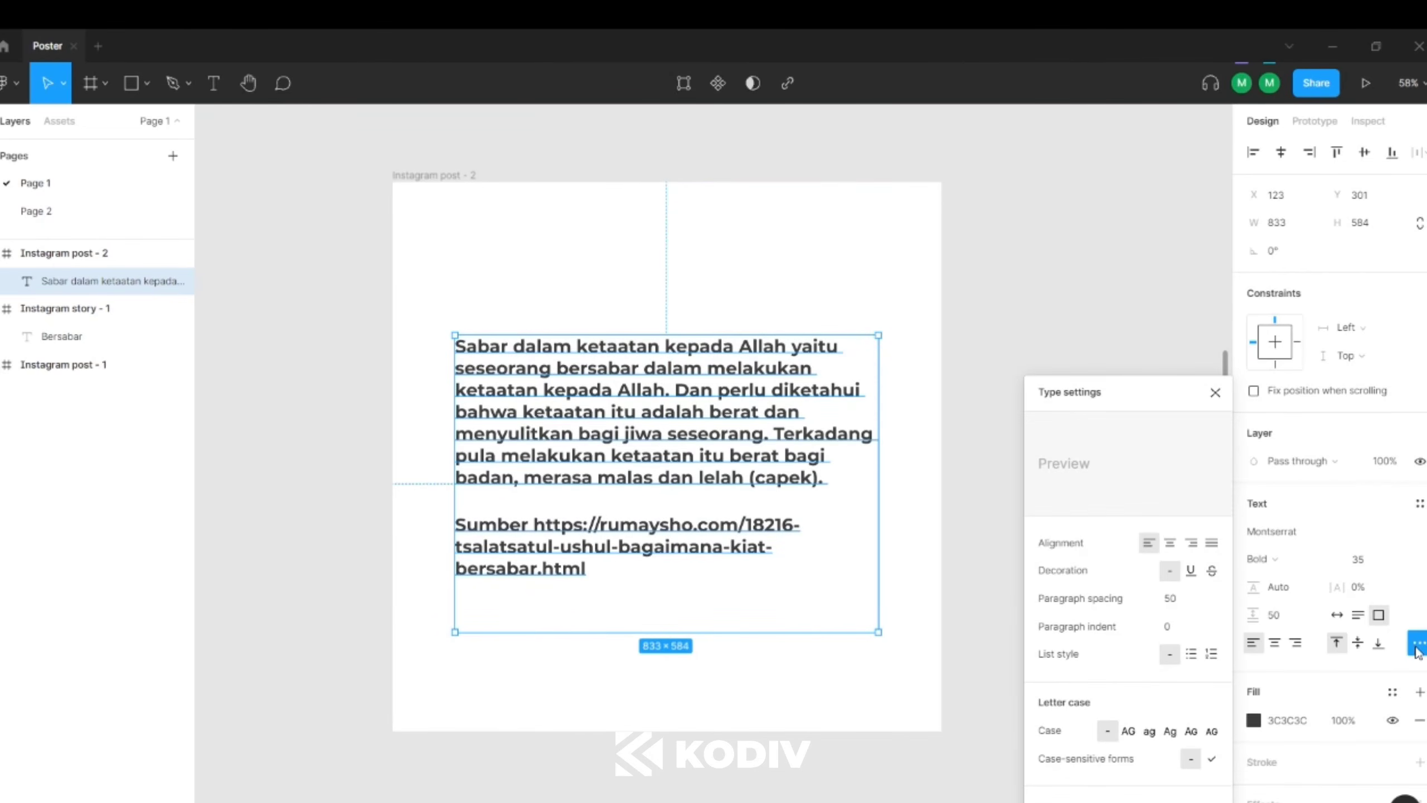
scroll(1133, 523, "down", 5)
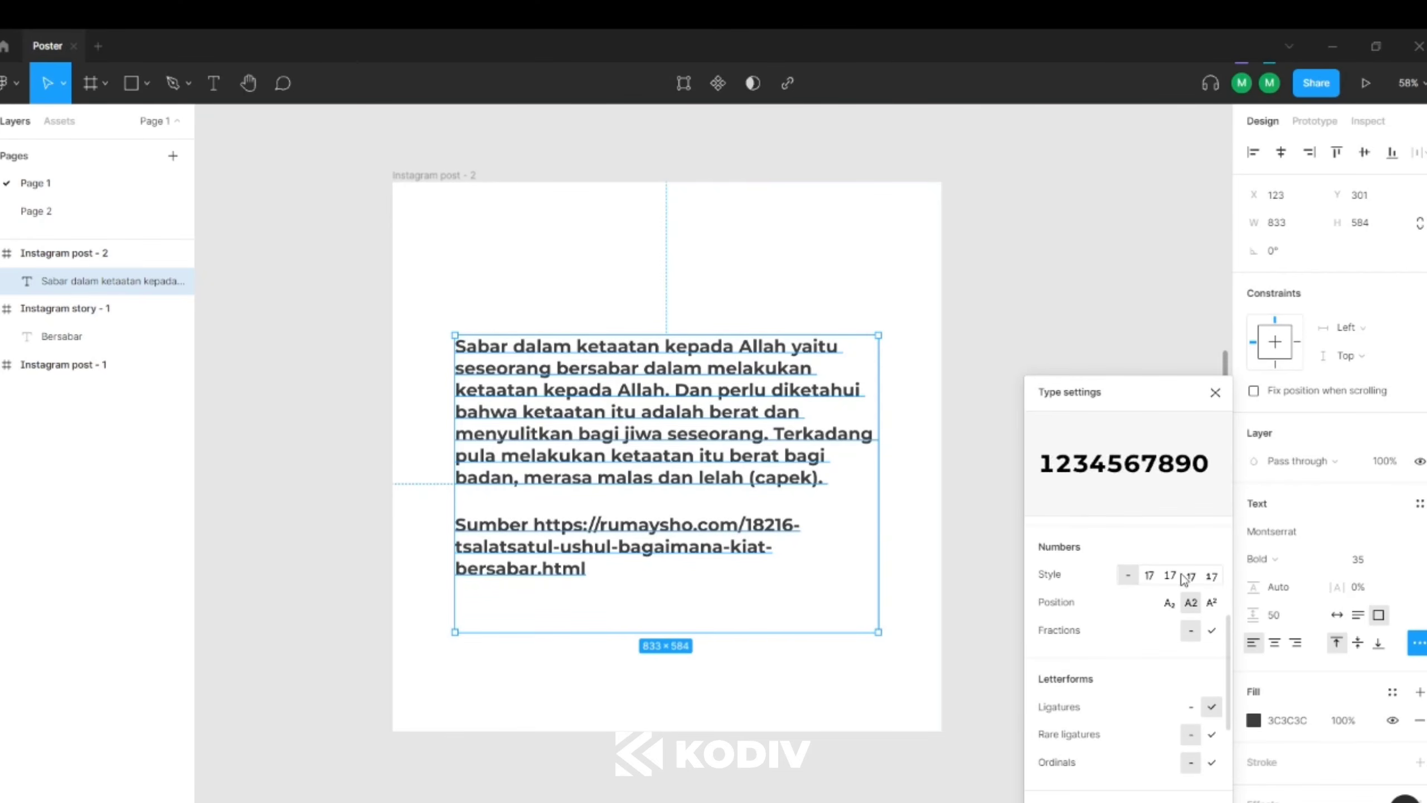
scroll(1180, 612, "down", 3)
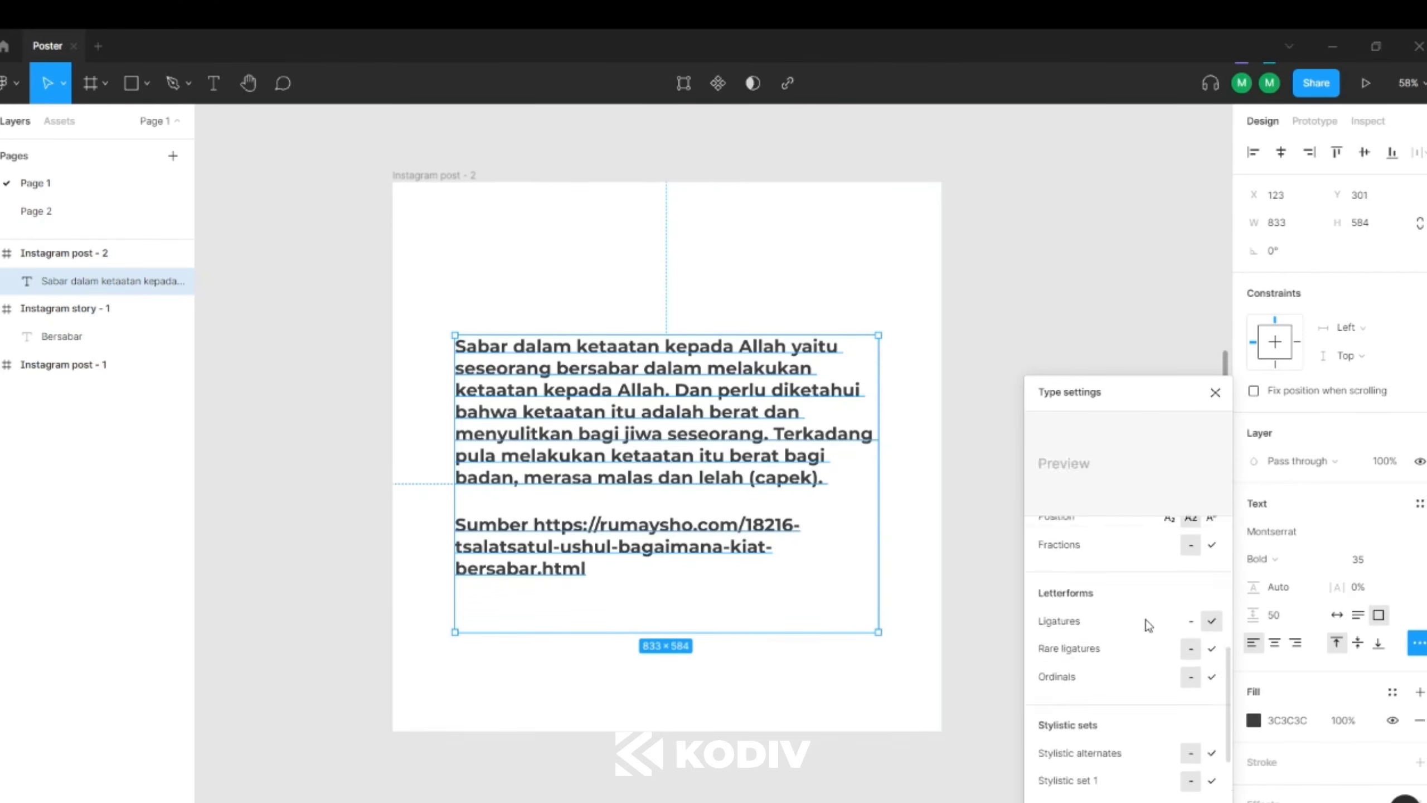
scroll(1141, 629, "up", 8)
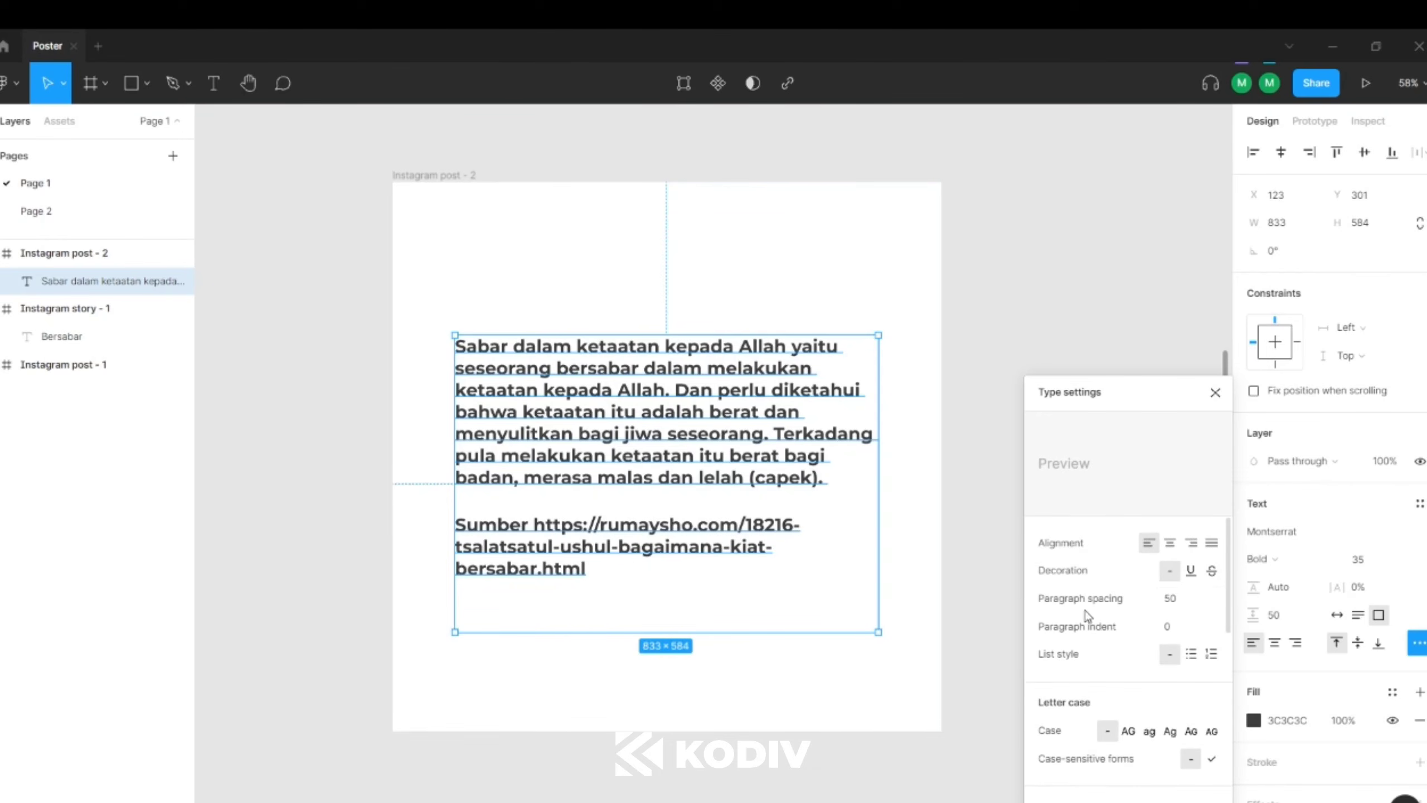
scroll(1157, 613, "down", 6)
scroll(1109, 583, "up", 5)
left_click(1214, 393)
left_click(867, 300)
left_click(738, 388)
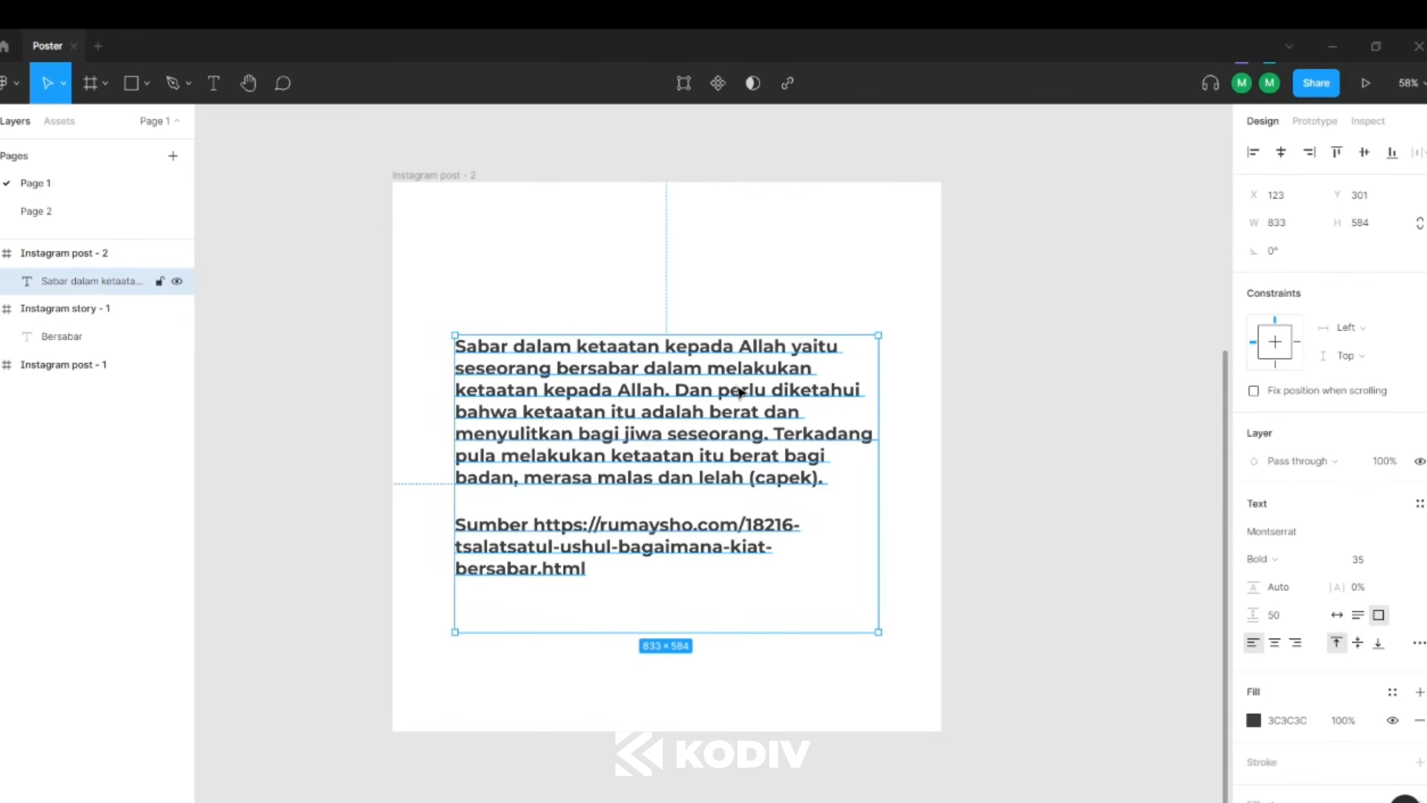